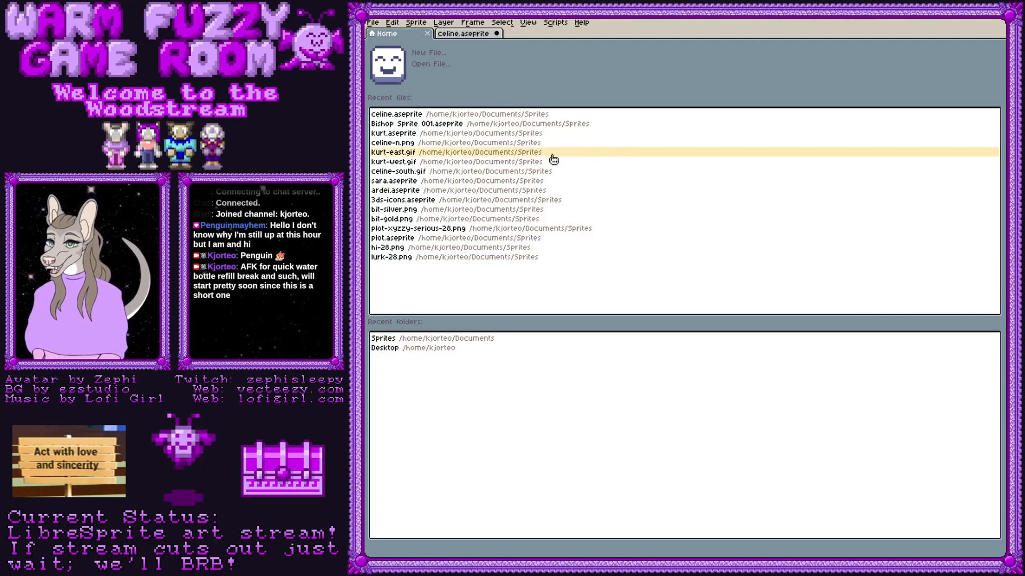
click(373, 23)
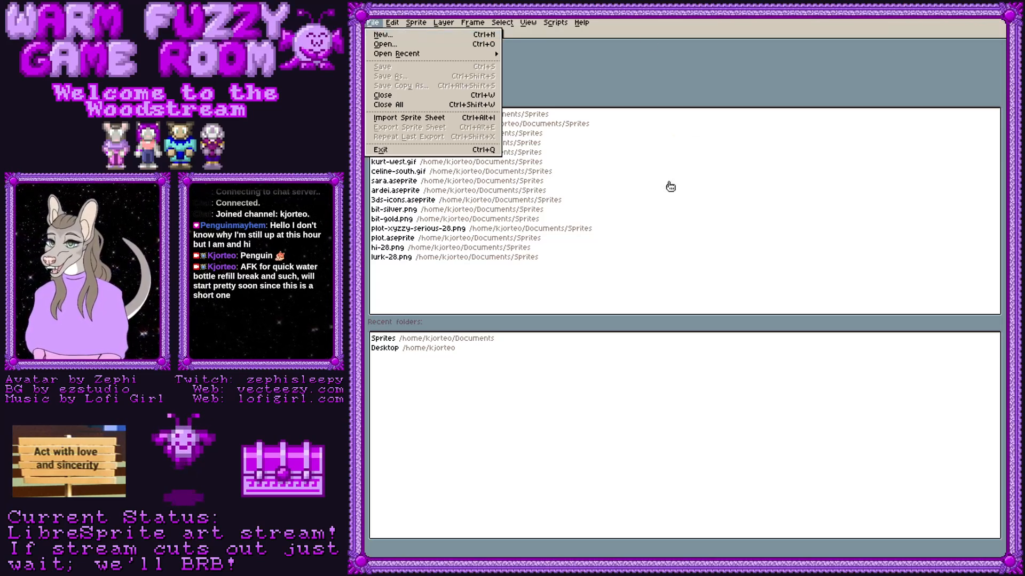
mouse_move(558, 23)
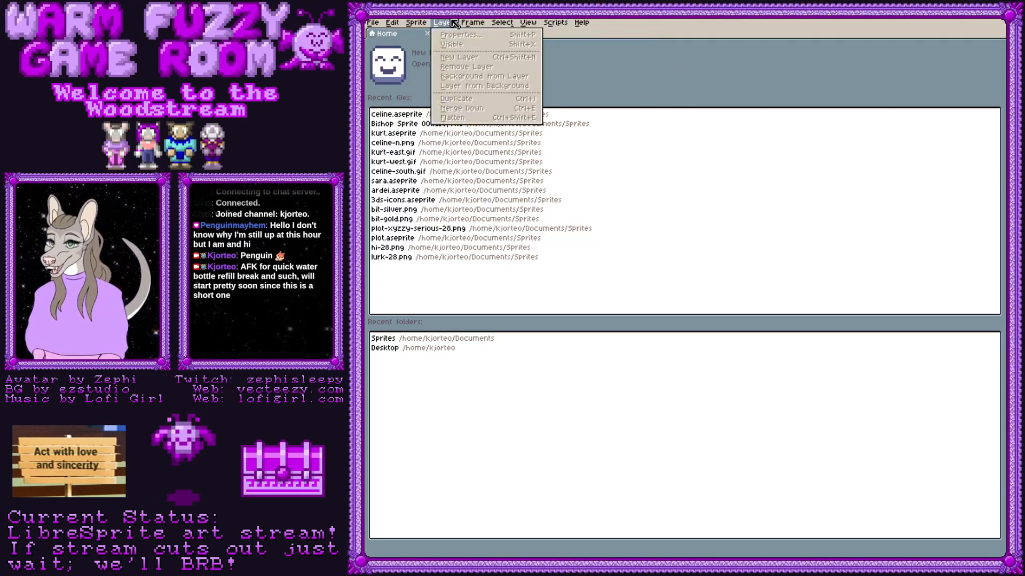
mouse_move(404, 25)
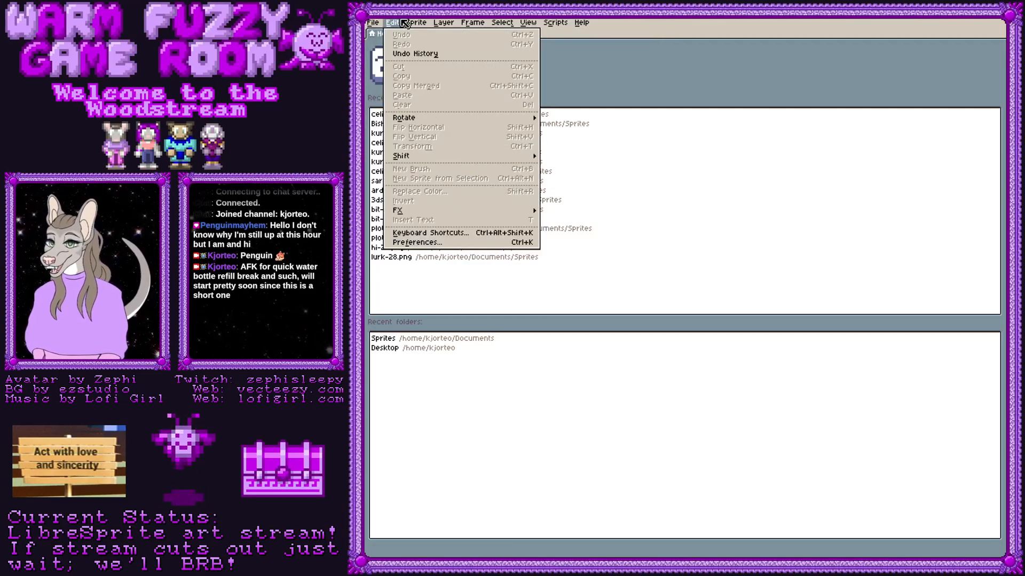
click(662, 85)
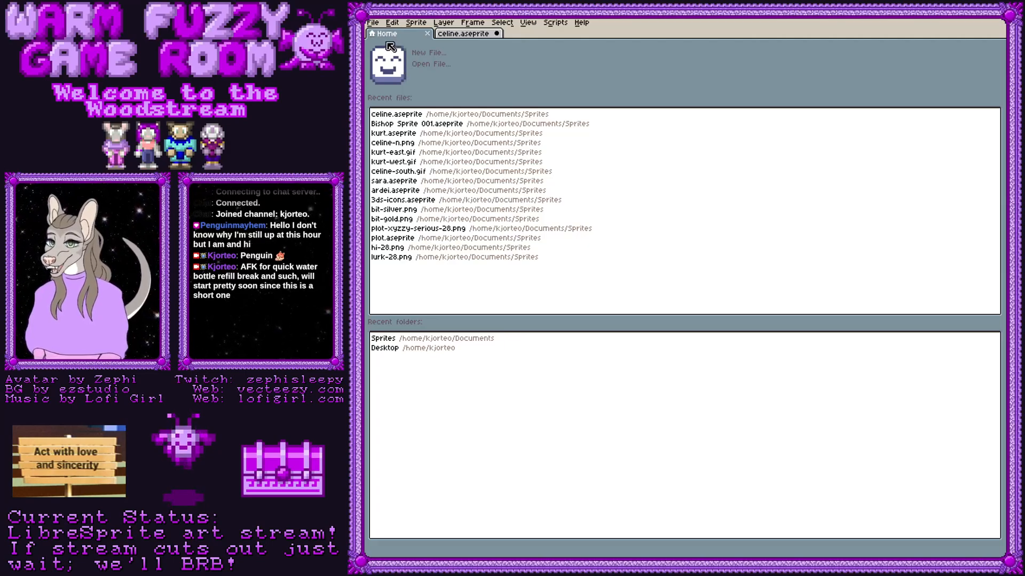
Step: Create a new 16 × 24 px sprite in RGBA color mode with a transparent background
click(372, 23)
click(387, 34)
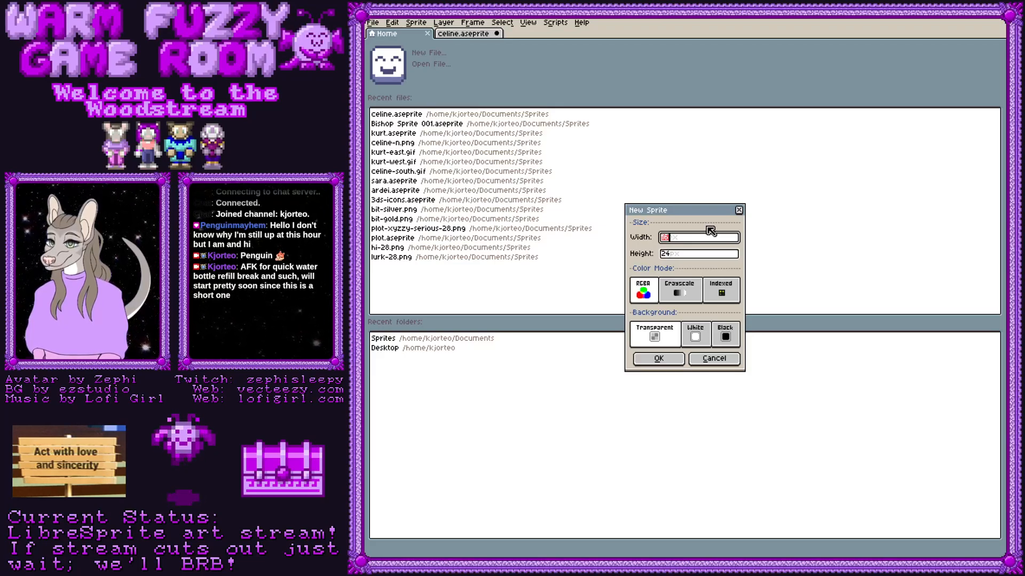
click(657, 360)
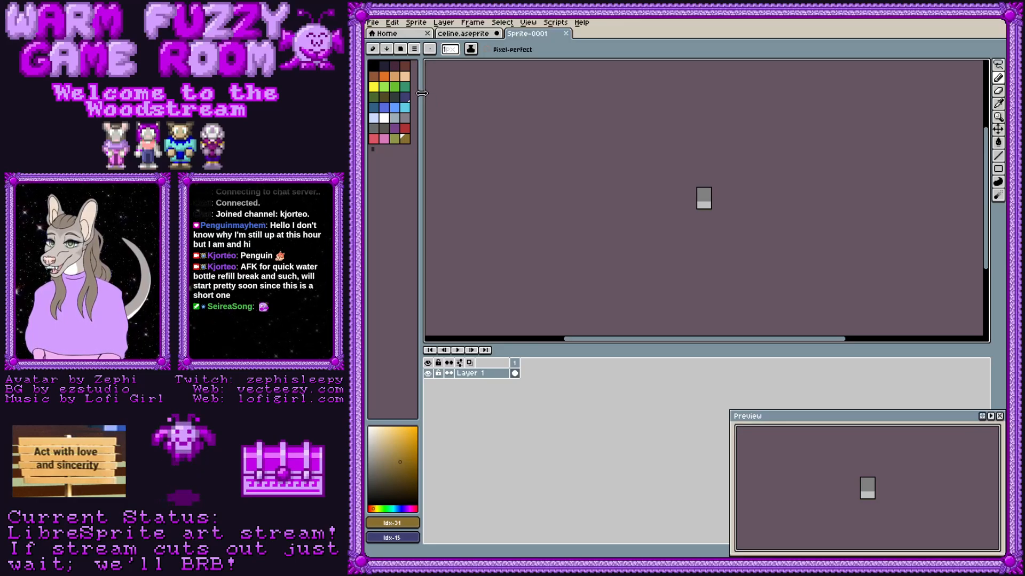
drag(422, 93, 469, 92)
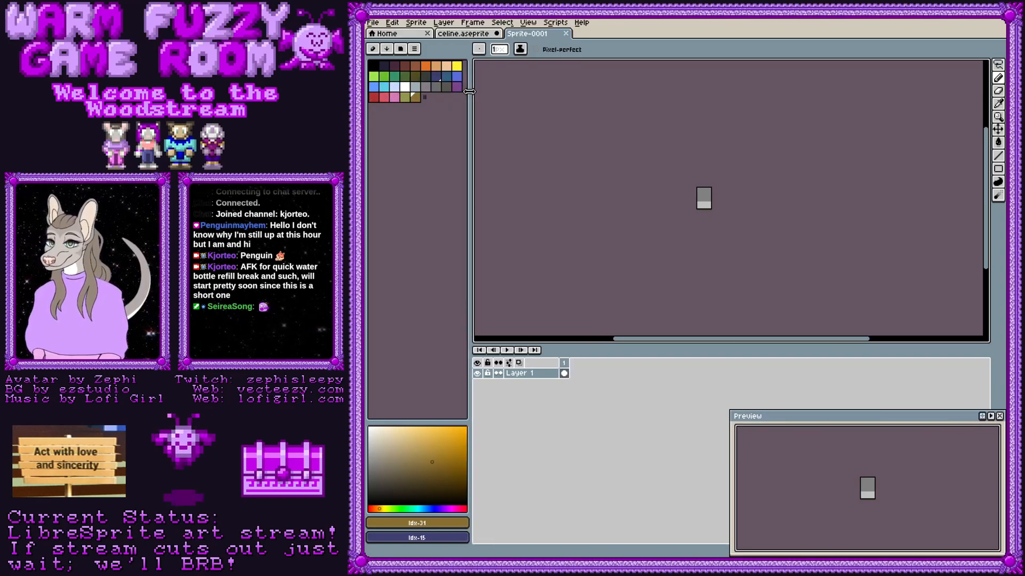
drag(469, 92, 415, 101)
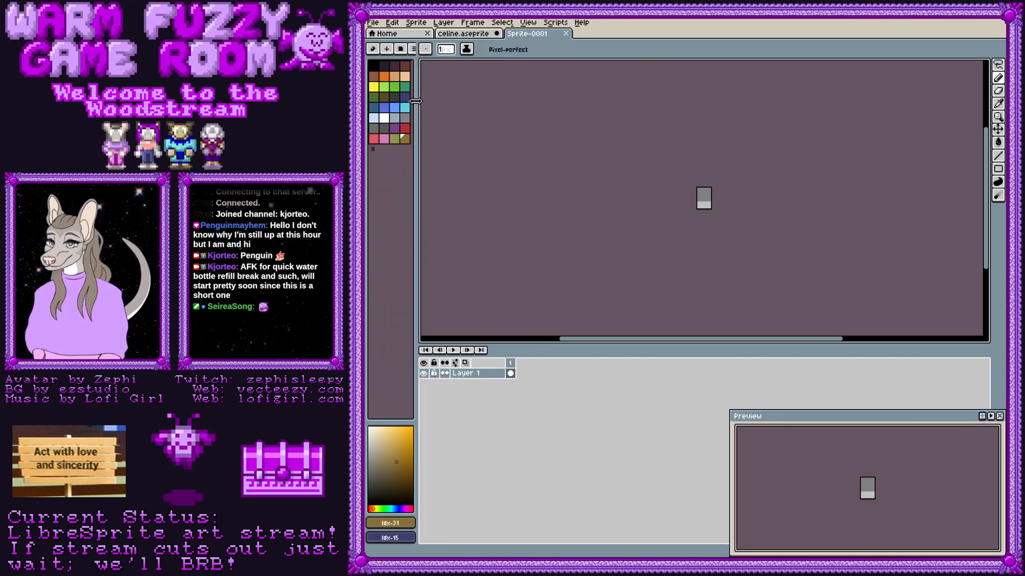
drag(415, 101, 420, 101)
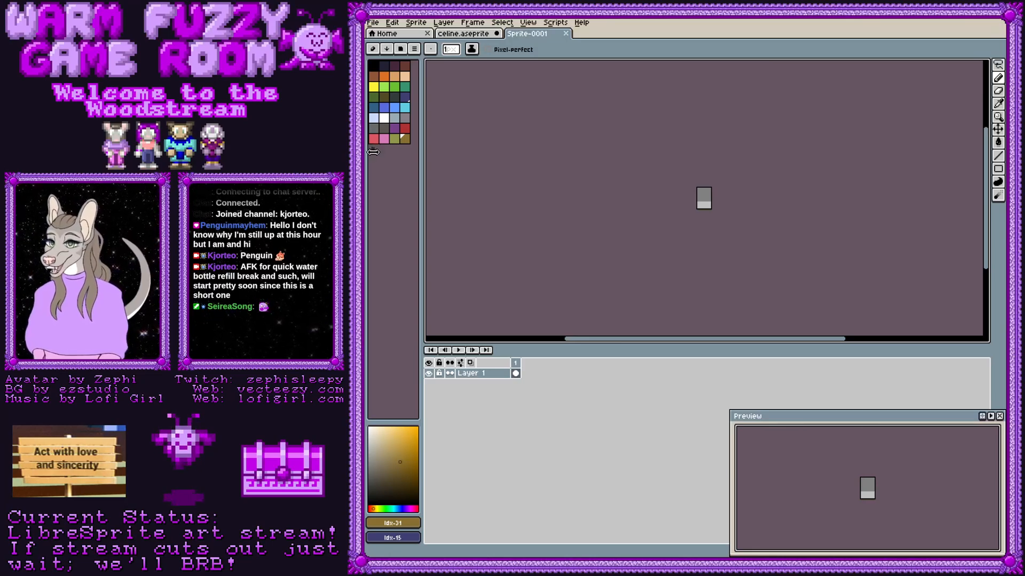
Step: Extend the palette to 20 rows of four colour entries, all black
drag(377, 153, 423, 252)
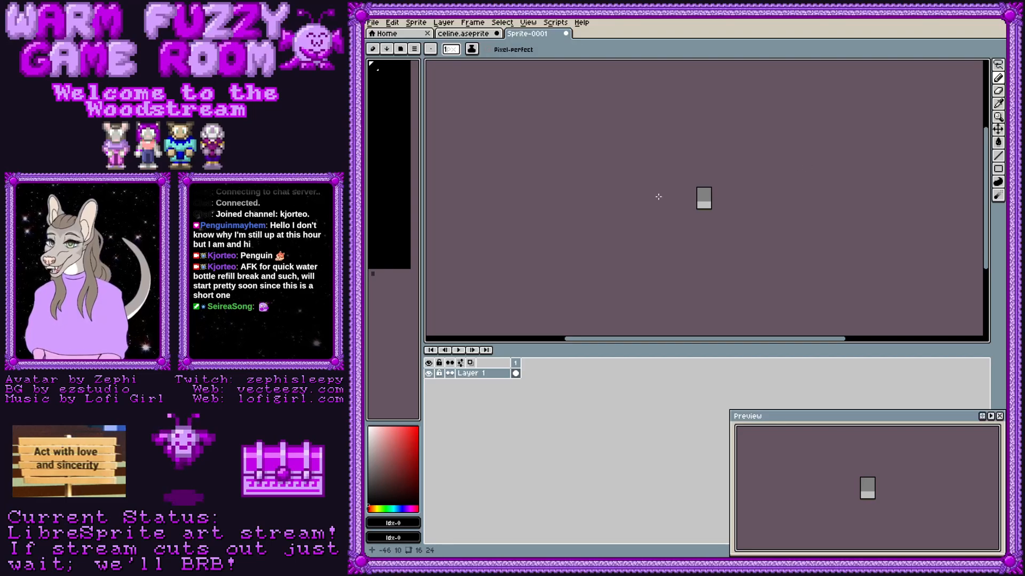
scroll(621, 212, up, 3)
drag(936, 161, 728, 203)
scroll(728, 203, up, 2)
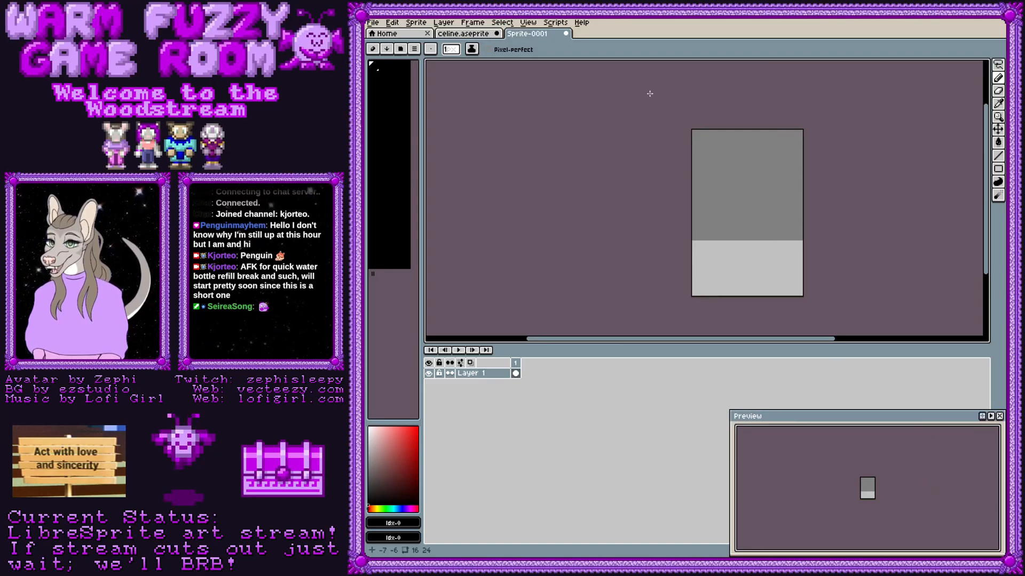
scroll(818, 206, up, 1)
scroll(828, 237, down, 2)
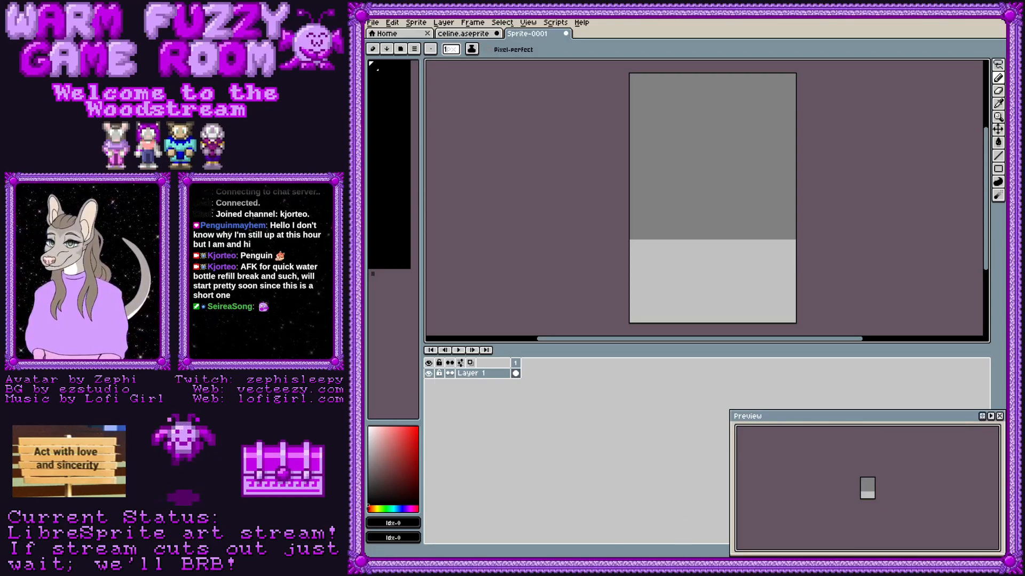
Step: Switch to GIMP and sample the lighter brown fur from the werewolf's raised arm as the foreground color
key(alt+Tab)
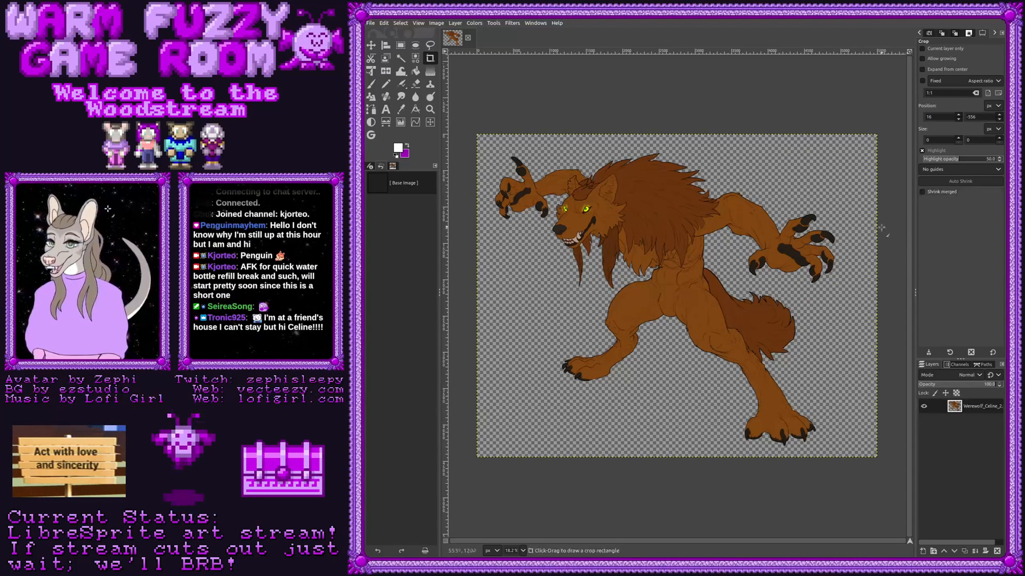
click(400, 109)
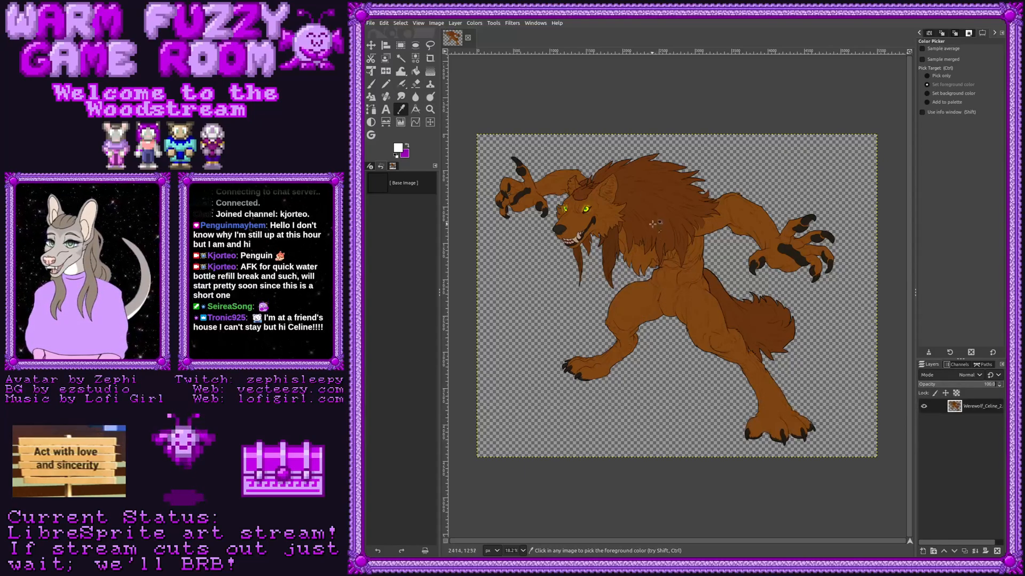
click(523, 508)
drag(909, 378, 920, 267)
drag(682, 540, 580, 523)
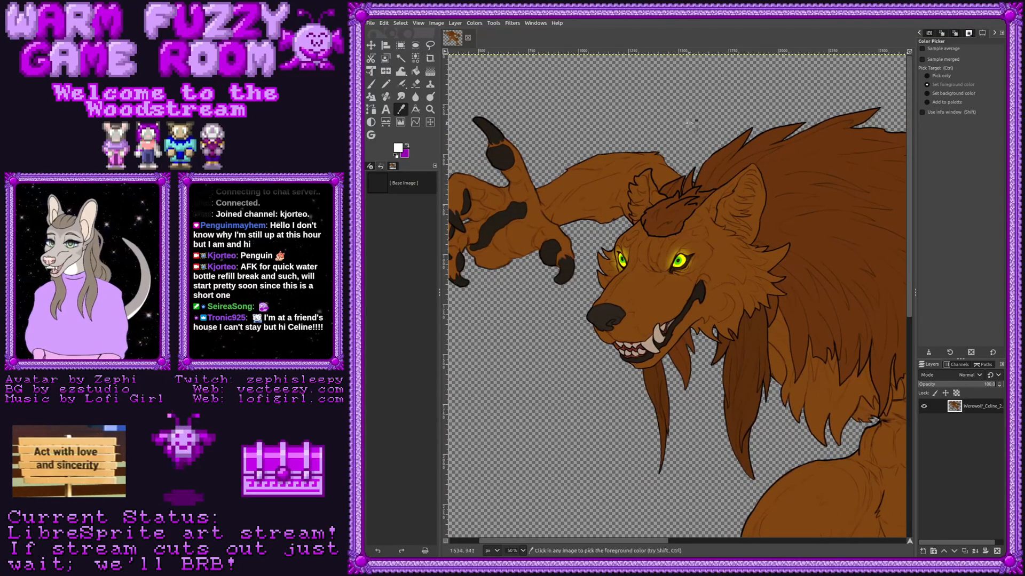
click(592, 190)
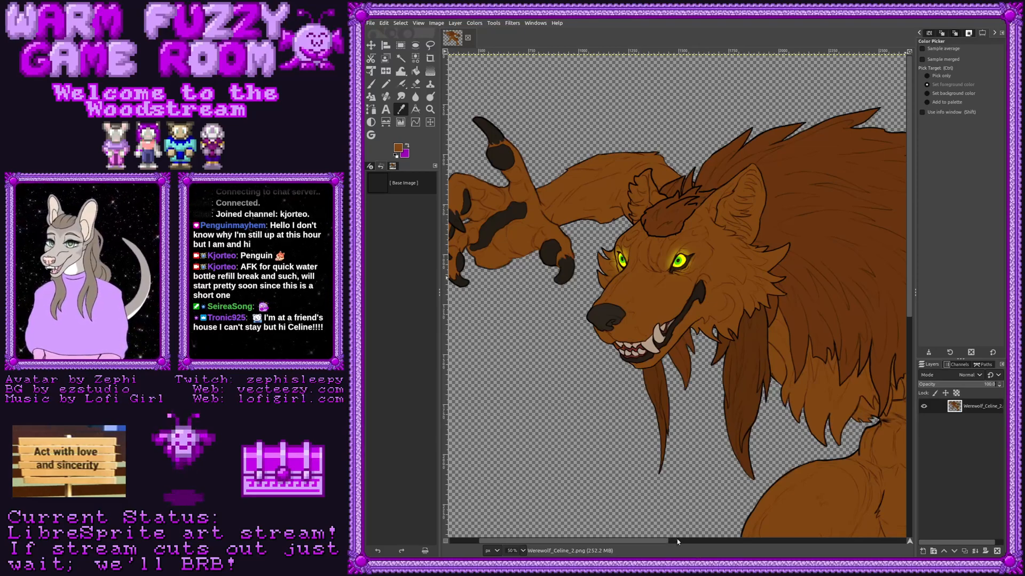
Step: Switch back to LibreSprite and select palette entry 2 in the first row
key(alt+Tab)
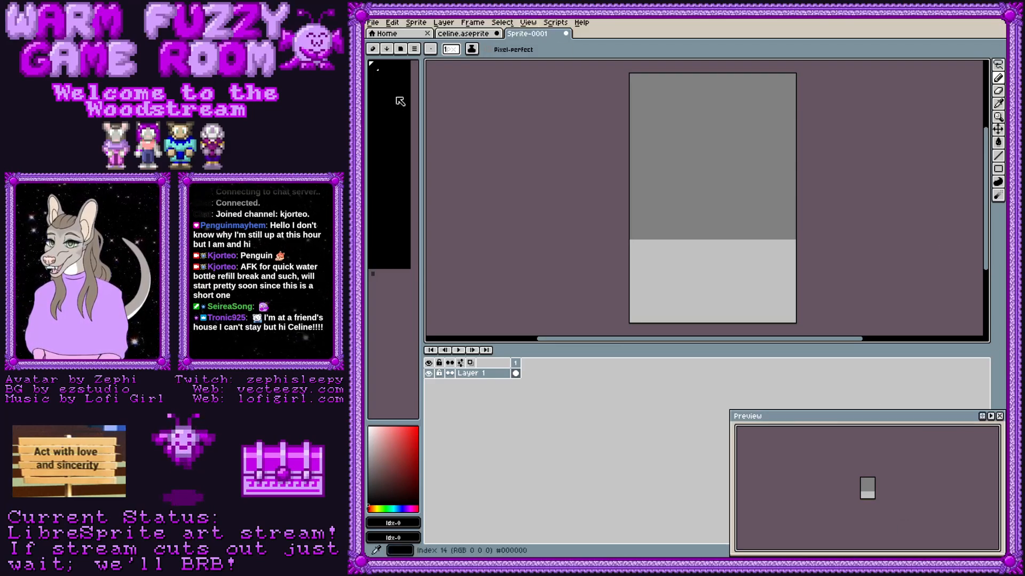
click(398, 71)
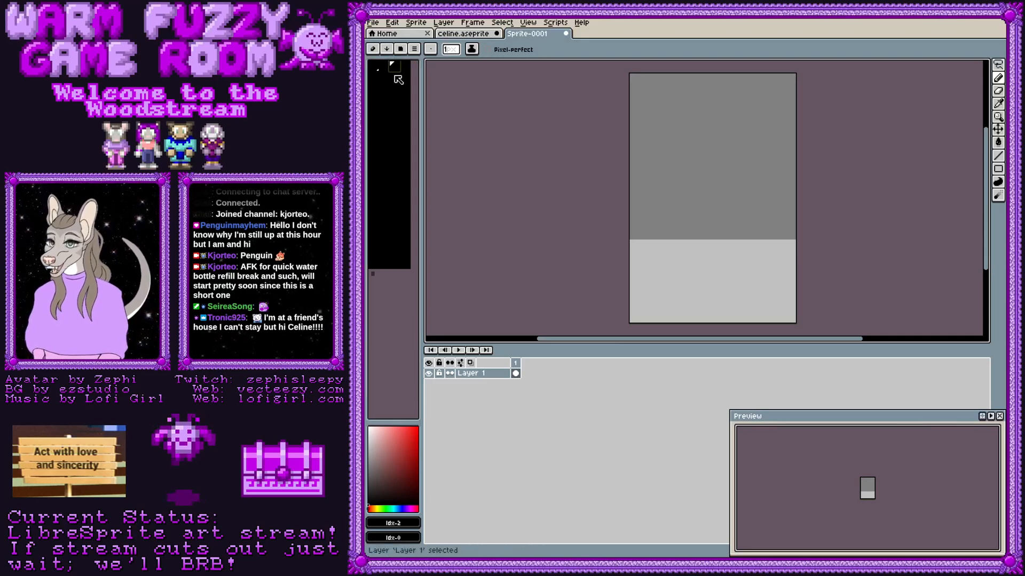
click(396, 76)
click(395, 100)
click(395, 139)
click(398, 223)
click(400, 251)
click(398, 234)
click(396, 181)
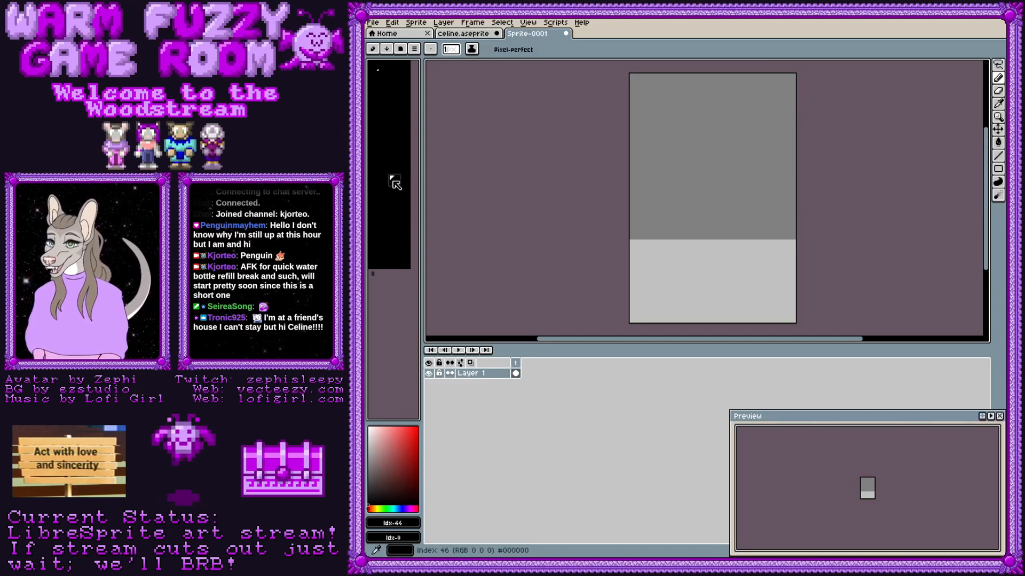
click(395, 65)
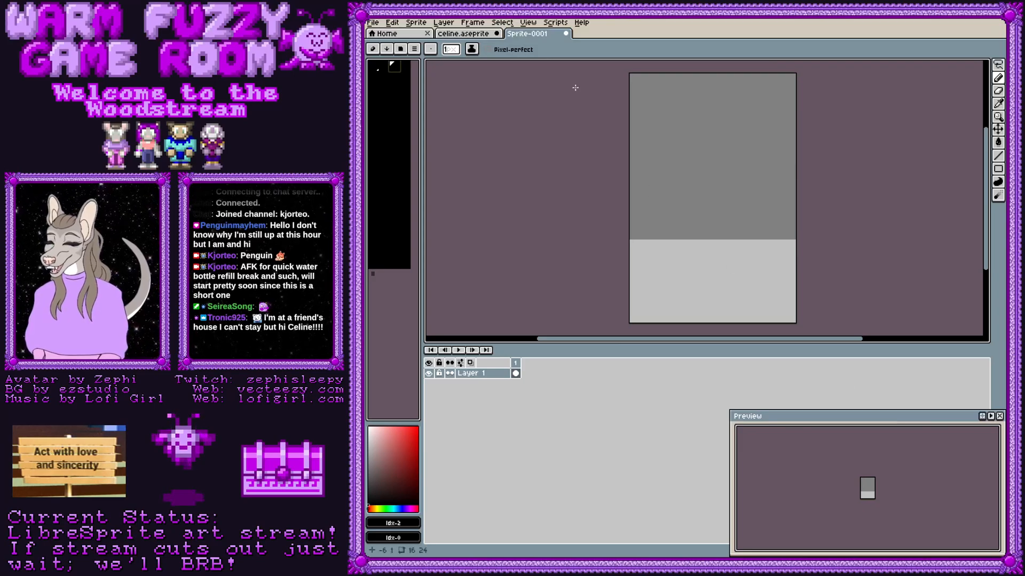
Step: Set palette entry 2 to the hex color 7f4613 with the Palette Editor
click(416, 50)
click(422, 63)
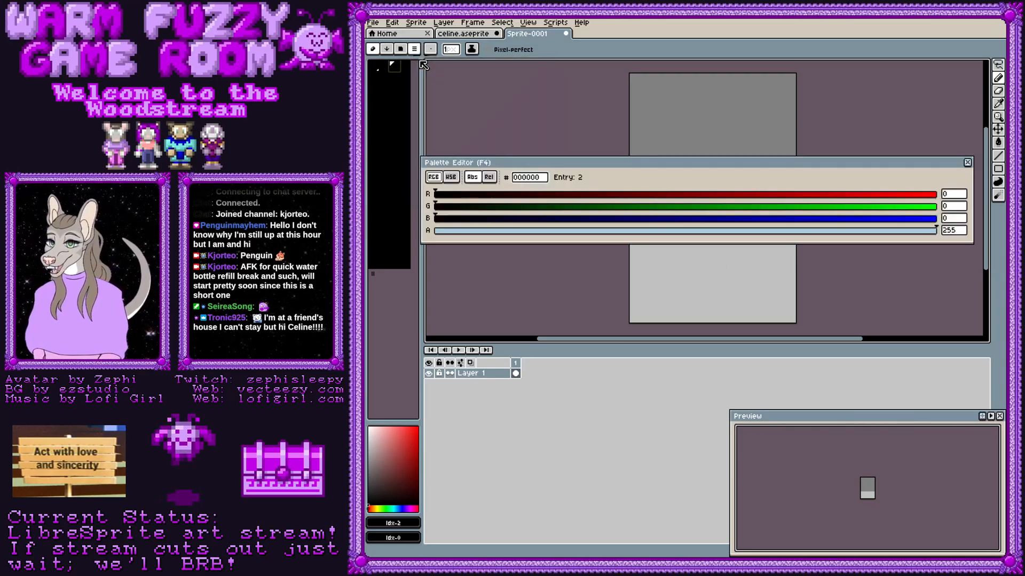
click(526, 178)
key(BackSpace)
key(BackSpace)
key(BackSpace)
key(BackSpace)
key(BackSpace)
key(BackSpace)
text(6)
key(BackSpace)
text(7)
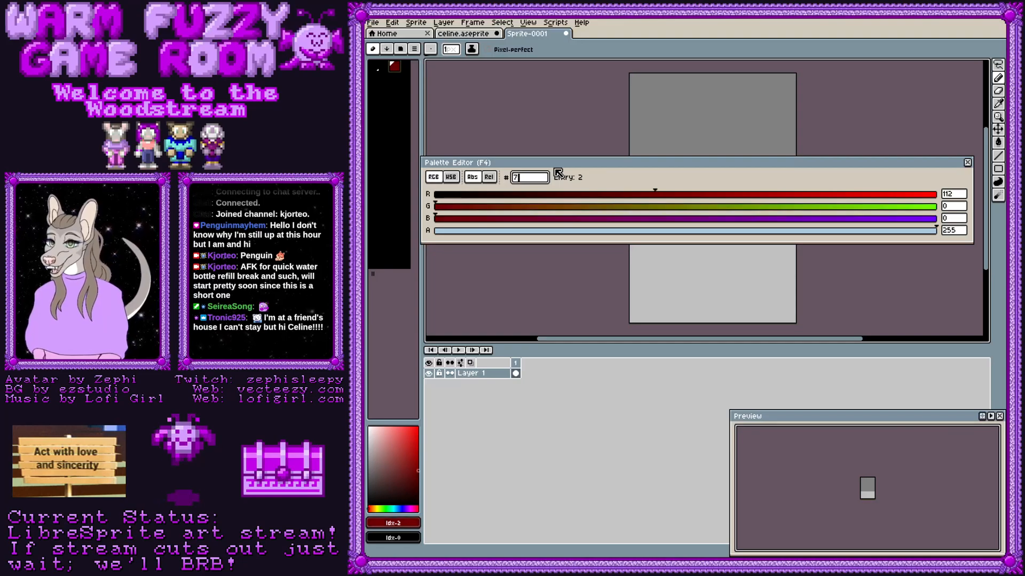
text(f4613)
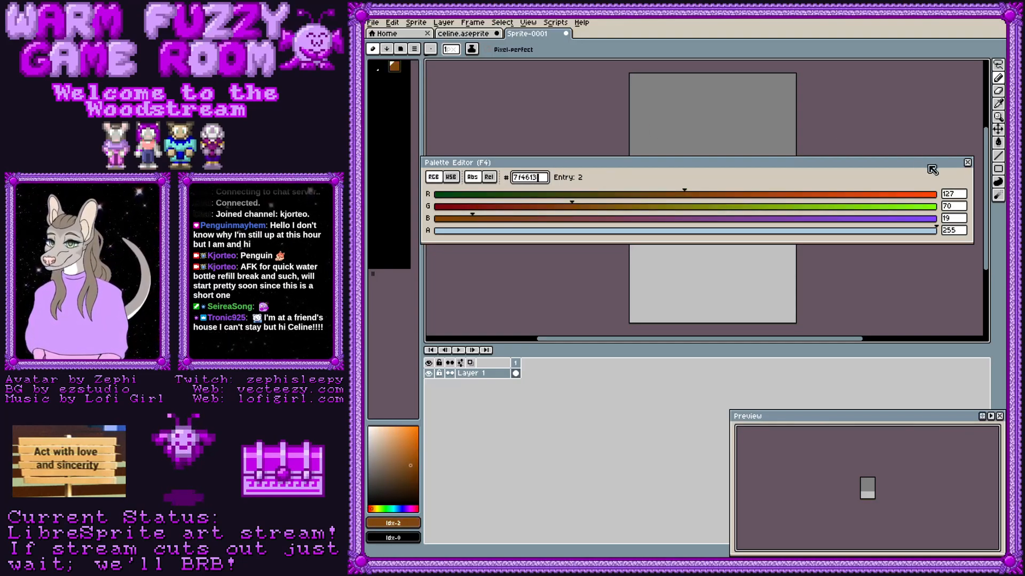
click(967, 162)
Step: Test the brown with a freehand scribble on the upper part of the sprite and undo the stroke
mouse_move(735, 149)
mouse_down()
mouse_move(705, 236)
mouse_move(675, 150)
mouse_move(726, 134)
mouse_up()
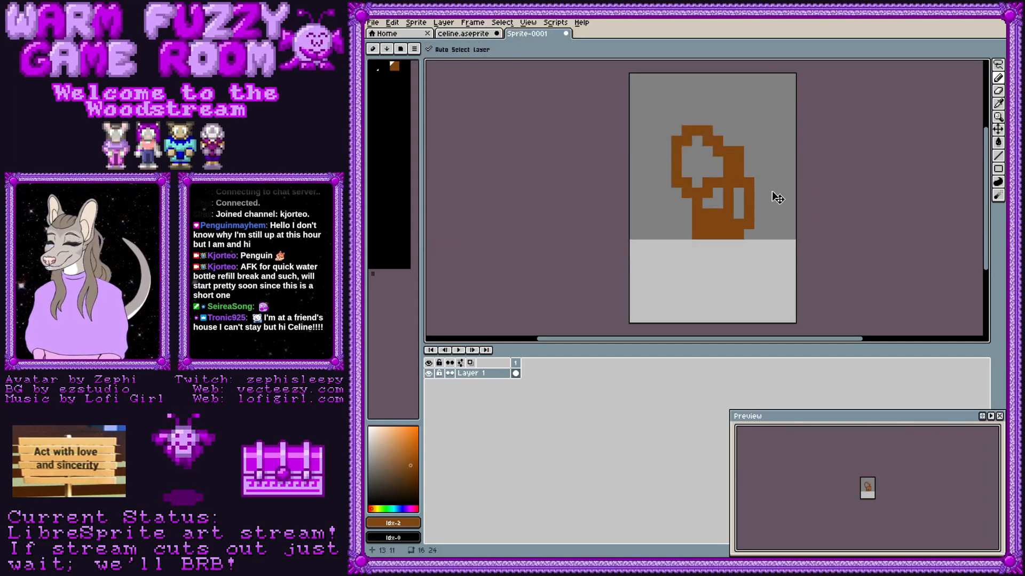
key(ctrl+z)
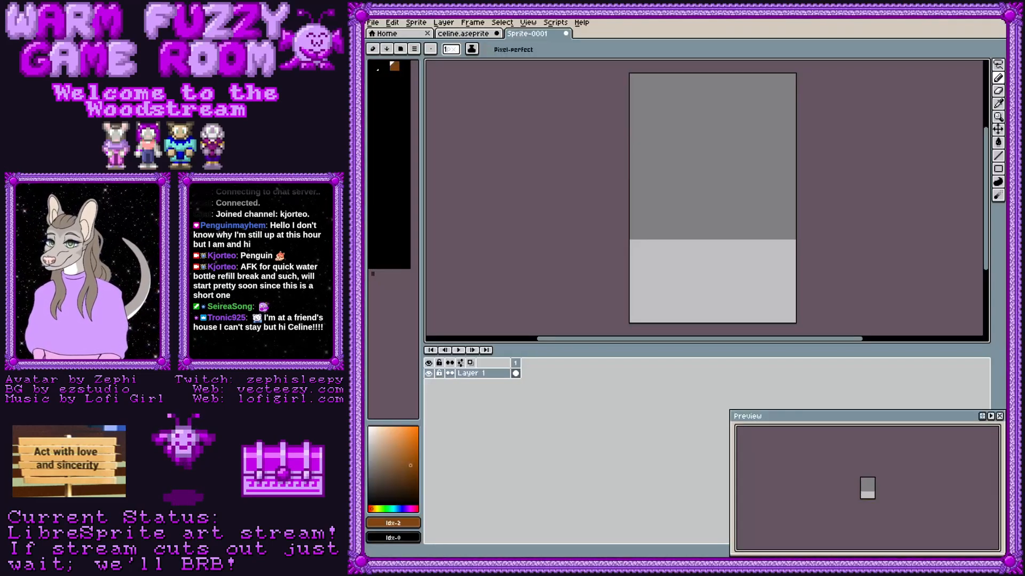
Step: Switch to GIMP and sample the darker brown of the werewolf's mane as the foreground color
key(alt+Tab)
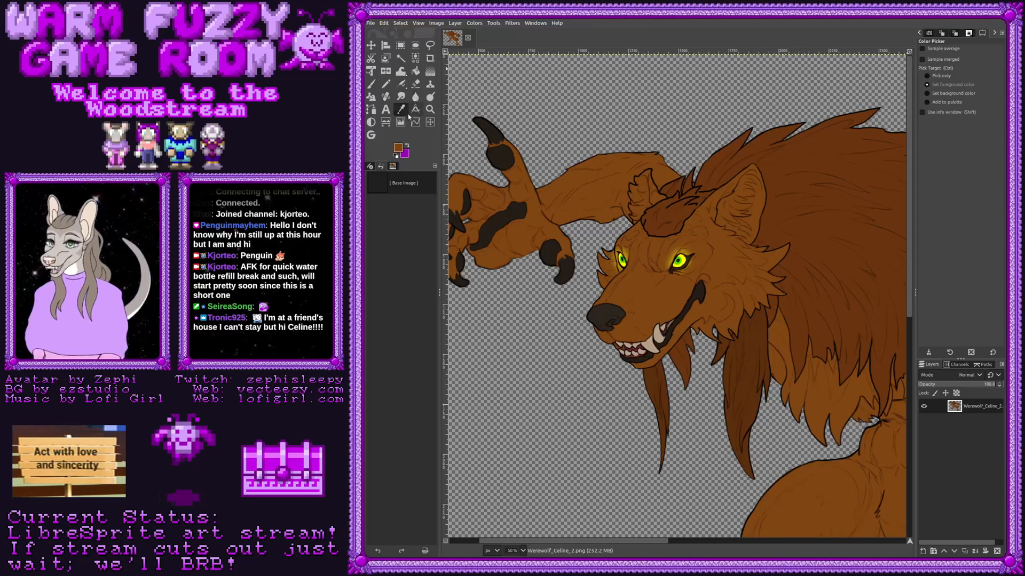
click(822, 159)
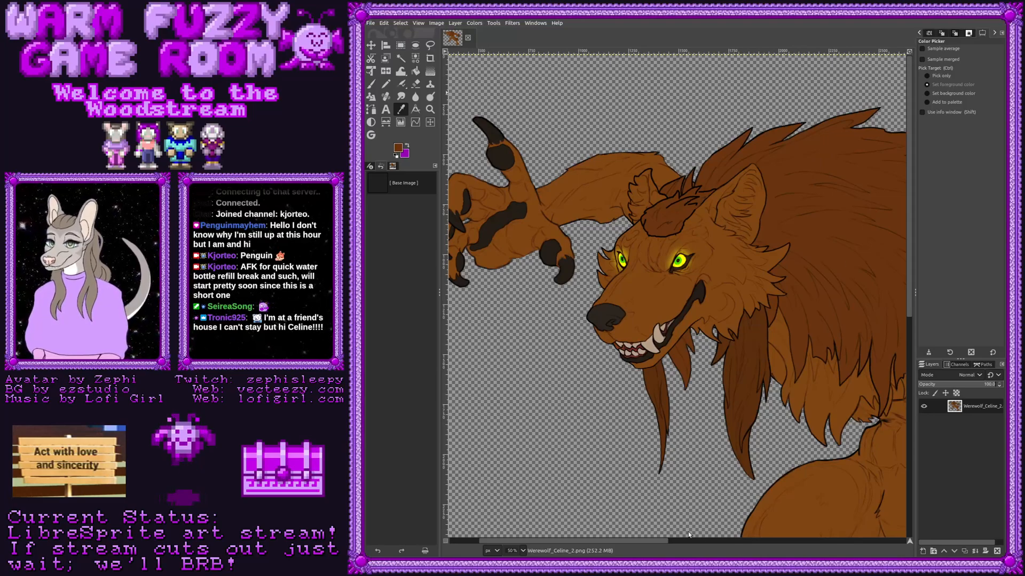
Step: Switch back to LibreSprite and set palette entry 6, directly below the lighter brown, to the hex color 693410
key(alt+Tab)
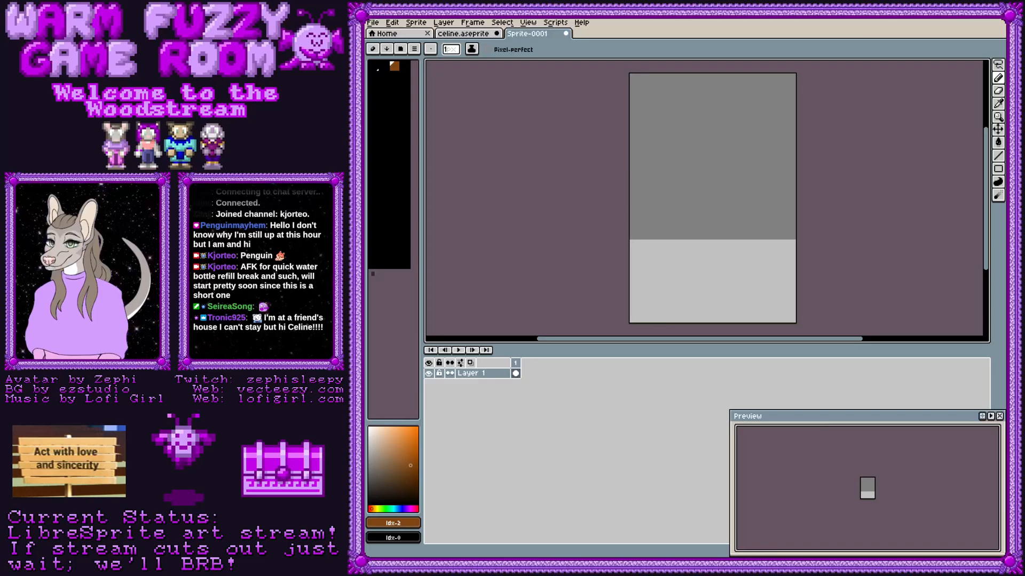
click(397, 78)
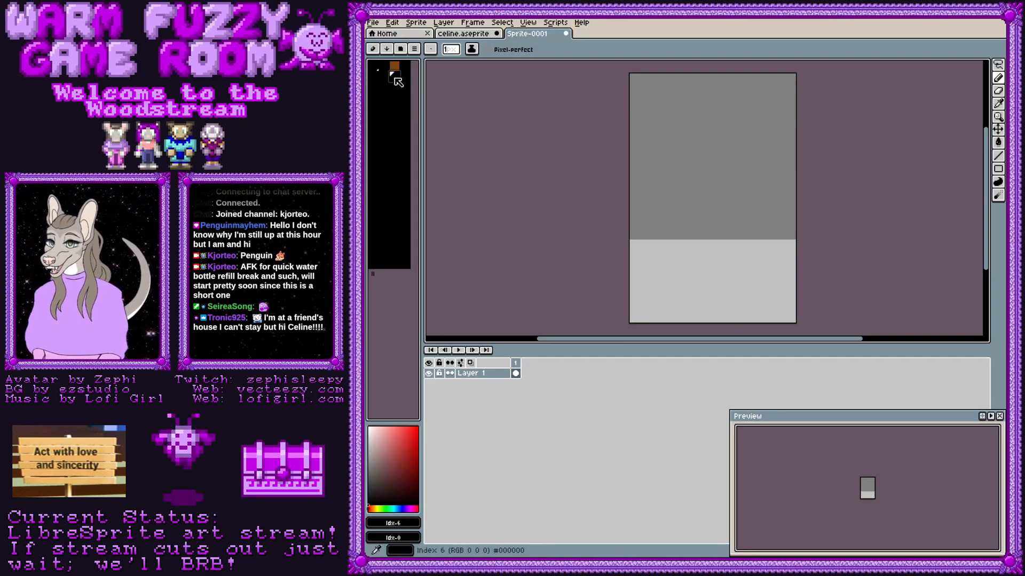
click(414, 49)
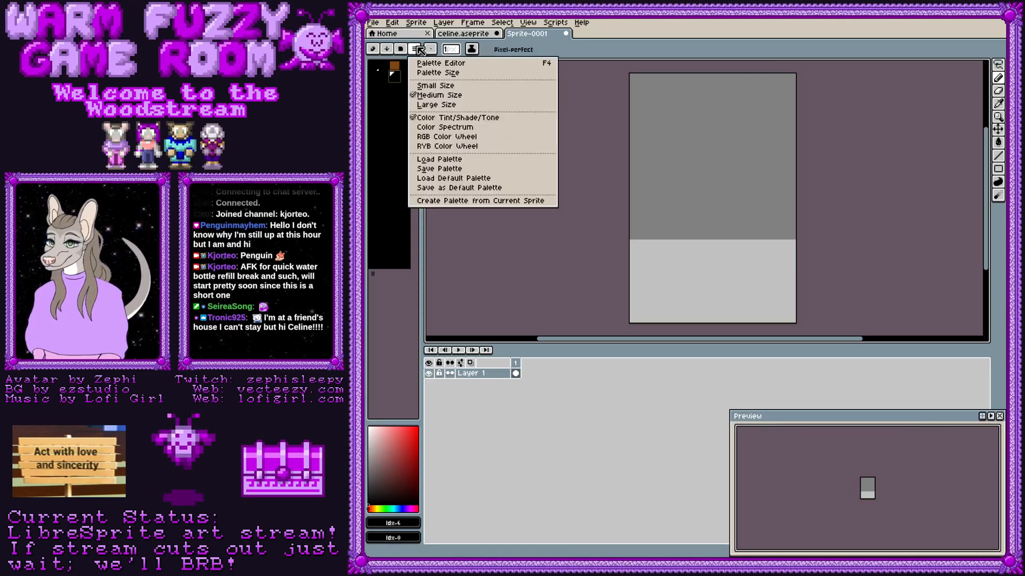
click(465, 64)
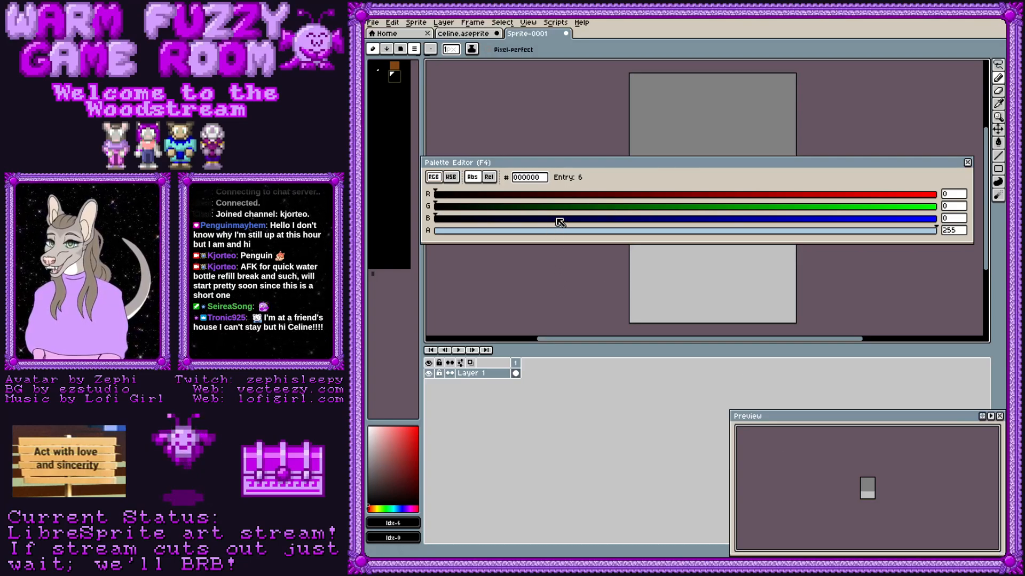
click(536, 178)
key(BackSpace)
key(BackSpace)
key(BackSpace)
key(BackSpace)
key(BackSpace)
key(BackSpace)
text(69)
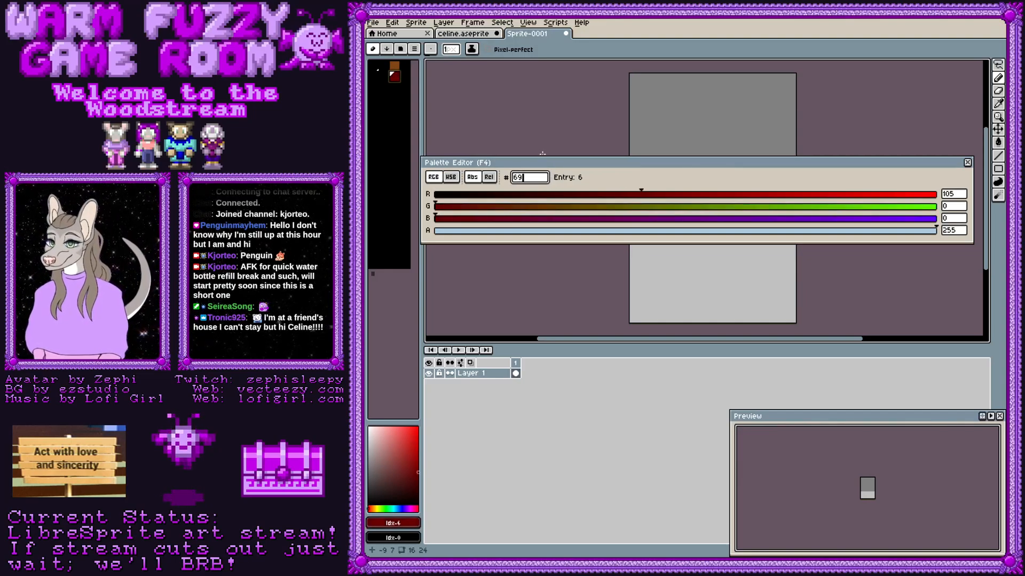
text(3410)
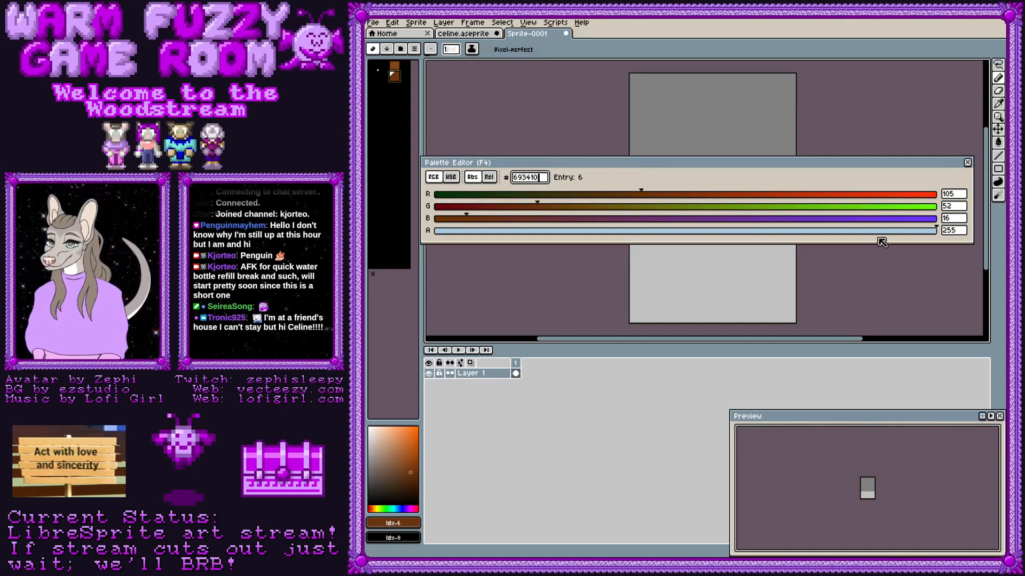
click(969, 163)
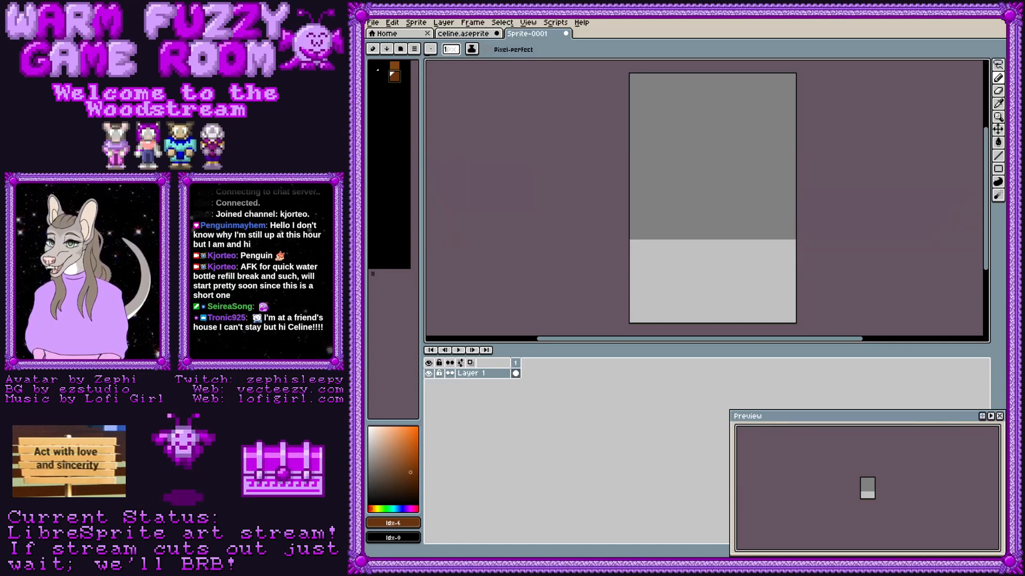
Step: Switch to GIMP, sample the near-black of the werewolf's paw pad as the foreground color, and view the other paw
key(alt+Tab)
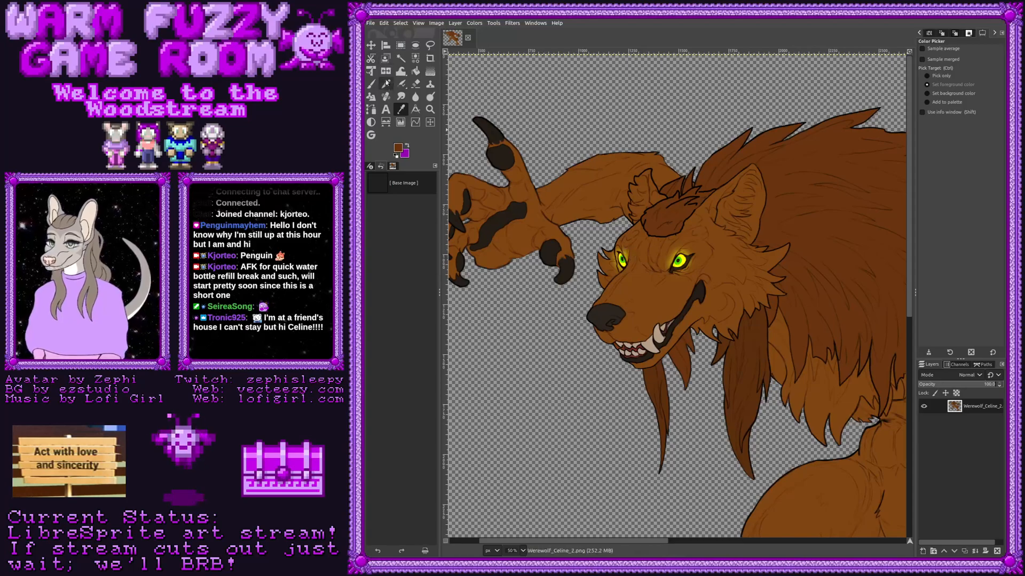
click(518, 209)
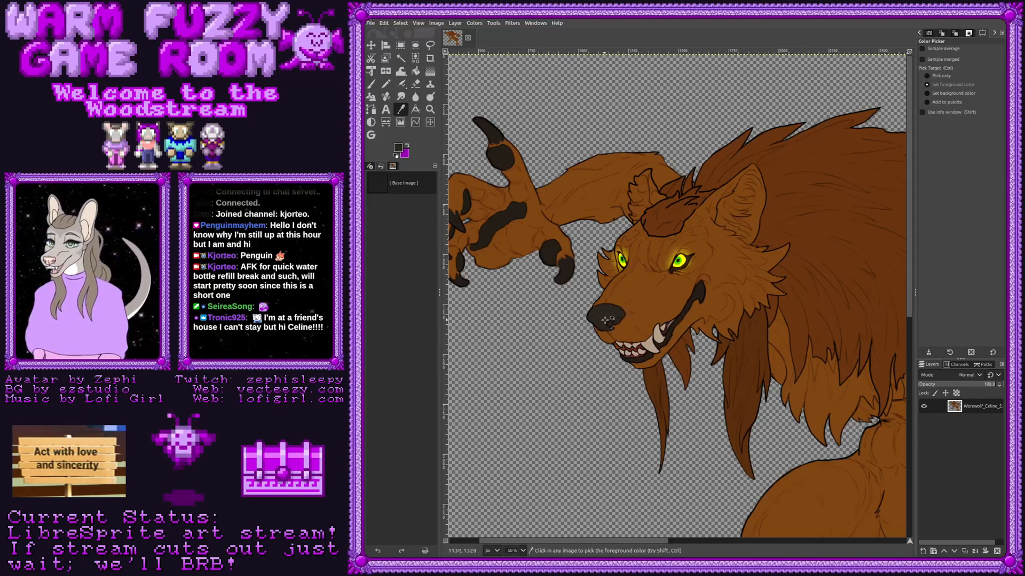
drag(636, 540, 848, 540)
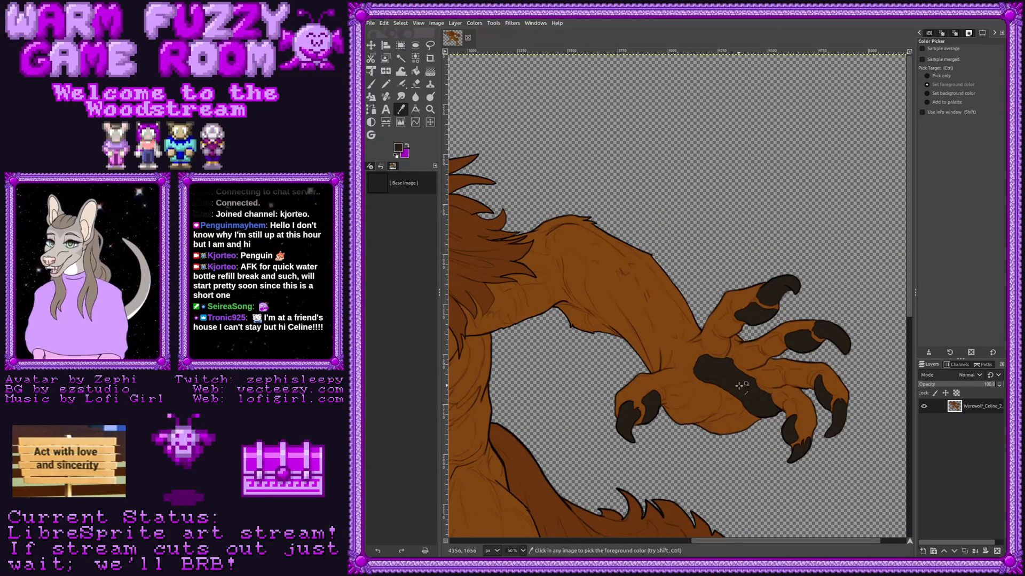
drag(712, 540, 511, 508)
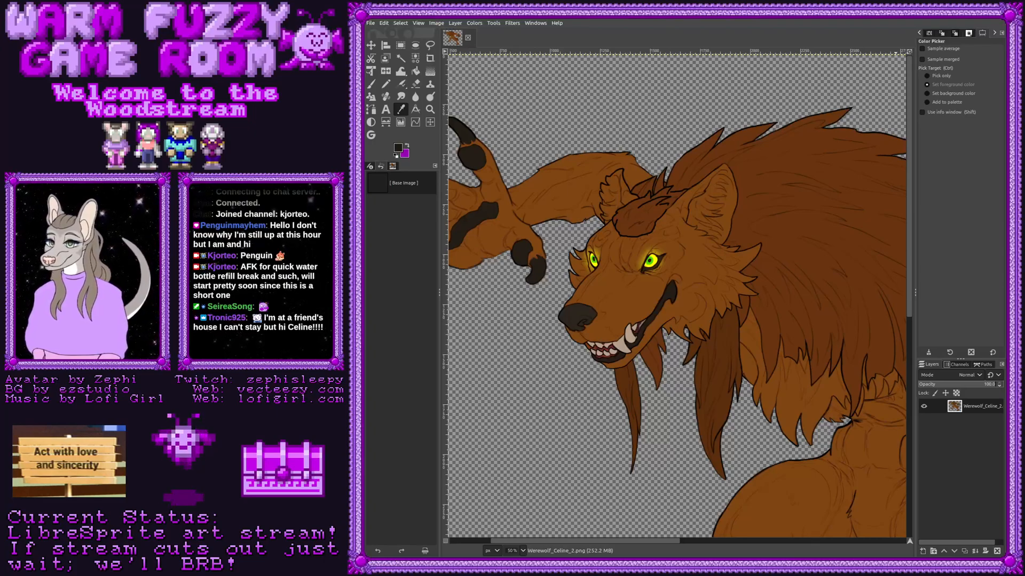
Step: Switch back to LibreSprite and set palette entry 10, directly below the darker brown, to the hex color 241e16
key(alt+Tab)
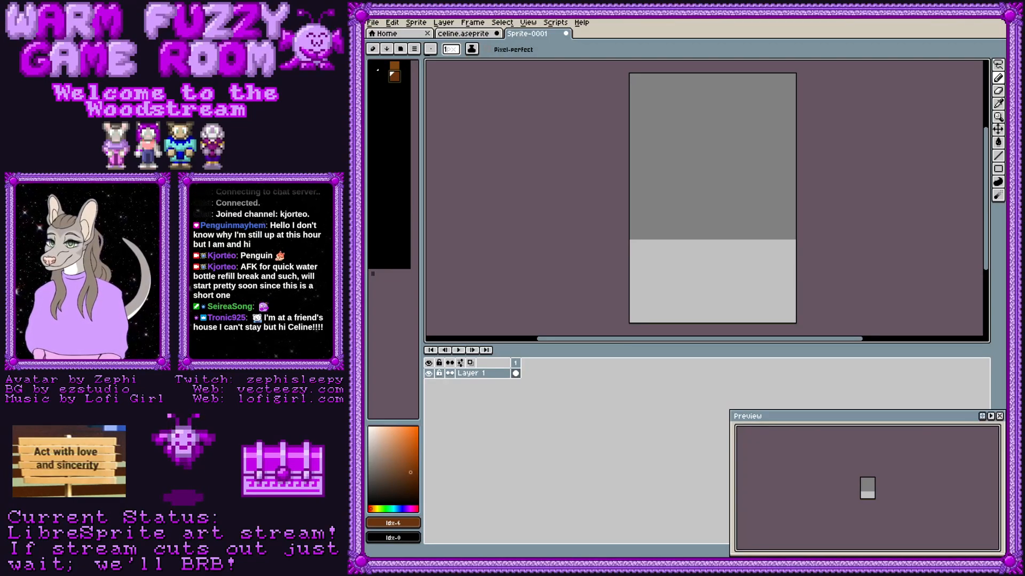
click(395, 86)
click(412, 56)
click(423, 62)
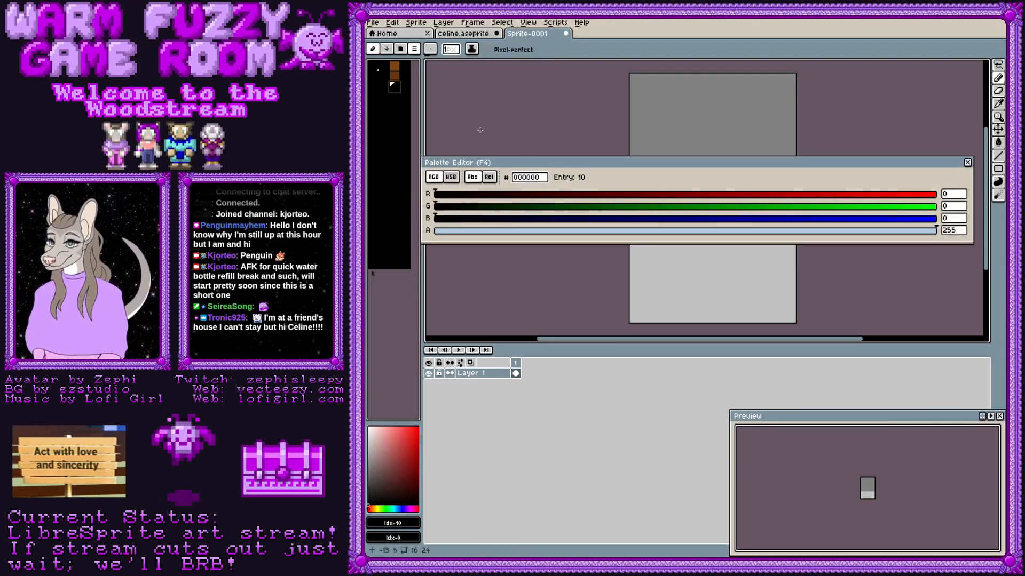
click(536, 177)
key(BackSpace)
key(BackSpace)
key(BackSpace)
key(BackSpace)
key(BackSpace)
key(BackSpace)
text(214e16)
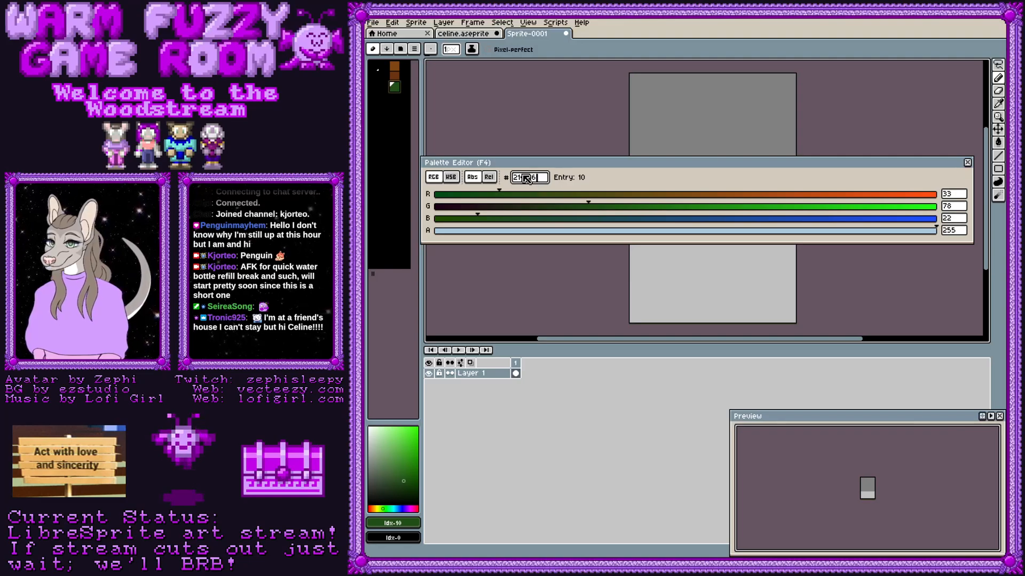
key(BackSpace)
key(BackSpace)
key(BackSpace)
key(BackSpace)
key(BackSpace)
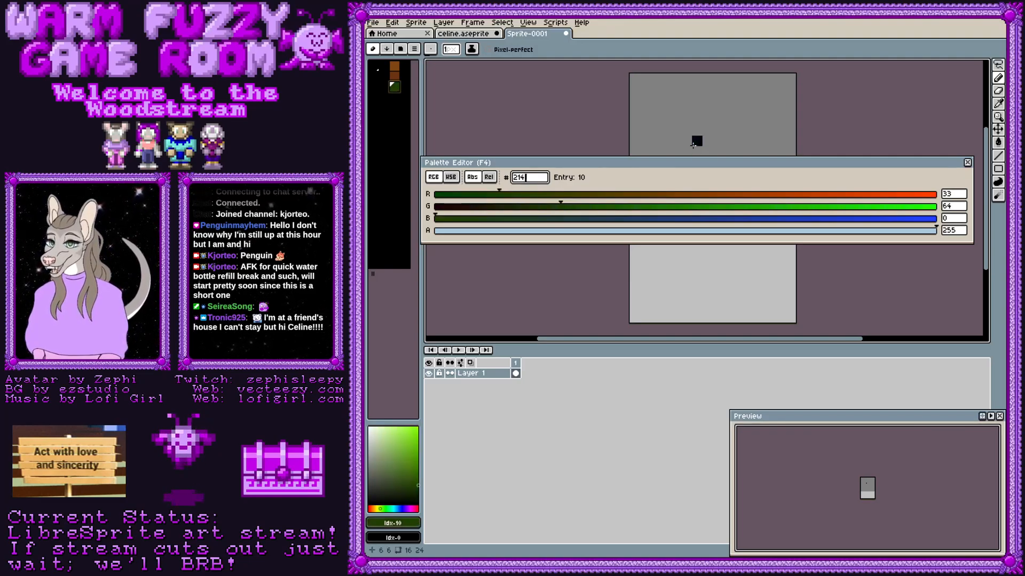
text(41e16)
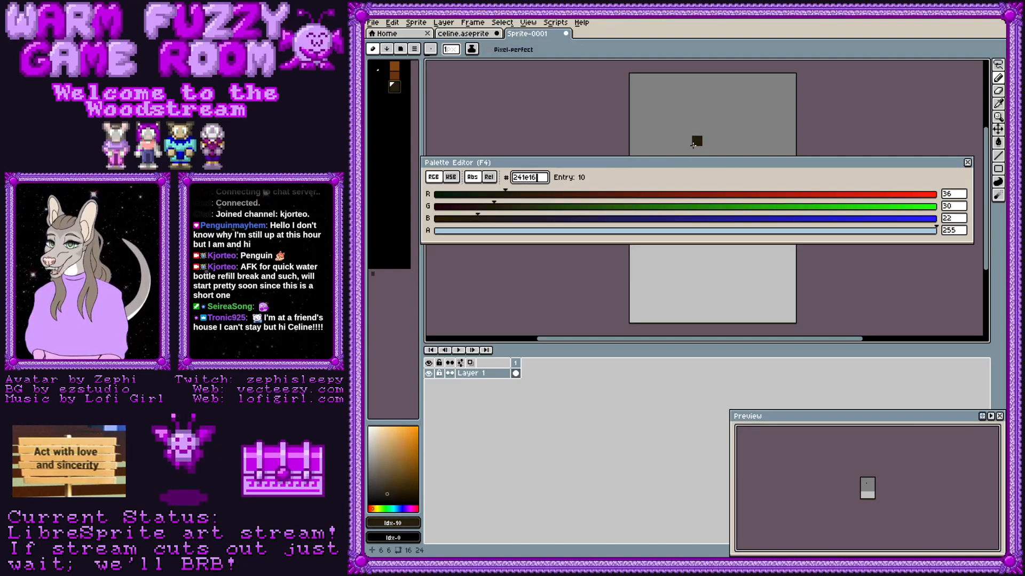
click(969, 164)
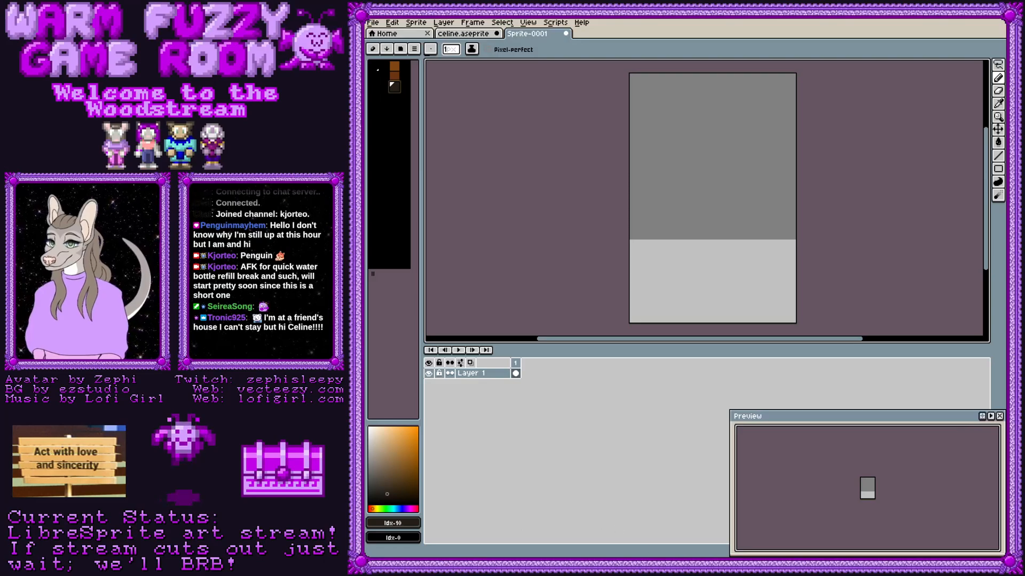
Step: Switch to GIMP and sample the yellow of the werewolf's eye as the foreground color
key(alt+Tab)
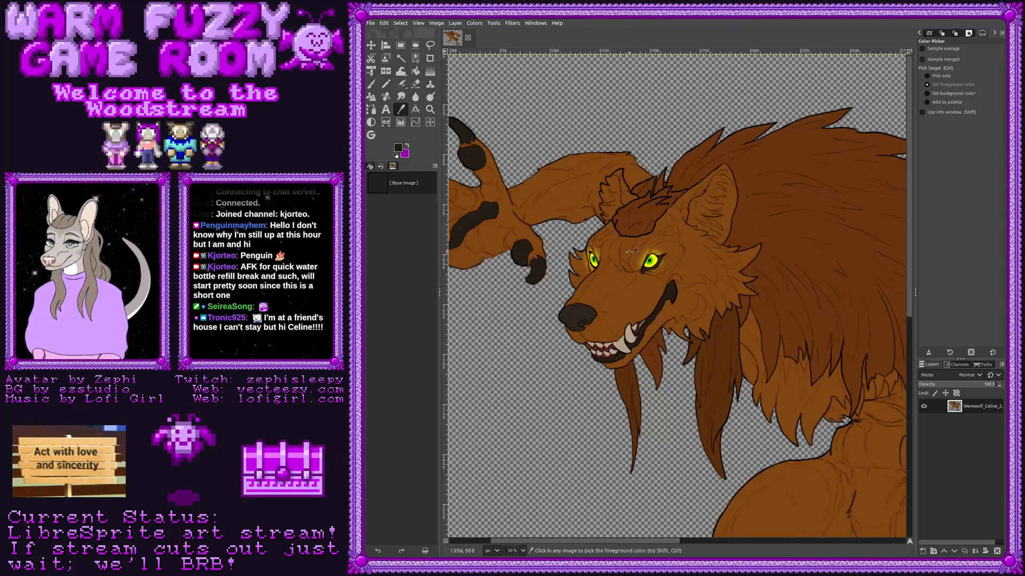
click(600, 262)
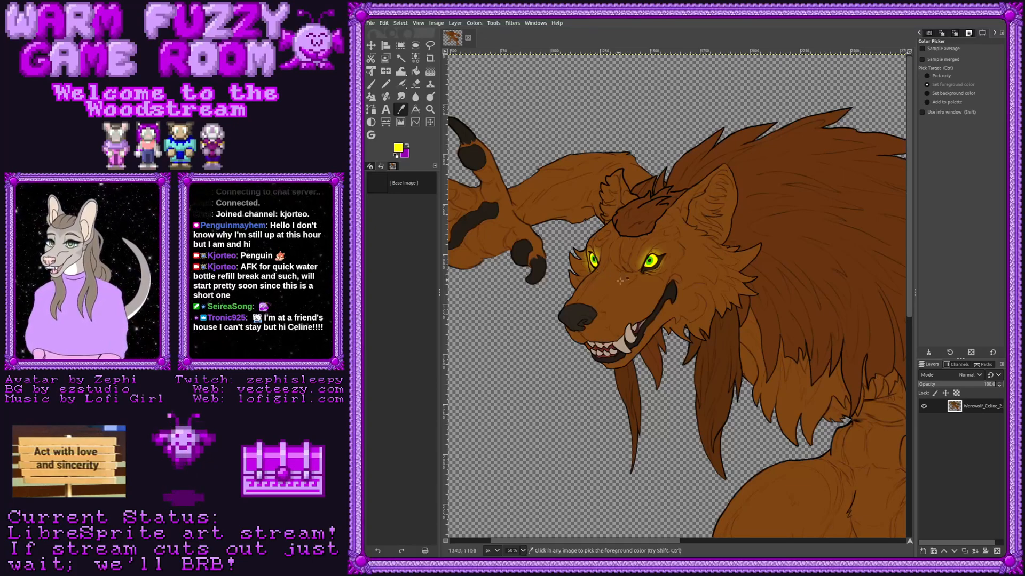
click(600, 260)
click(593, 262)
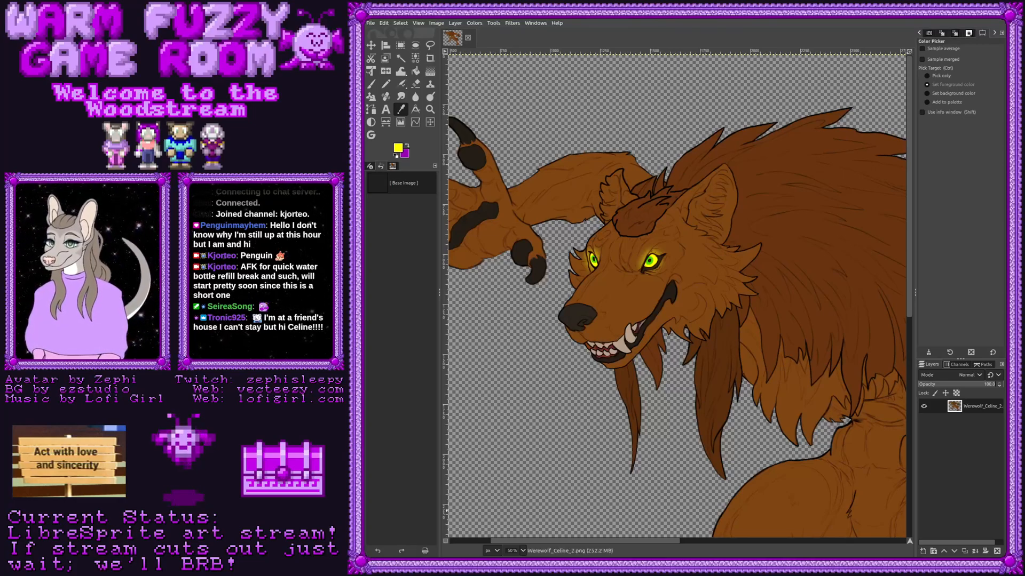
Step: Switch back to LibreSprite and set palette entry 14, directly below the near-black, to the hex color ffff00
key(alt+Tab)
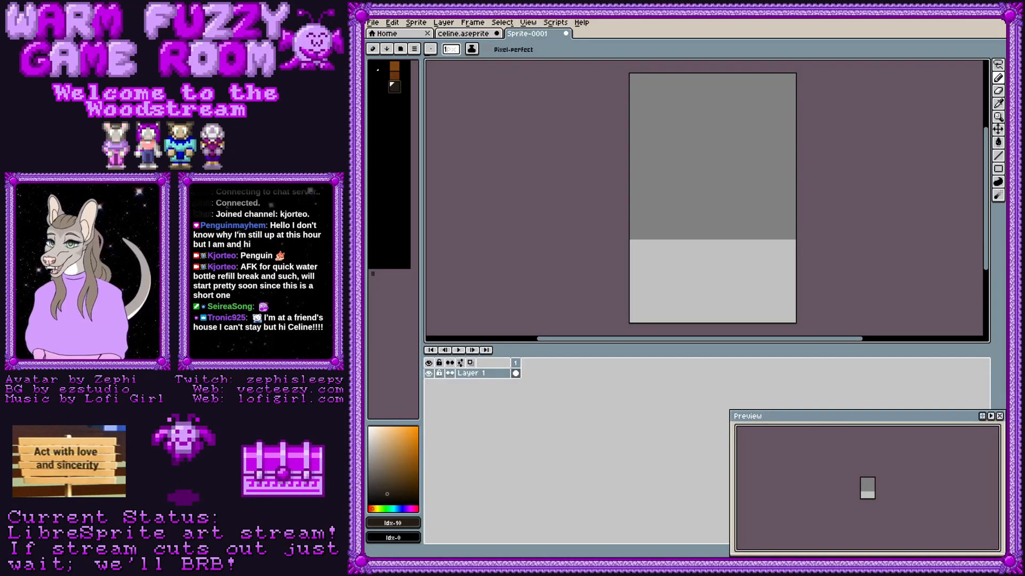
click(397, 99)
click(415, 49)
click(431, 63)
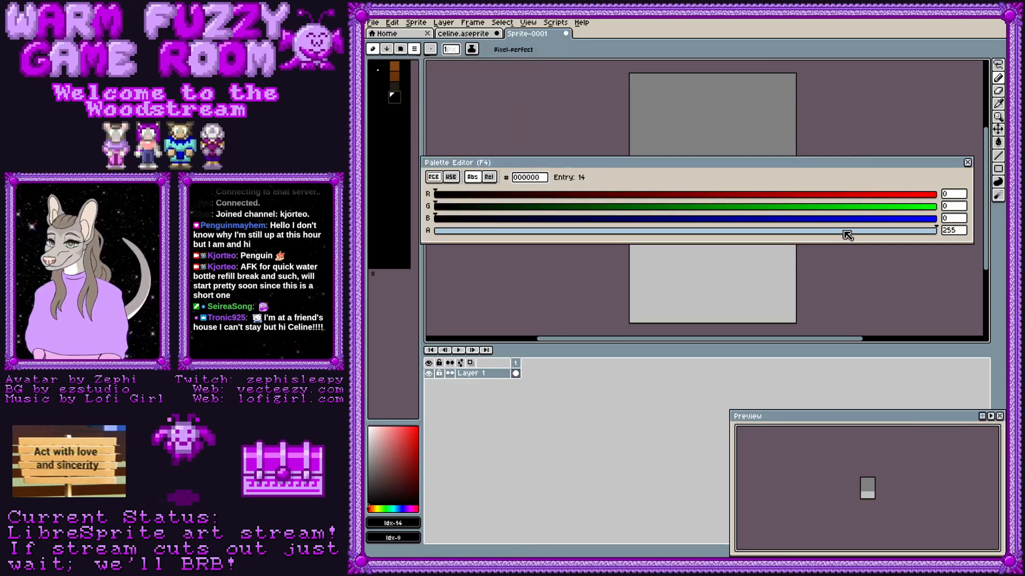
click(532, 178)
key(BackSpace)
key(BackSpace)
key(BackSpace)
key(BackSpace)
text(ffff)
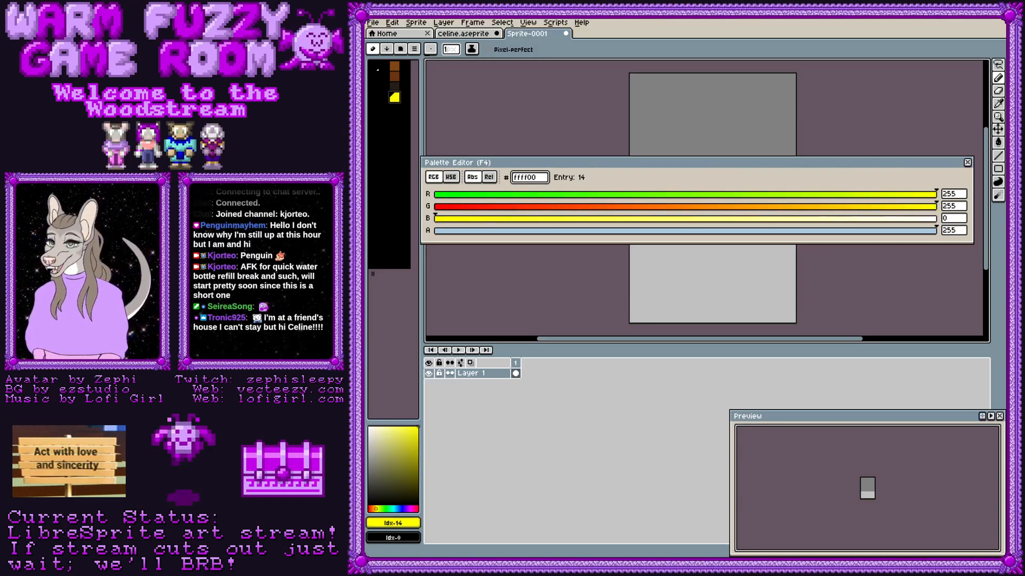
click(968, 163)
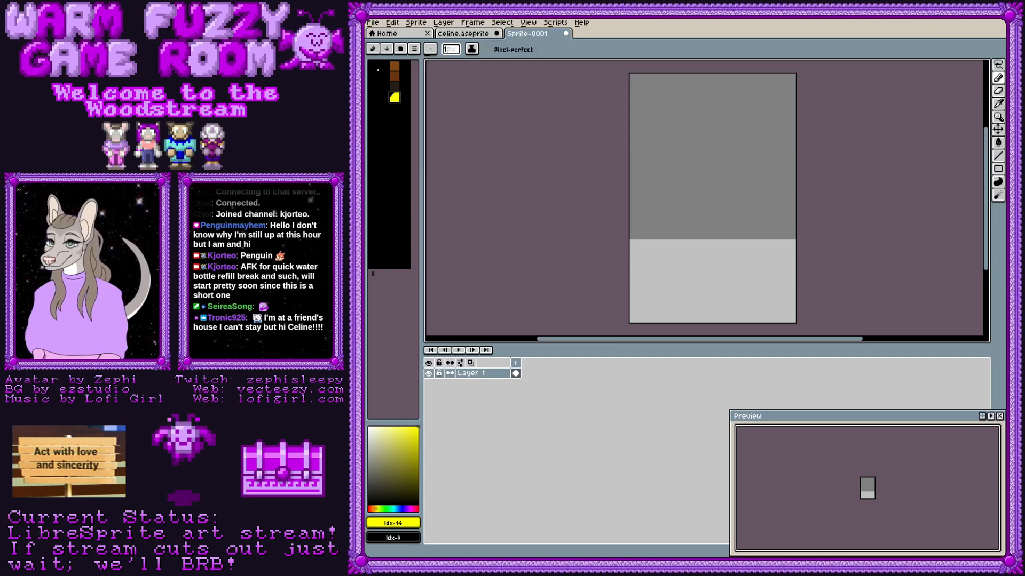
Step: Switch to GIMP, sample the green of the werewolf's iris as the foreground color, and return to LibreSprite
key(alt+Tab)
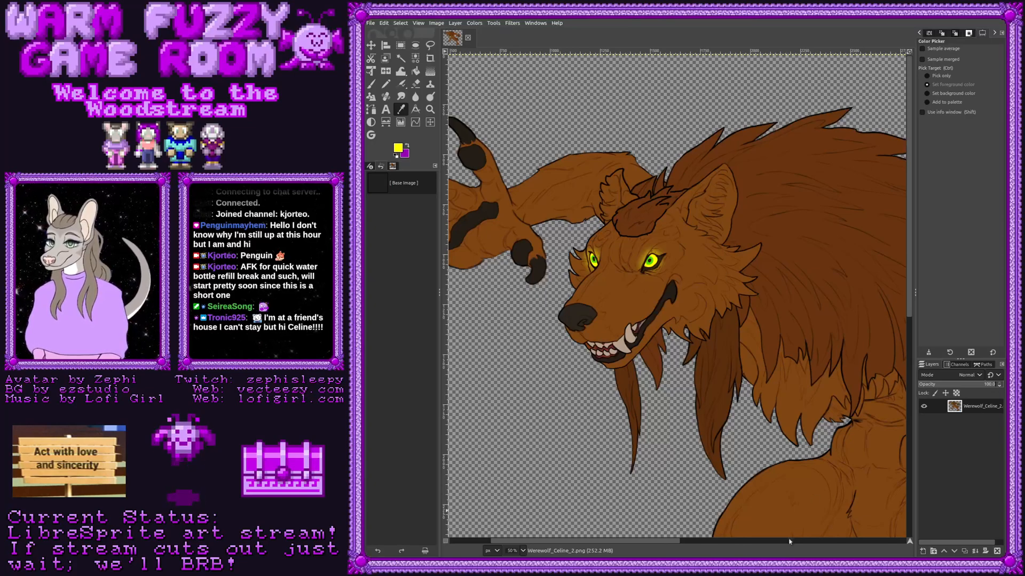
click(655, 260)
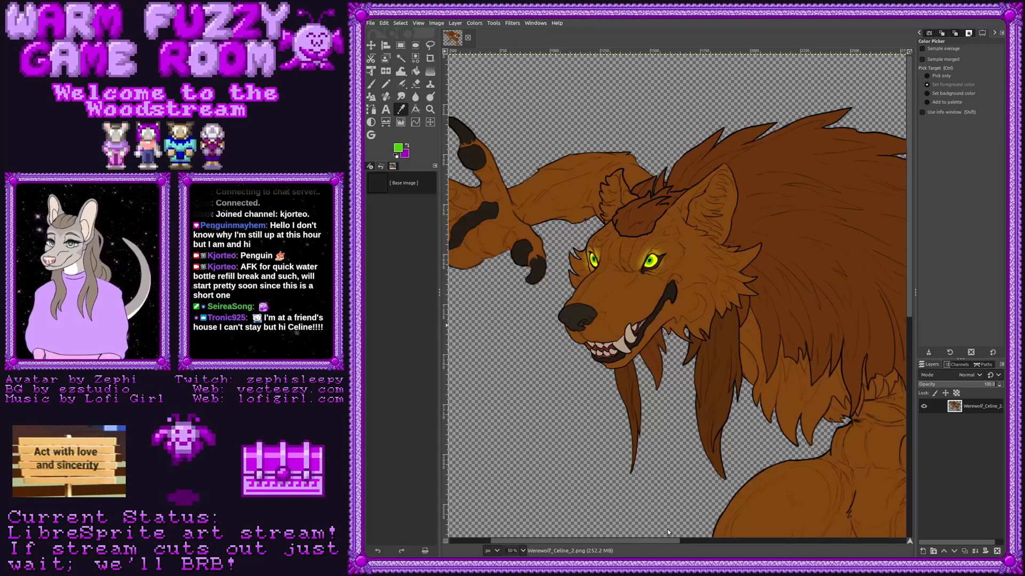
key(alt+Tab)
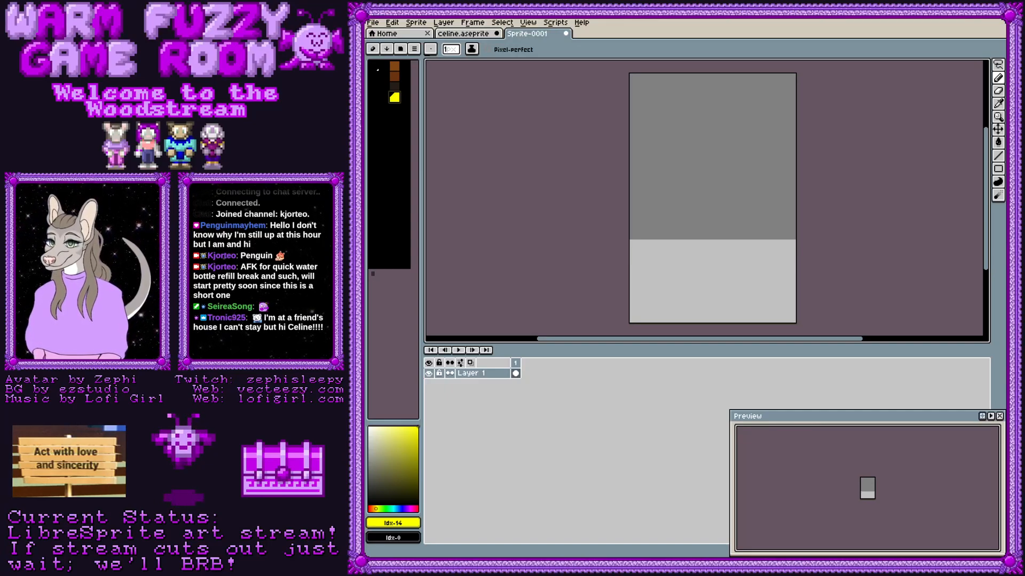
Step: Set palette entry 18, directly below the yellow, to the hex color 52db0b with the Palette Editor
click(395, 109)
click(414, 49)
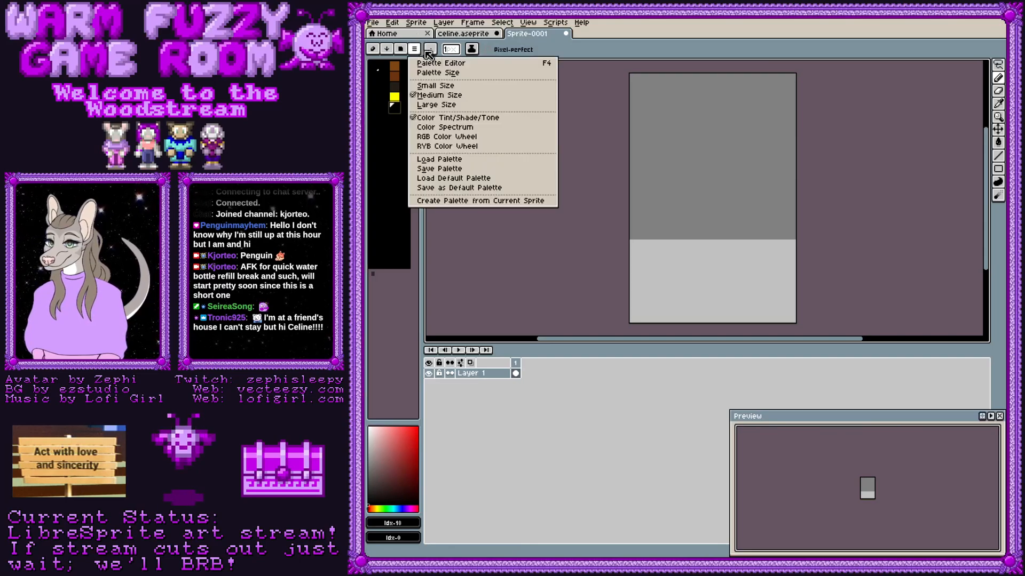
click(479, 63)
click(546, 177)
key(BackSpace)
key(BackSpace)
key(BackSpace)
key(BackSpace)
key(BackSpace)
key(BackSpace)
text(52db0b)
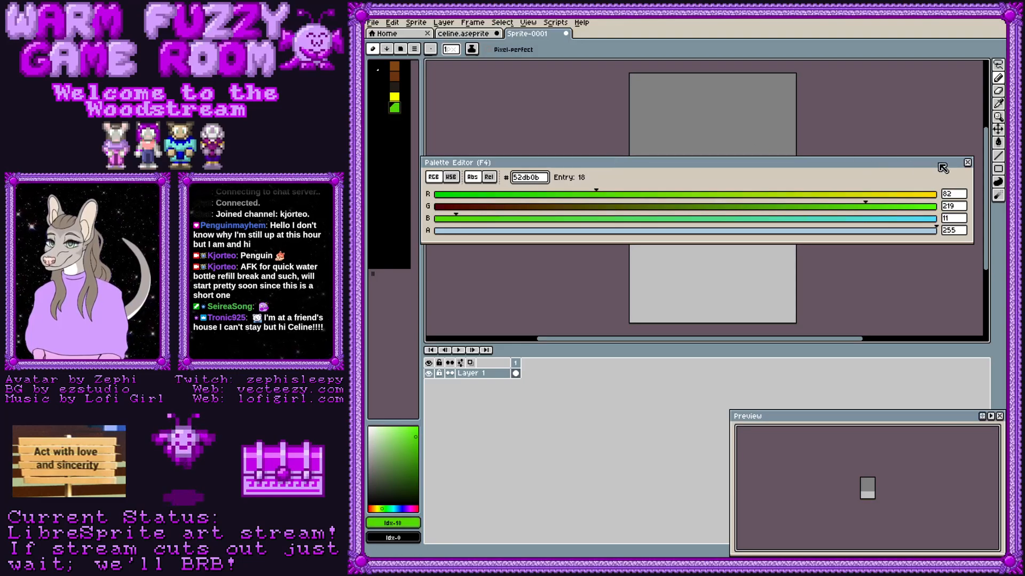
click(967, 163)
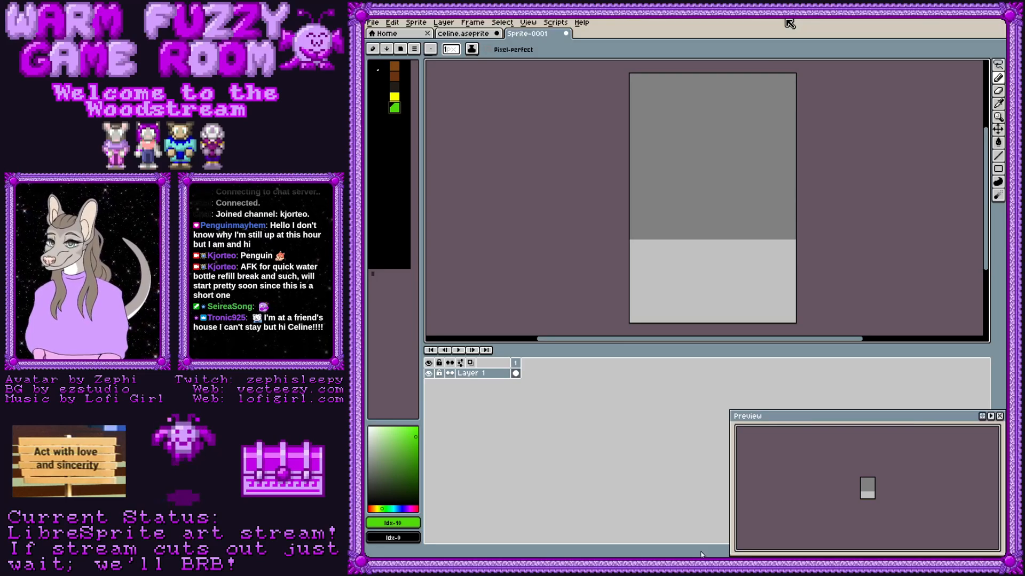
Step: Switch to GIMP, look over the werewolf's body and legs, and sample the beige of its teeth as the foreground color
key(alt+Tab)
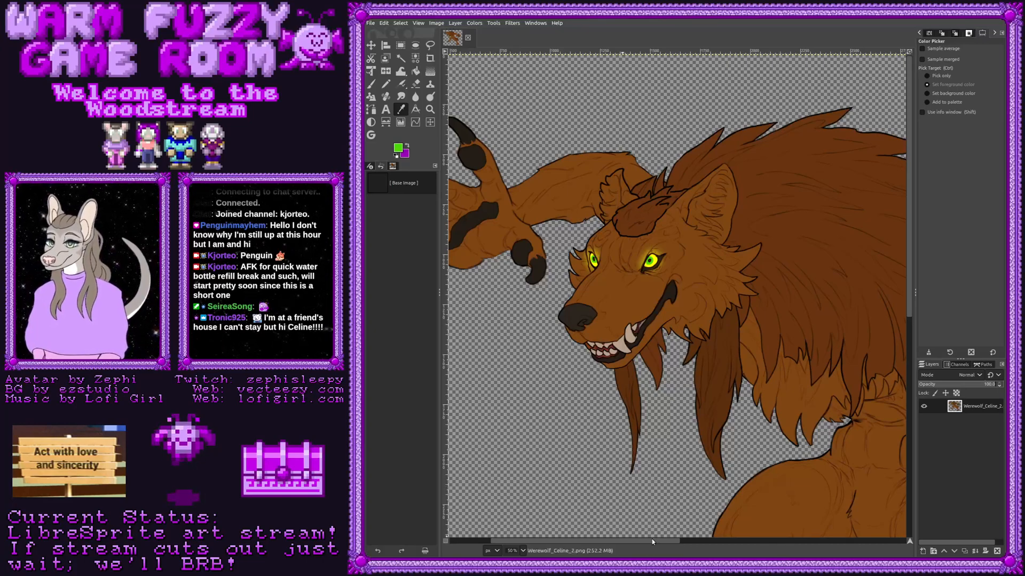
drag(653, 544, 760, 544)
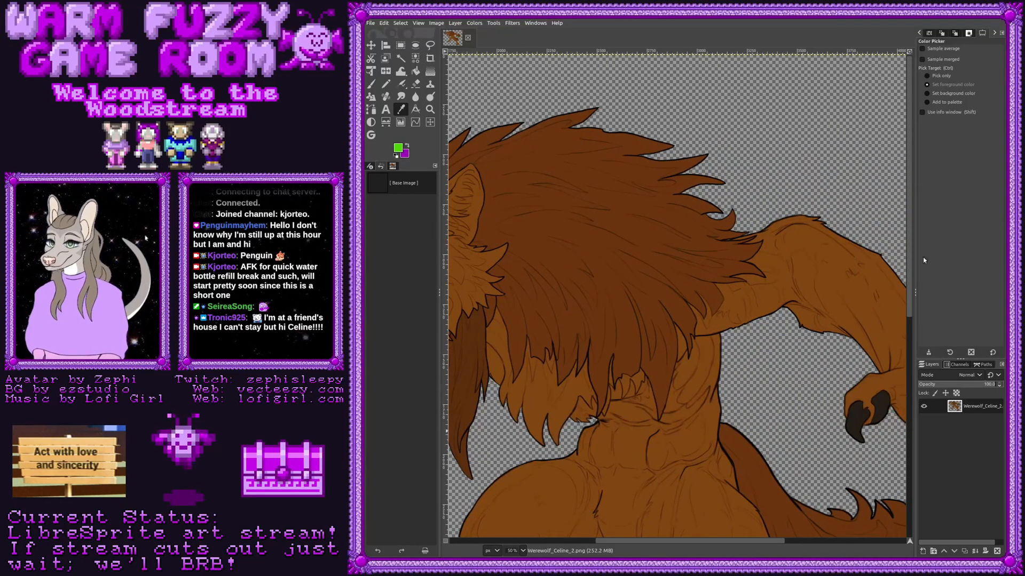
drag(910, 256, 907, 505)
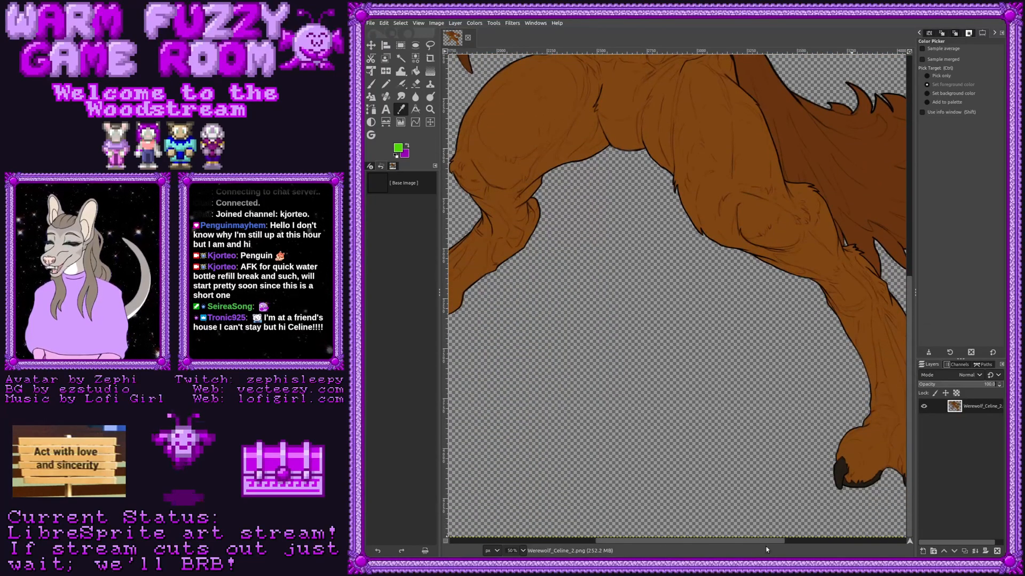
drag(767, 543, 708, 531)
drag(651, 534, 788, 542)
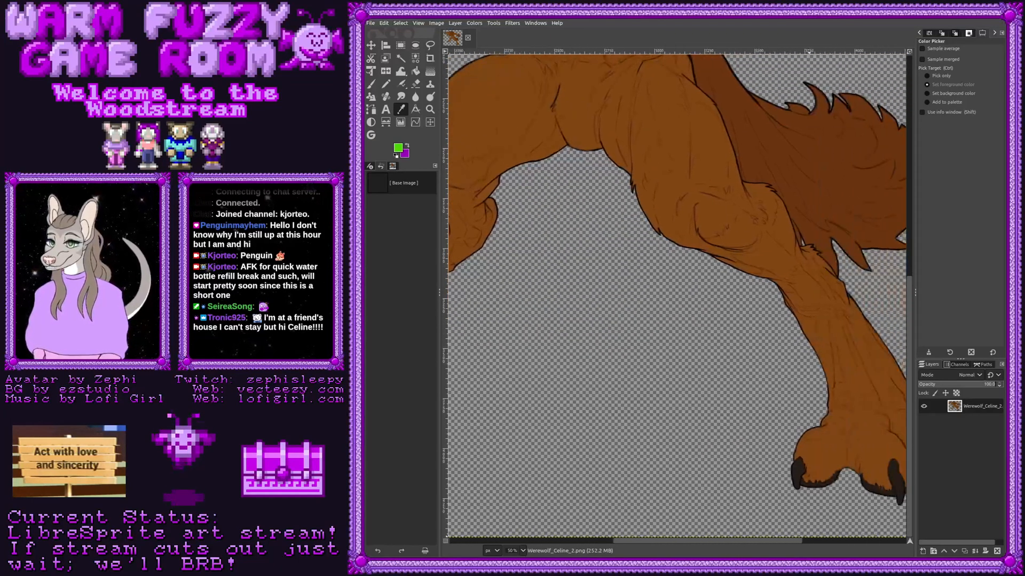
drag(910, 351, 914, 146)
drag(724, 542, 623, 517)
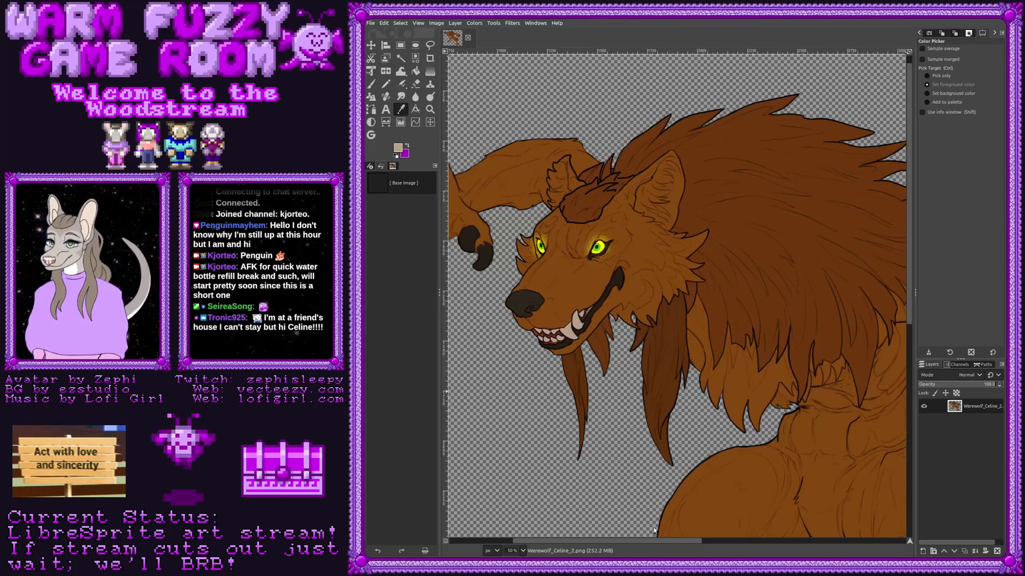
Step: Switch back to LibreSprite and set palette entry 22, directly below the green, to the hex color b69e88
key(alt+Tab)
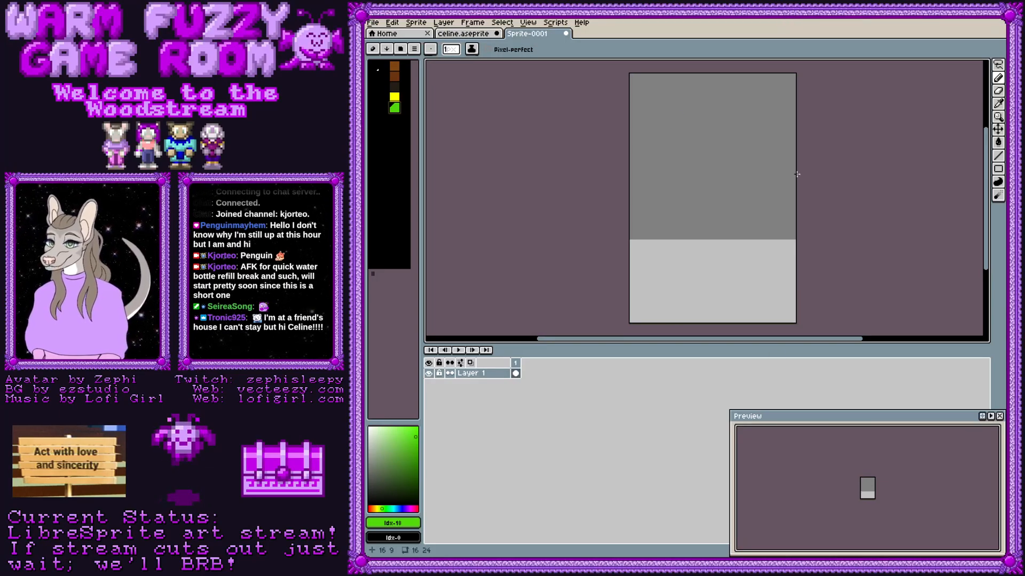
click(395, 117)
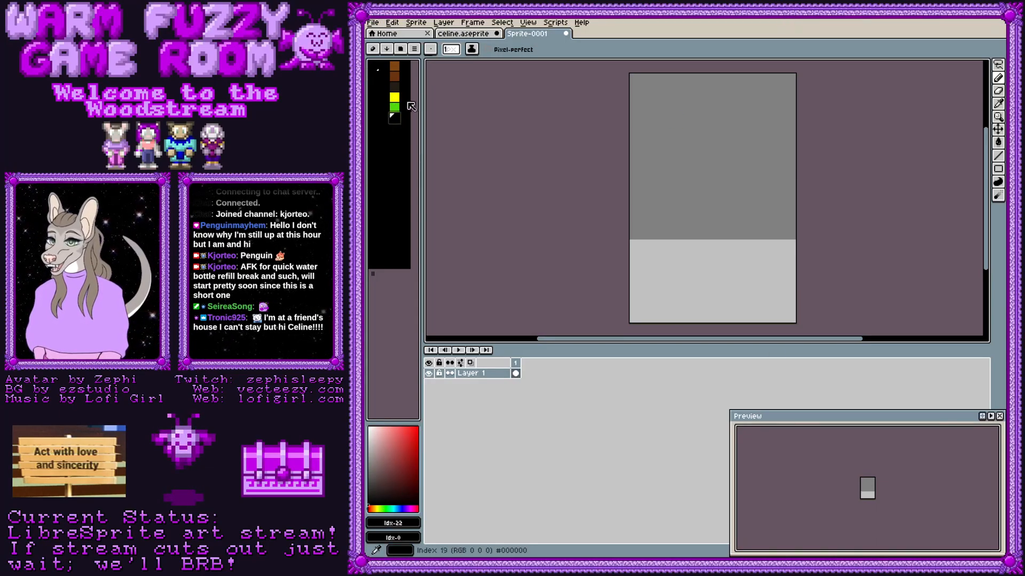
click(414, 49)
click(454, 74)
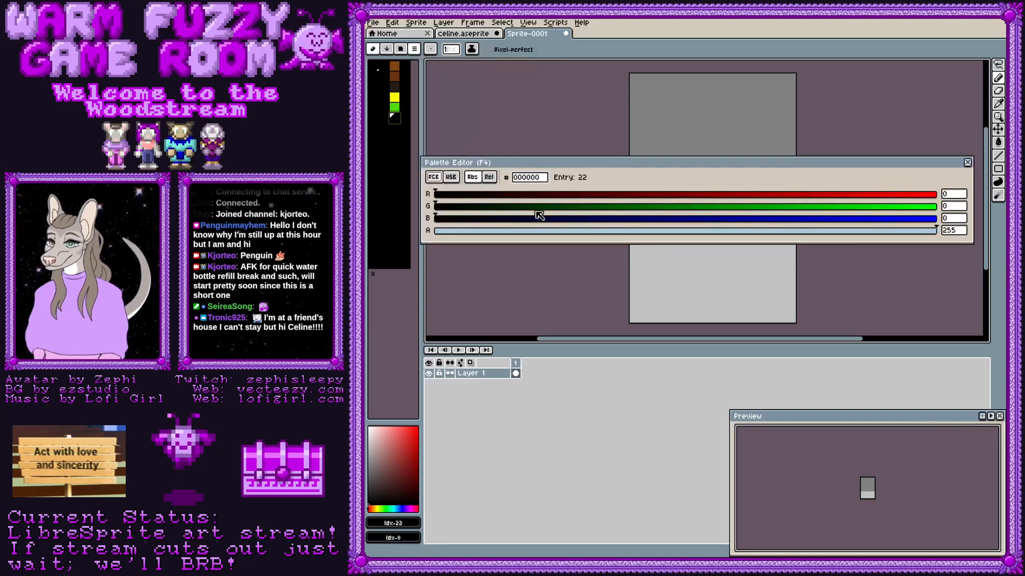
click(531, 177)
text(b69e88)
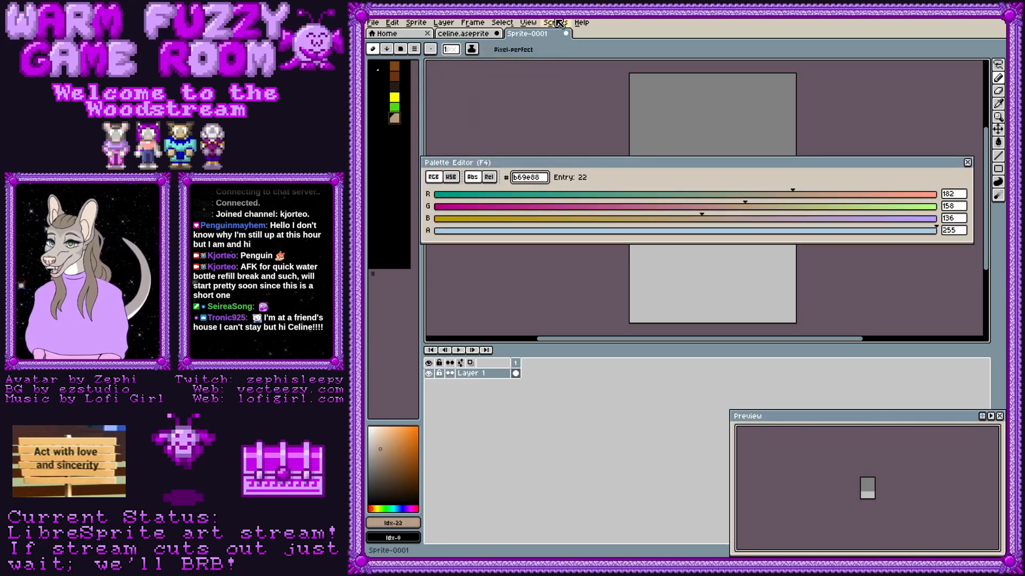
click(967, 162)
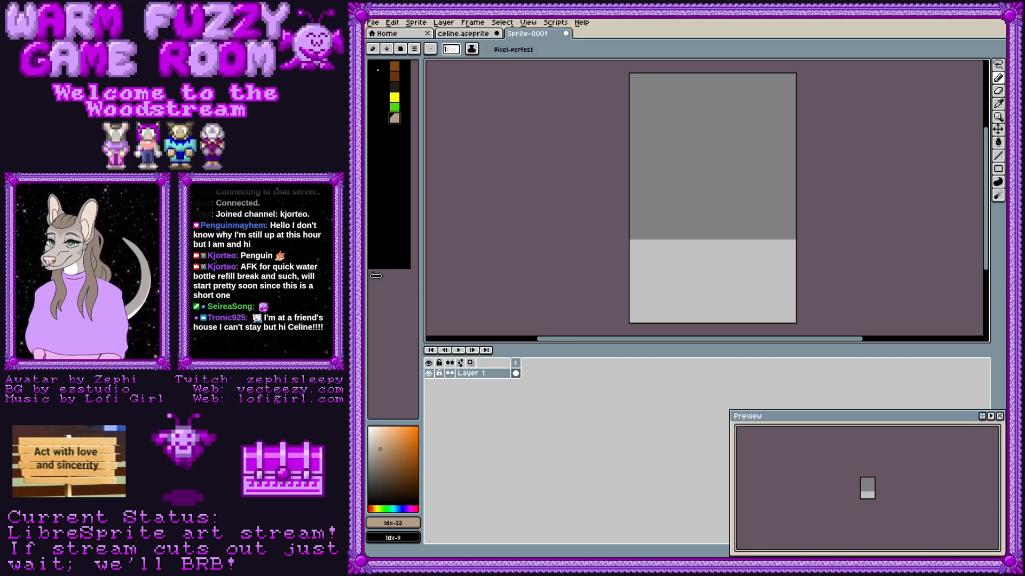
Step: Shrink the palette to 24 entries and select entry 23, beside the beige
drag(377, 276, 370, 131)
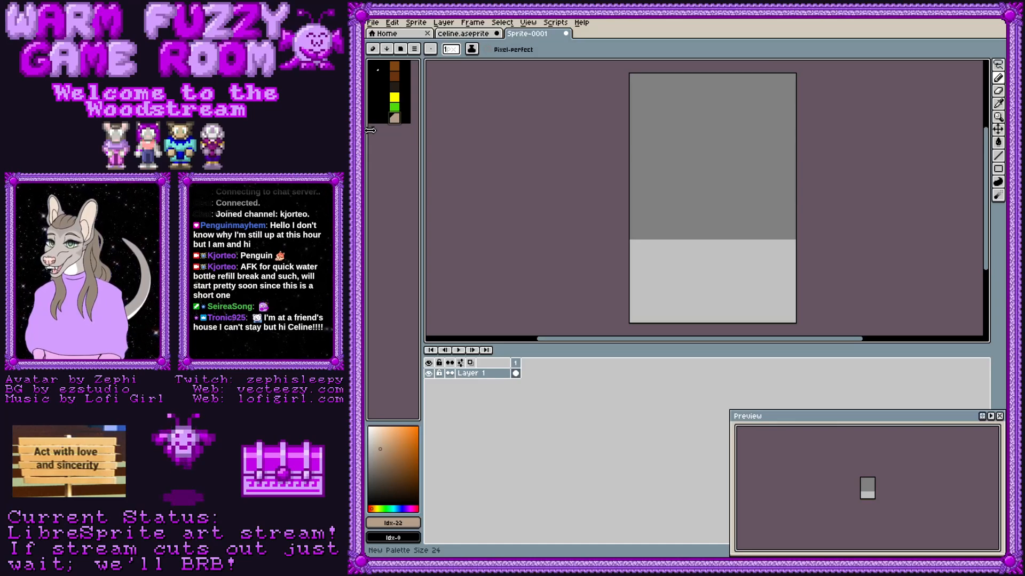
click(405, 210)
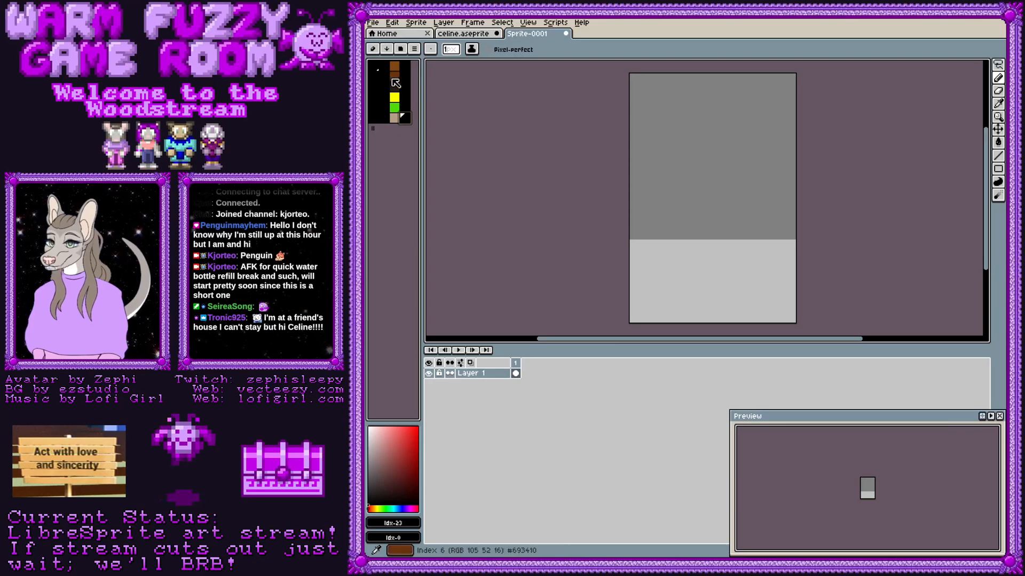
Step: Save the current palette in the Sprites folder as fang.pal
click(414, 49)
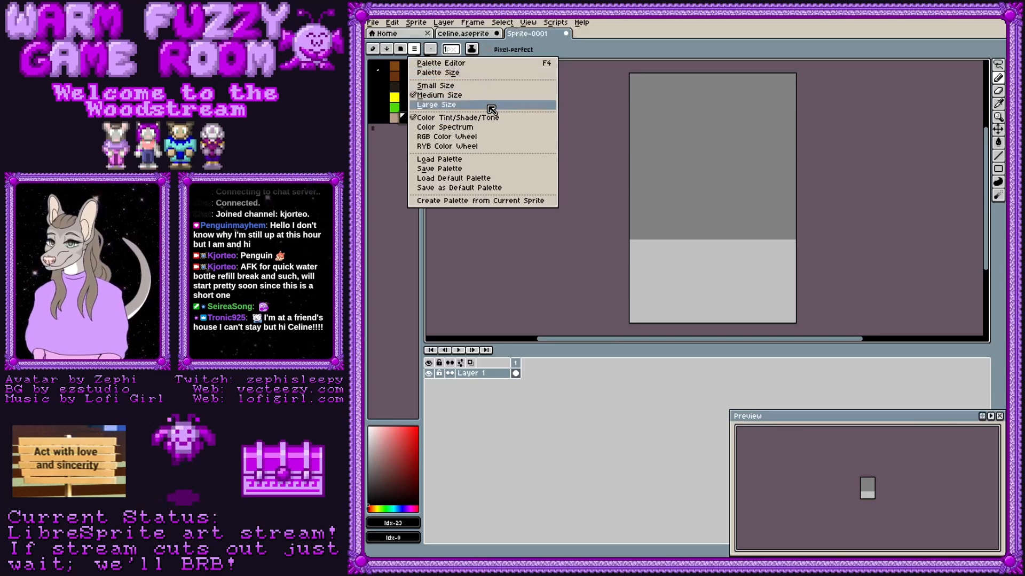
click(436, 169)
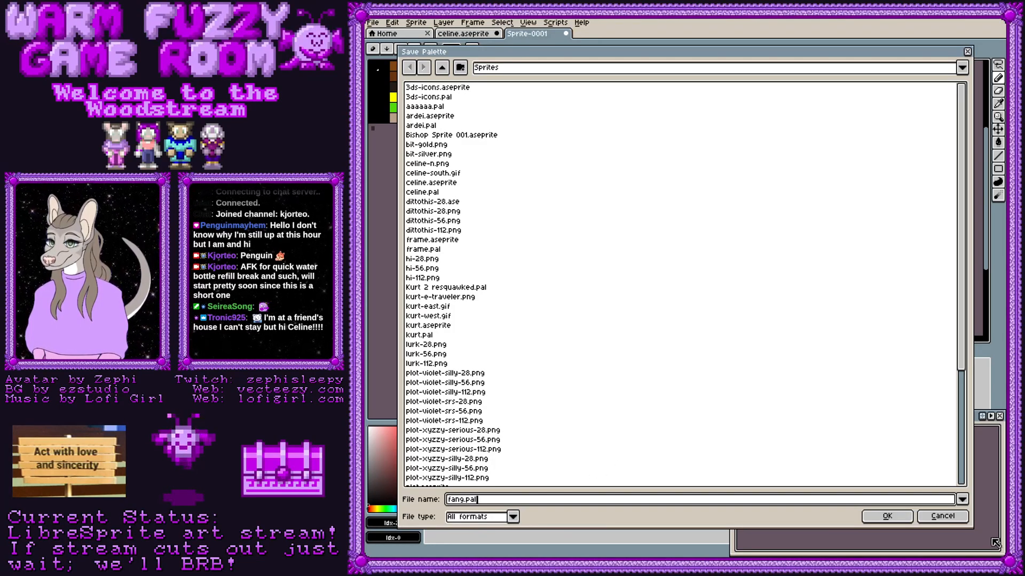
click(922, 517)
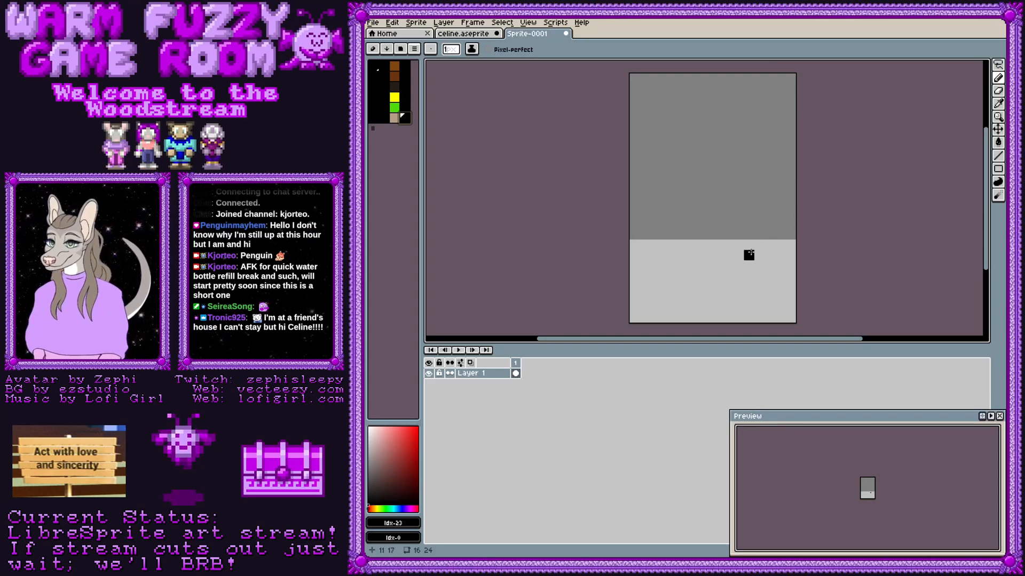
Step: Draw a closed black rounded head outline about 15 × 10 px across the middle of the canvas, undoing any stray stroke
mouse_move(769, 202)
mouse_down()
mouse_move(718, 220)
mouse_move(634, 204)
mouse_up()
mouse_move(635, 140)
mouse_down()
mouse_move(726, 82)
mouse_move(781, 193)
mouse_move(770, 214)
mouse_move(736, 220)
mouse_move(632, 149)
mouse_move(774, 163)
mouse_move(781, 217)
mouse_up()
key(ctrl+z)
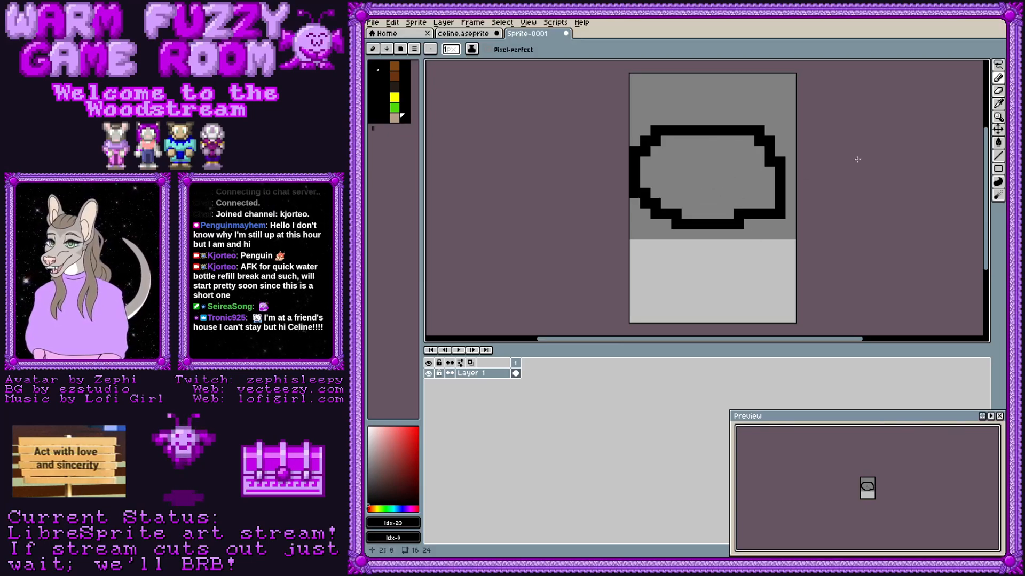
Step: Select the left part of the head outline, shift it 1 px to the right and deselect it
click(999, 65)
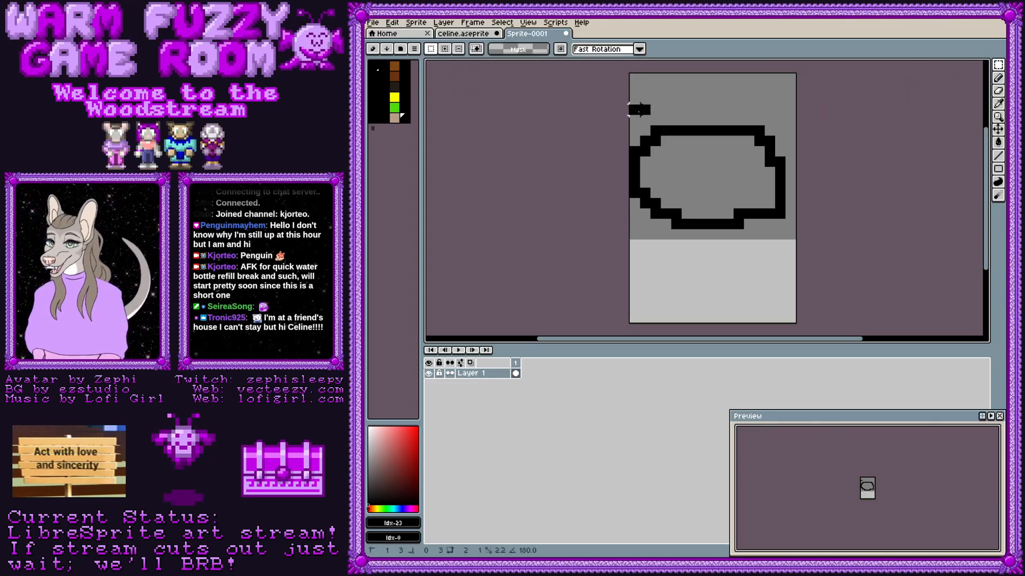
drag(631, 95, 693, 272)
drag(673, 185, 683, 184)
click(768, 109)
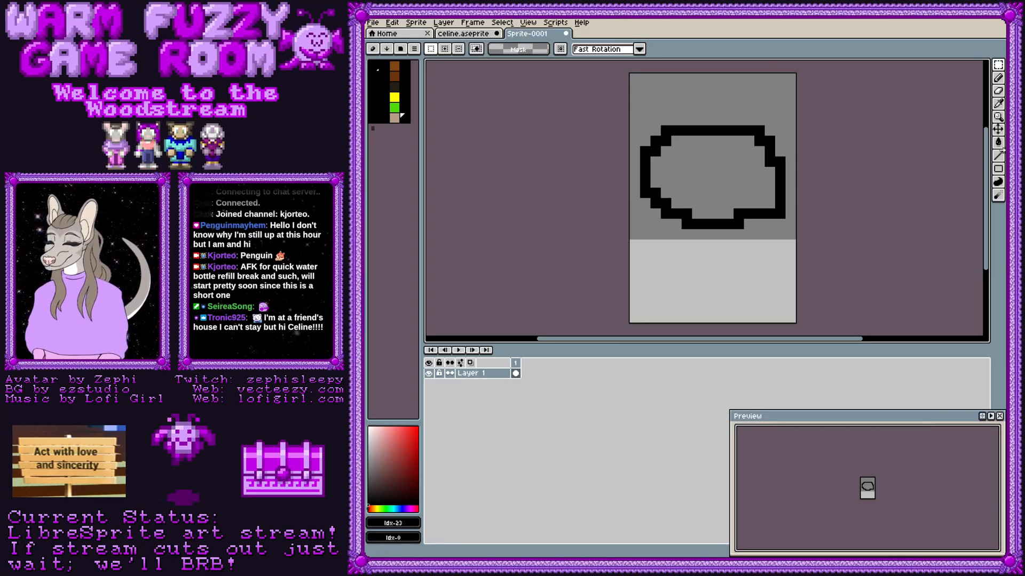
Step: Fill the inside of the head outline with the brown of palette entry 2
click(998, 104)
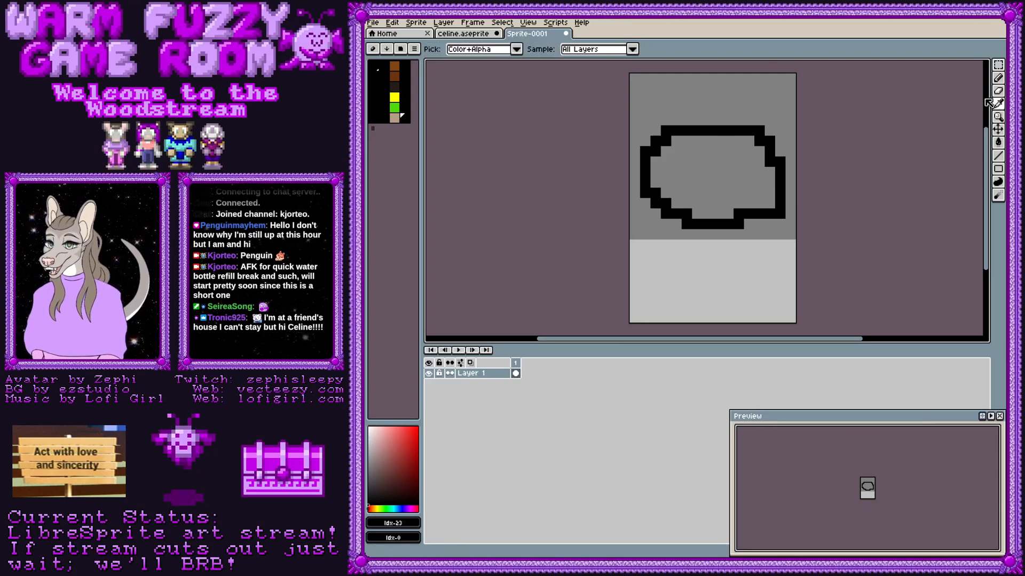
click(396, 66)
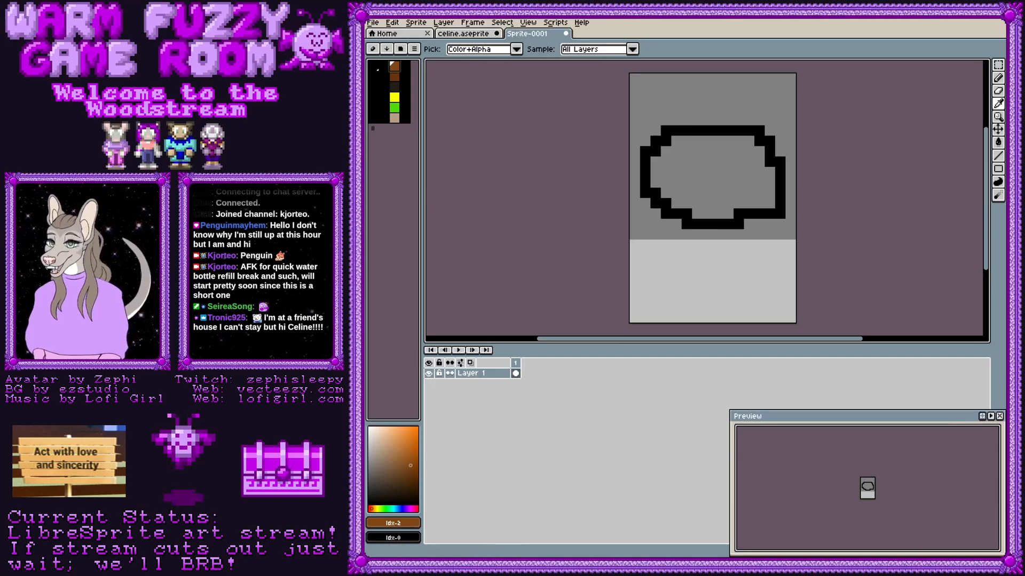
click(998, 142)
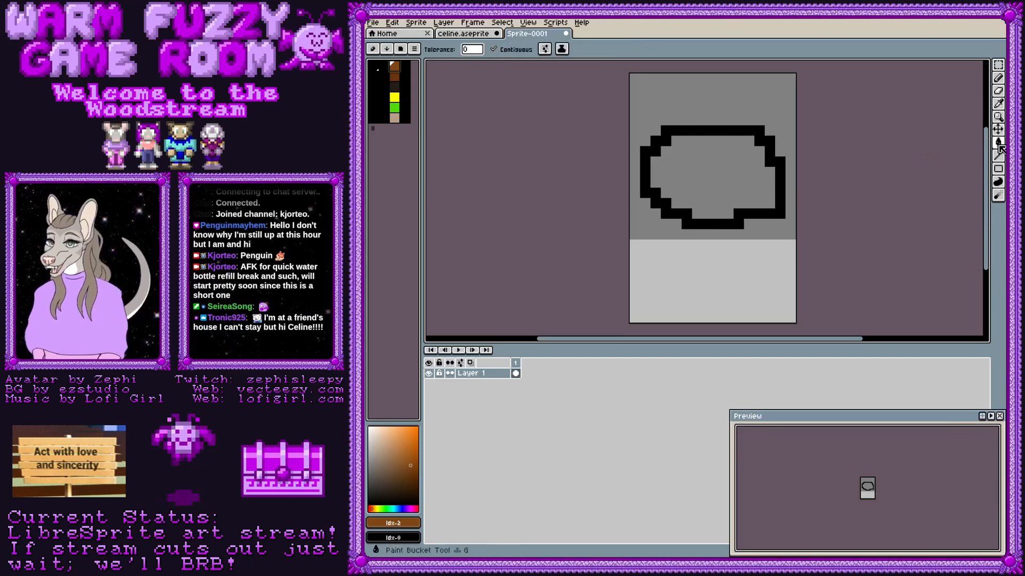
click(726, 175)
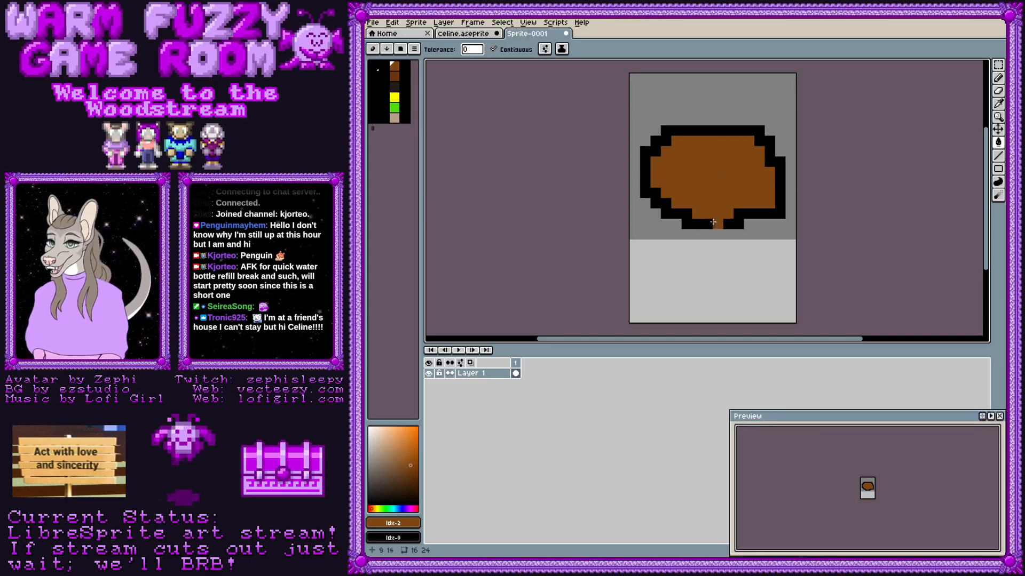
Step: Raise the brown's HSB brightness to 53 and pencil a highlight along the head's upper left inside the outline
click(396, 524)
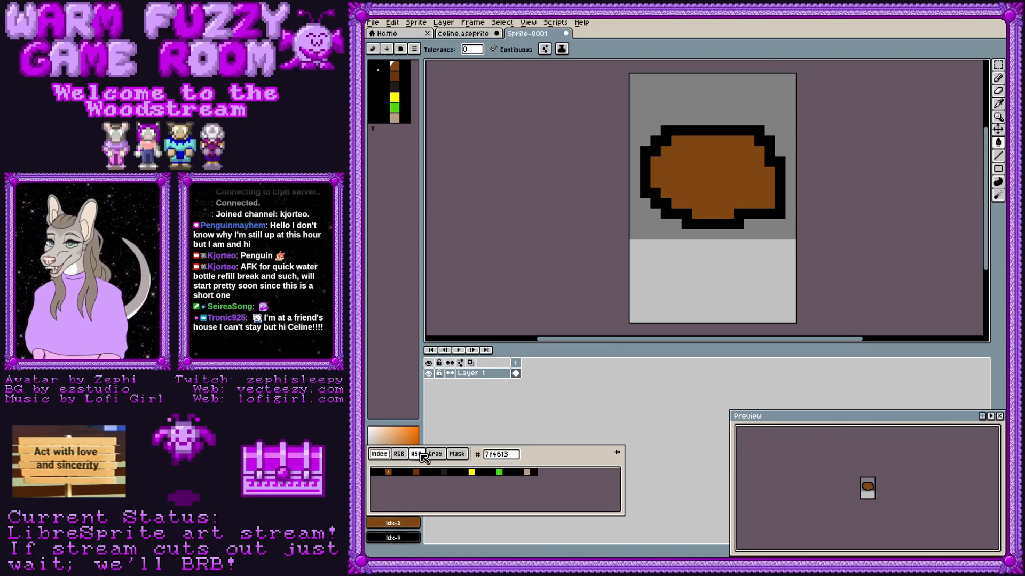
click(417, 455)
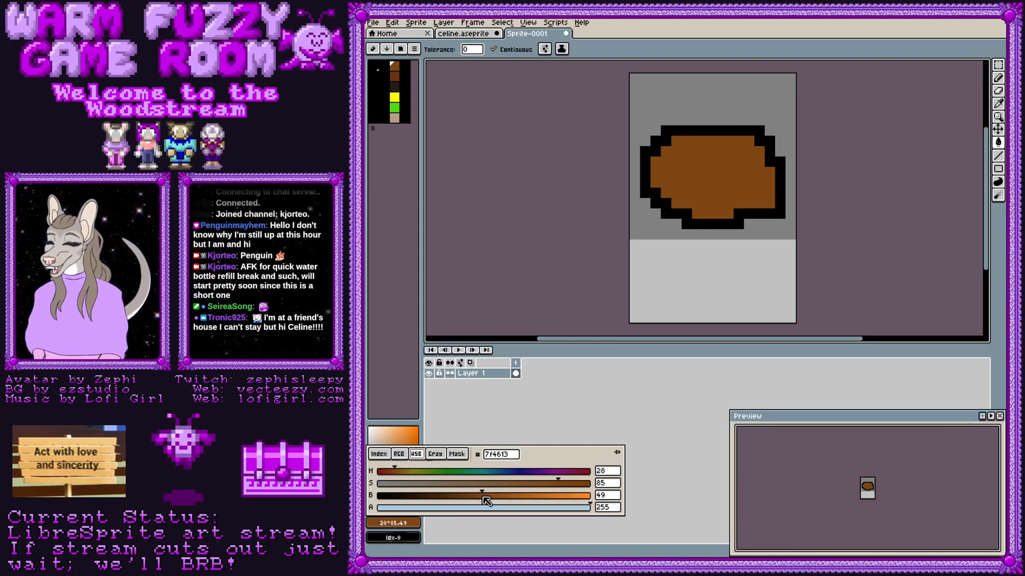
drag(486, 500, 495, 500)
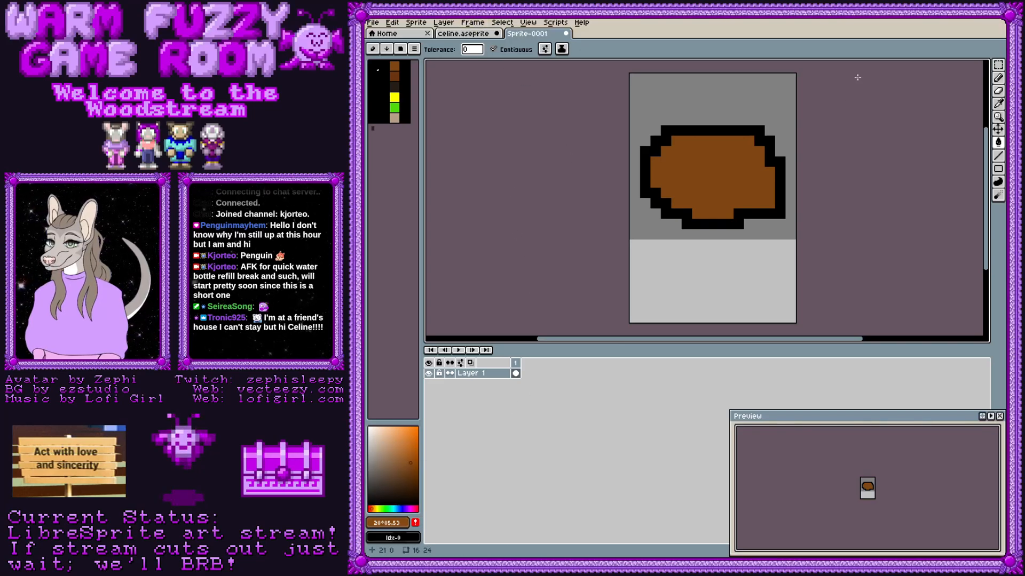
click(998, 78)
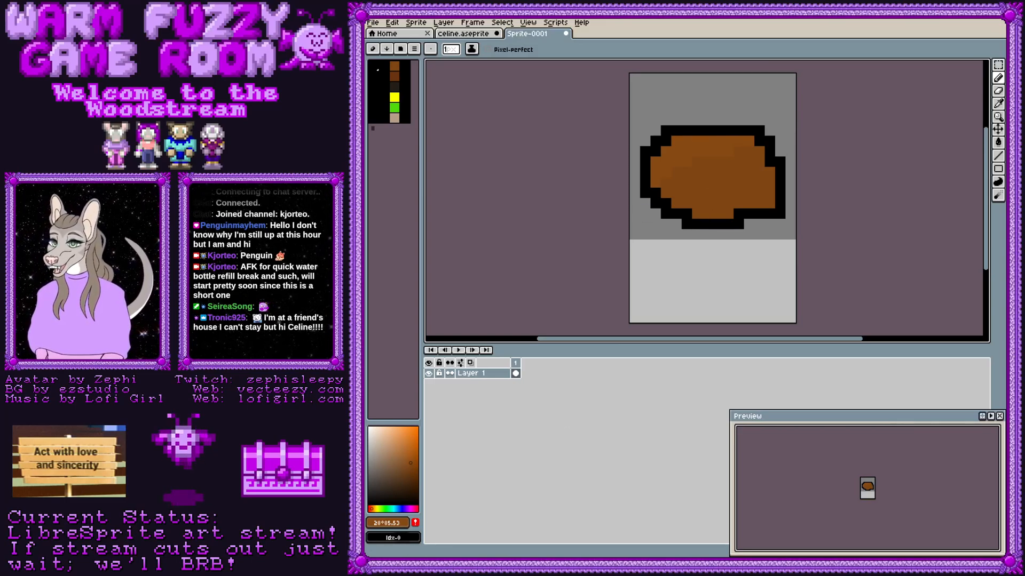
Step: Try filling the head's highlight with a brown of HSB brightness 79, and undo the fill
click(388, 523)
drag(496, 496, 546, 495)
click(998, 142)
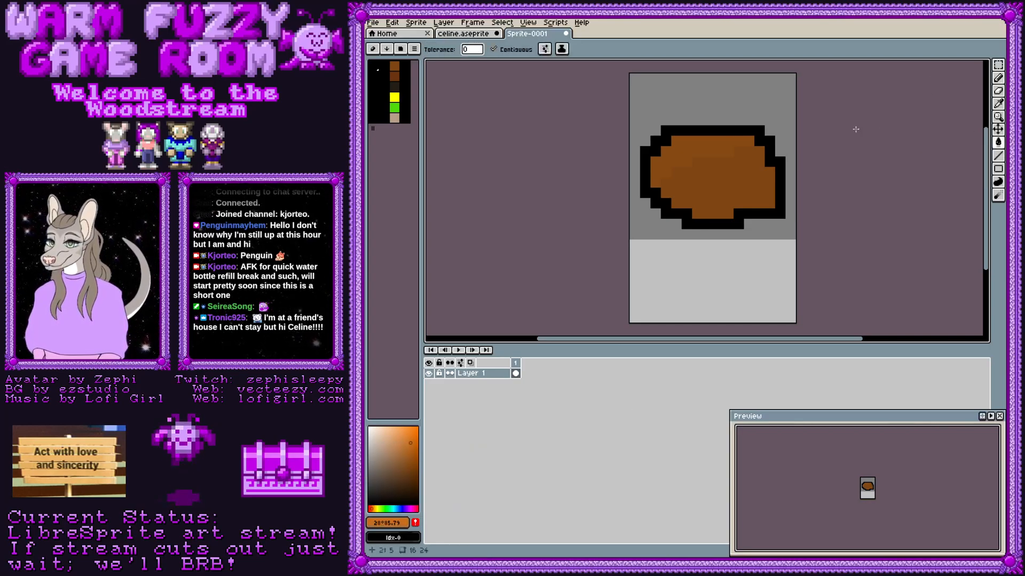
click(696, 142)
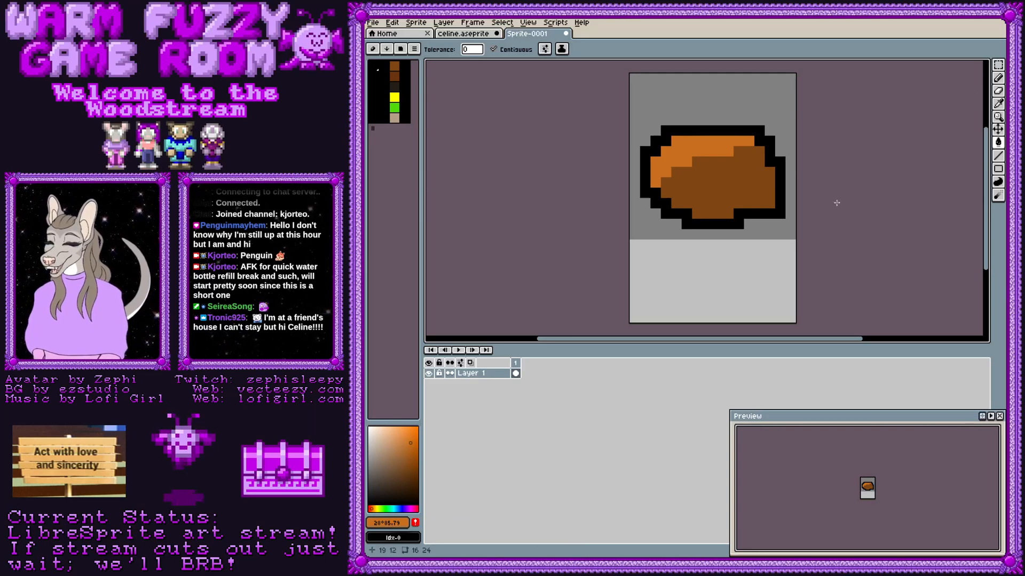
key(ctrl+z)
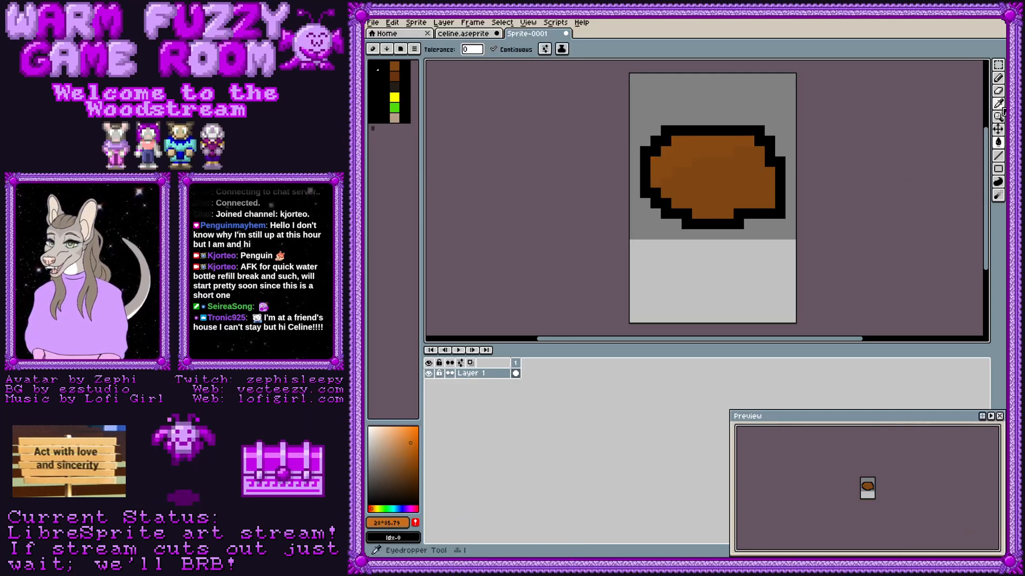
Step: Sample the head's base brown, raise its HSB brightness to 58 and fill the highlight area with it
click(998, 103)
click(692, 137)
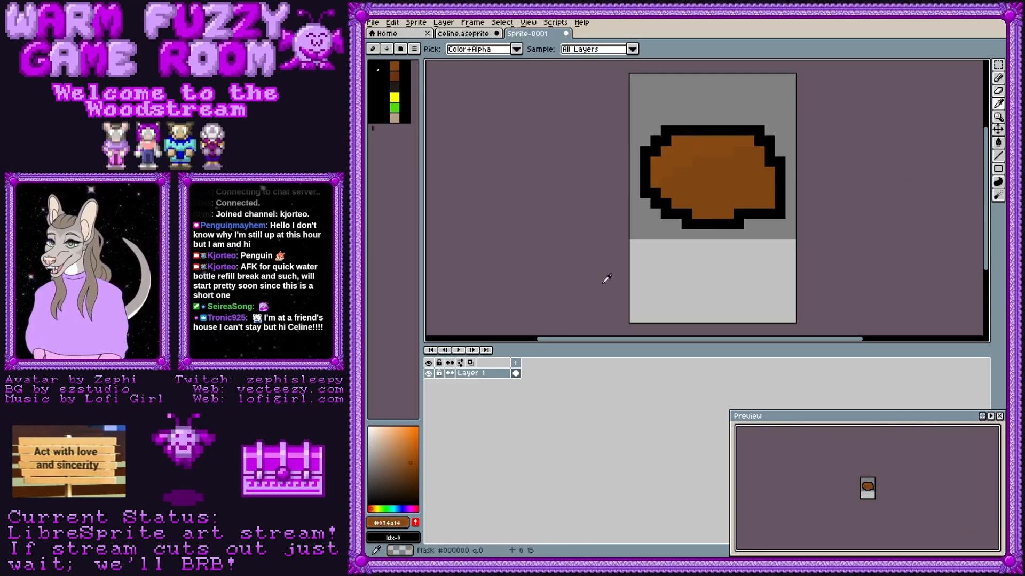
click(387, 523)
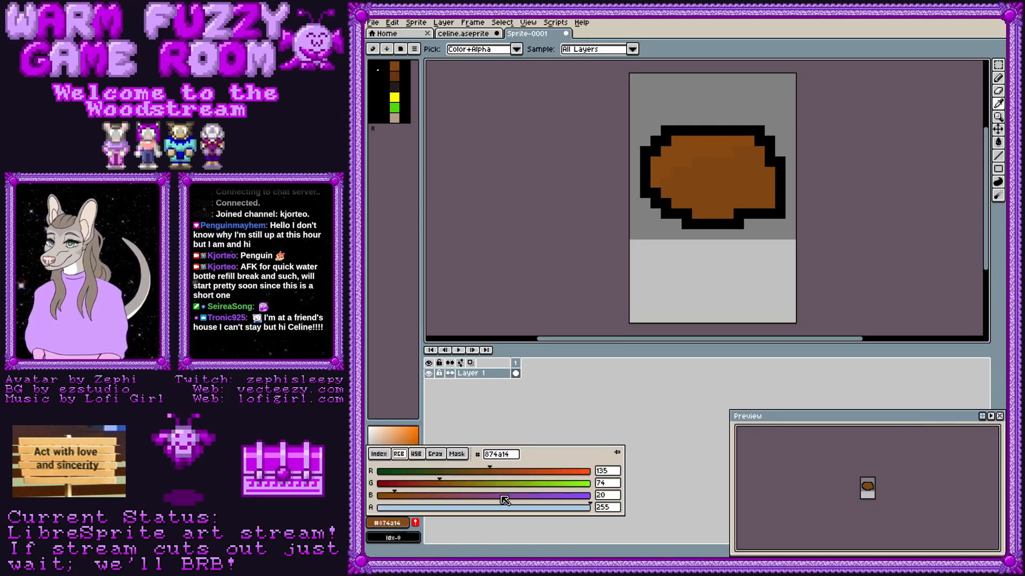
click(714, 181)
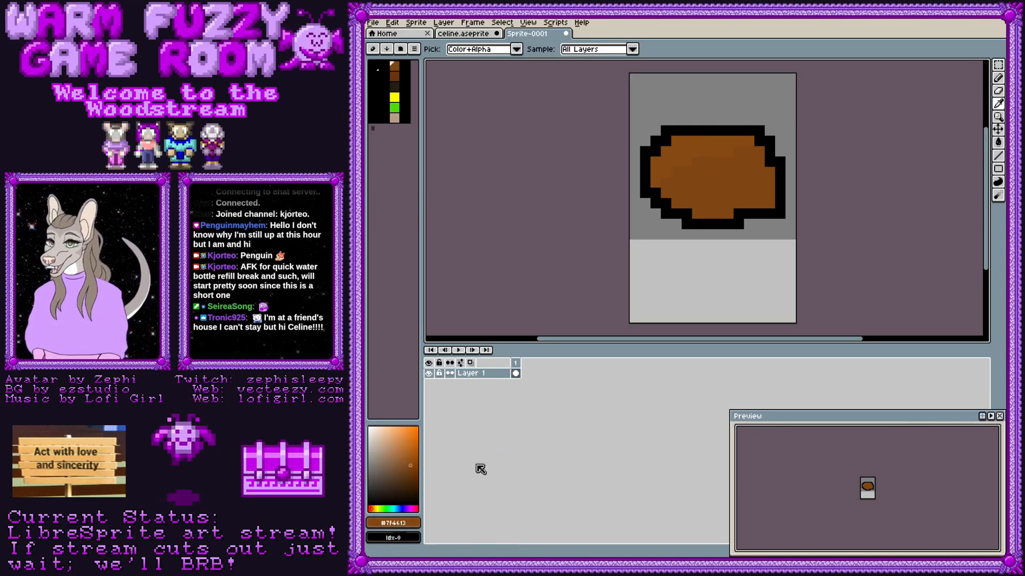
click(387, 523)
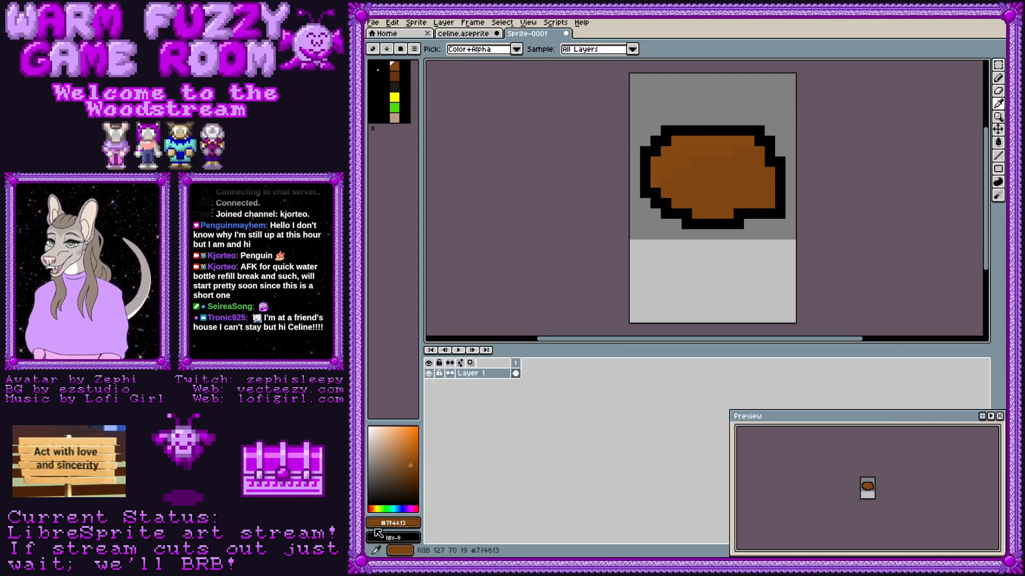
click(390, 523)
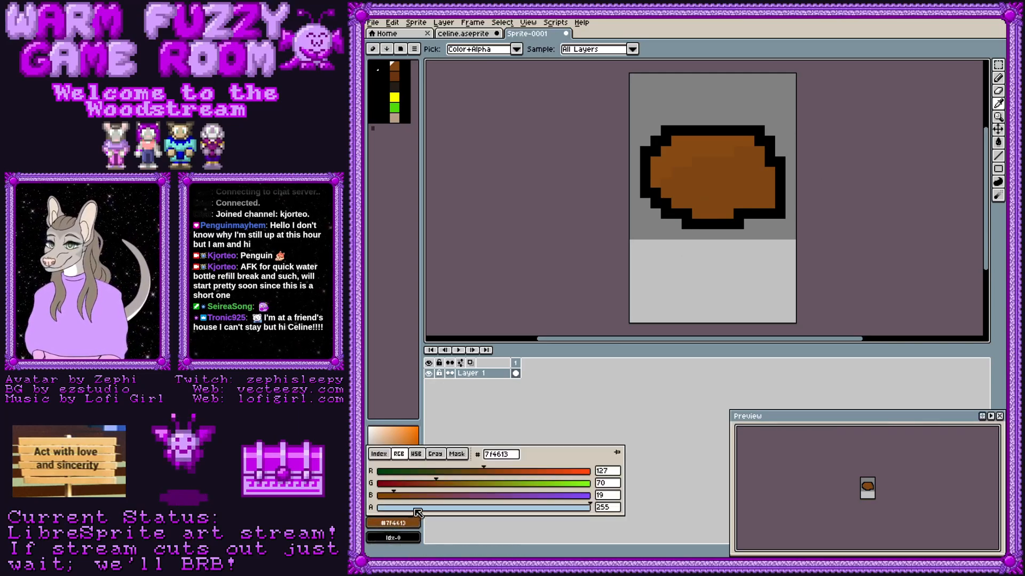
click(417, 454)
drag(487, 500, 504, 496)
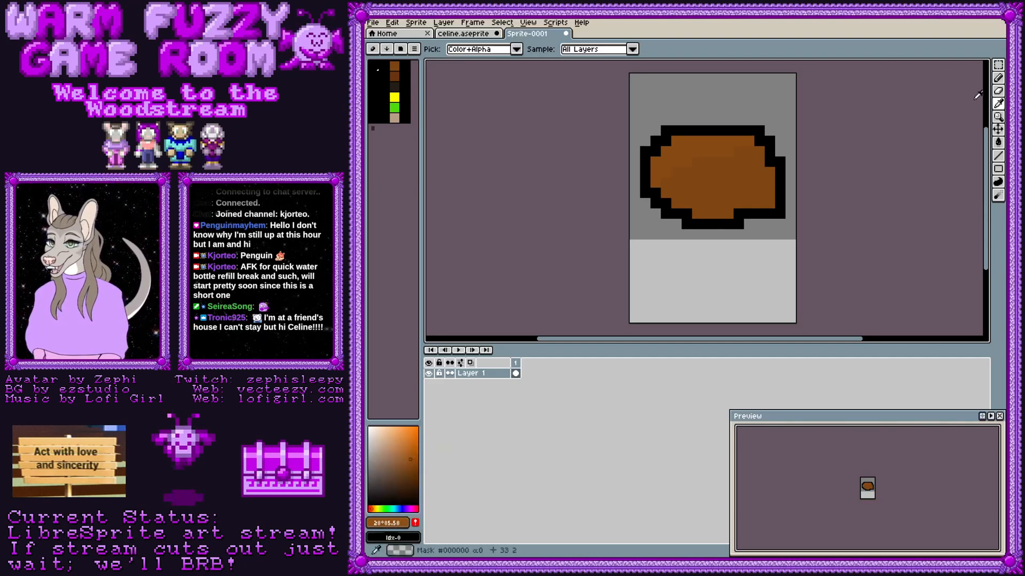
click(999, 150)
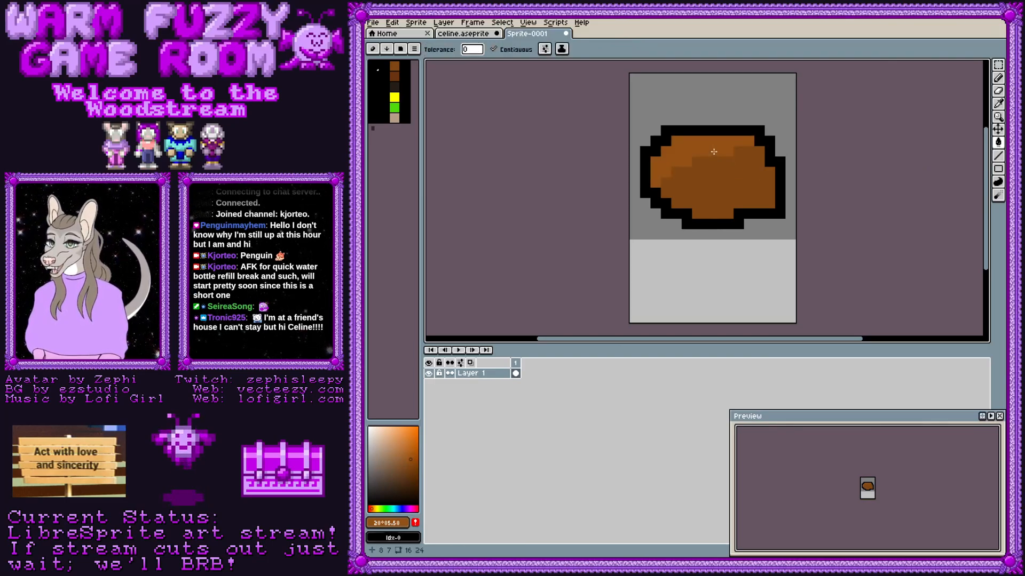
Step: Fine-tune the highlight brown to HSB brightness 55 and refill the head's highlight area with it
click(398, 530)
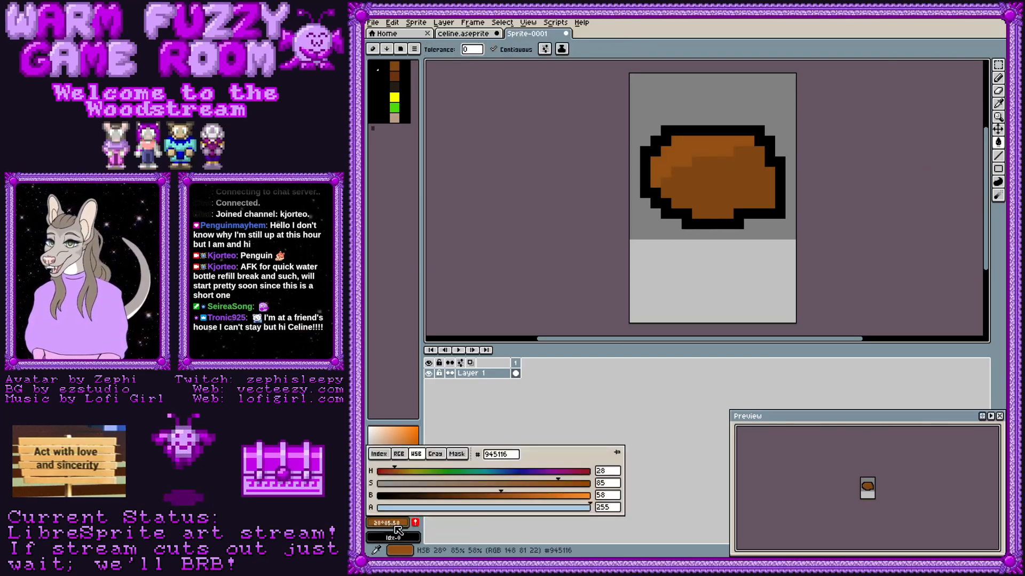
drag(504, 497, 498, 497)
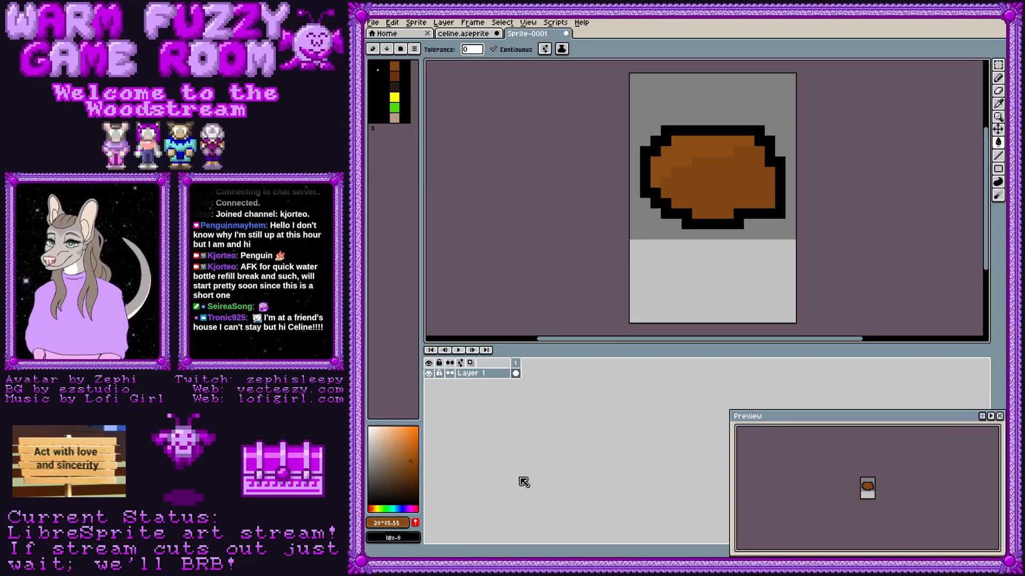
click(392, 524)
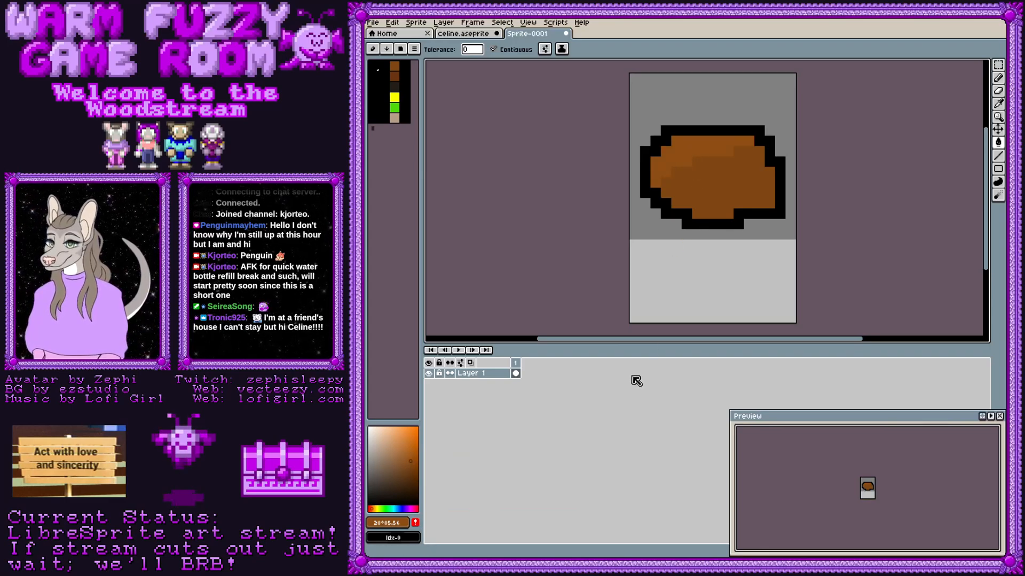
click(390, 523)
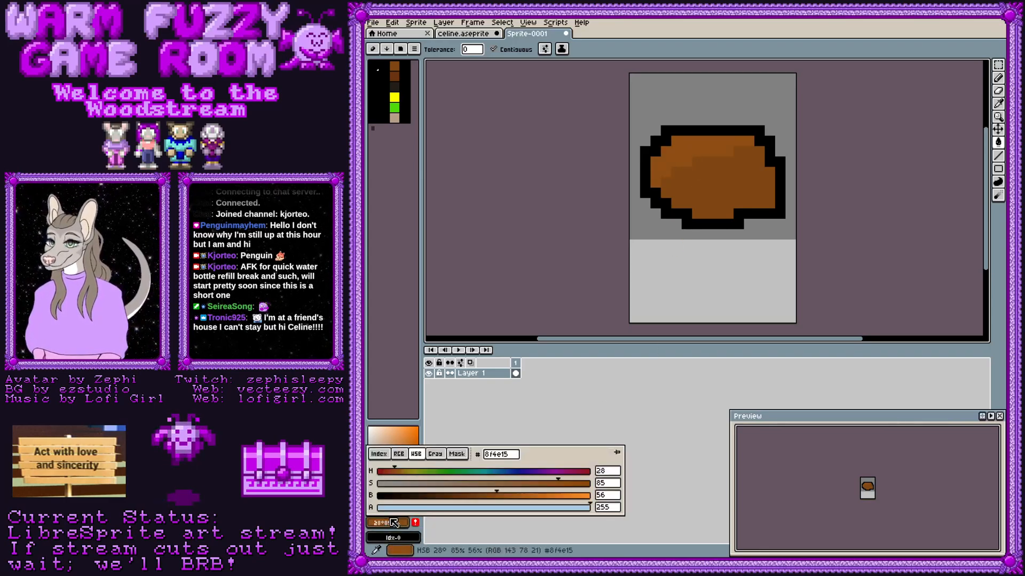
click(499, 496)
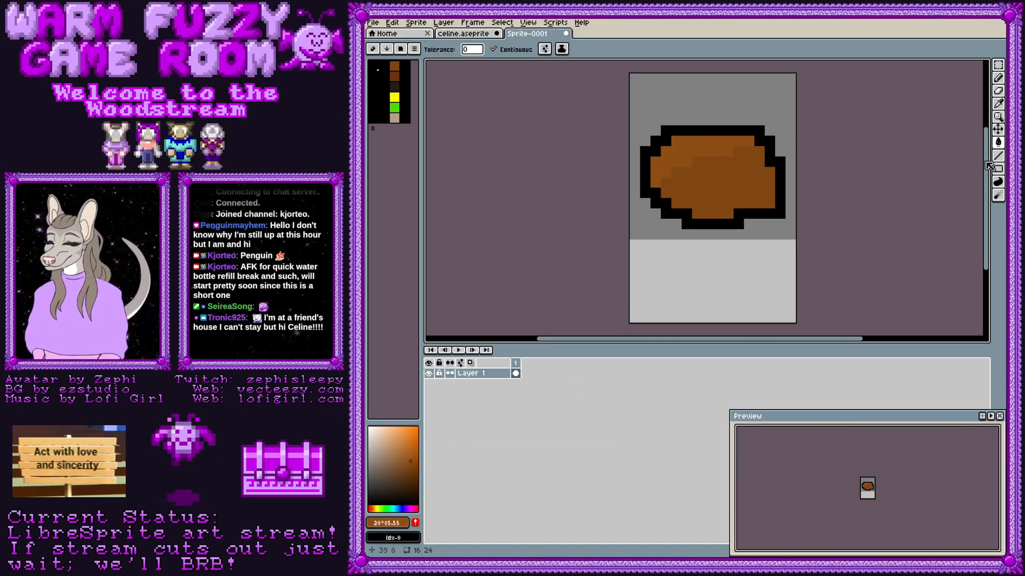
Step: Sample the head's base brown and lower its HSB brightness to 42 for pencilling a shadow
click(998, 104)
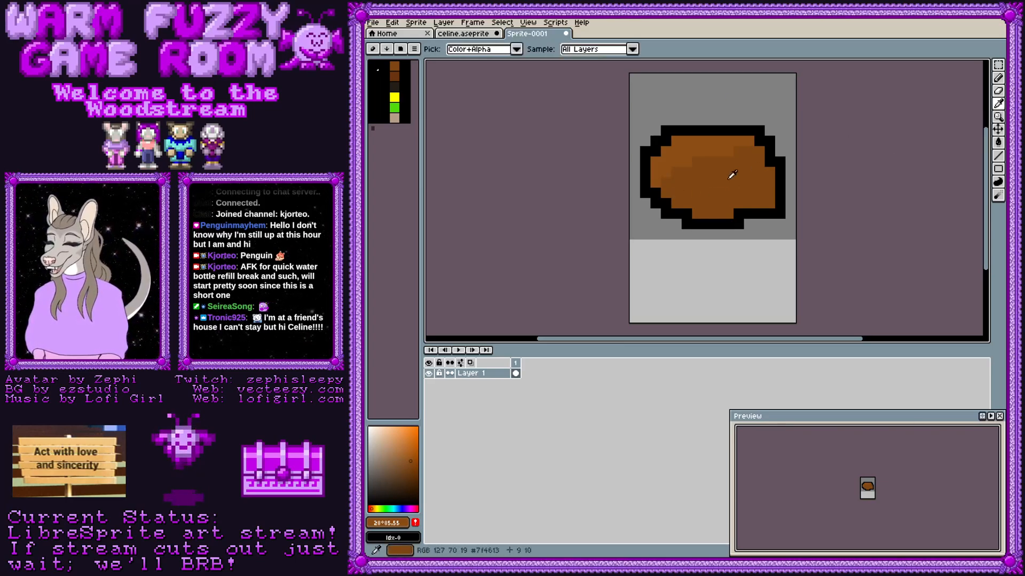
click(704, 186)
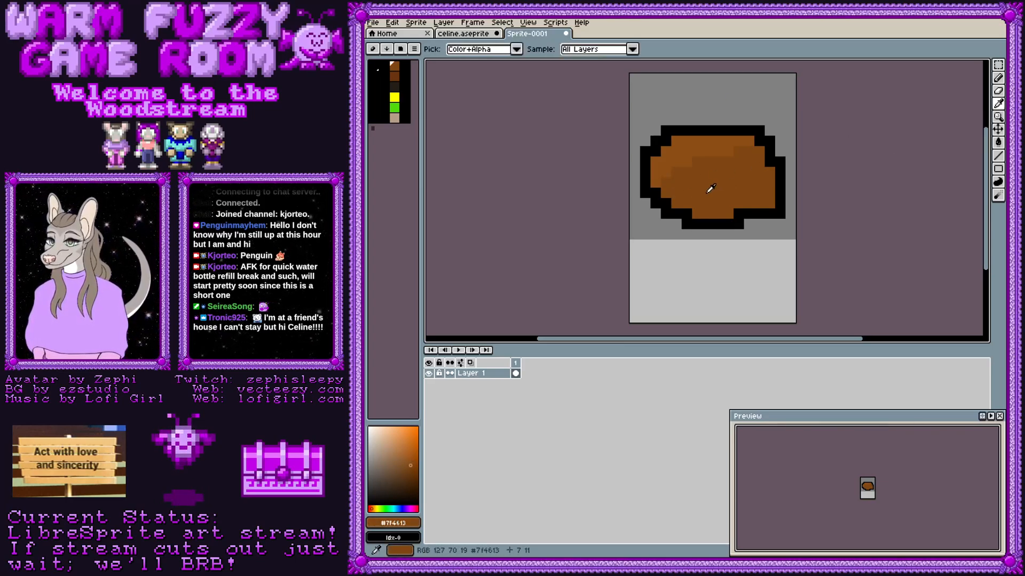
click(396, 526)
click(416, 455)
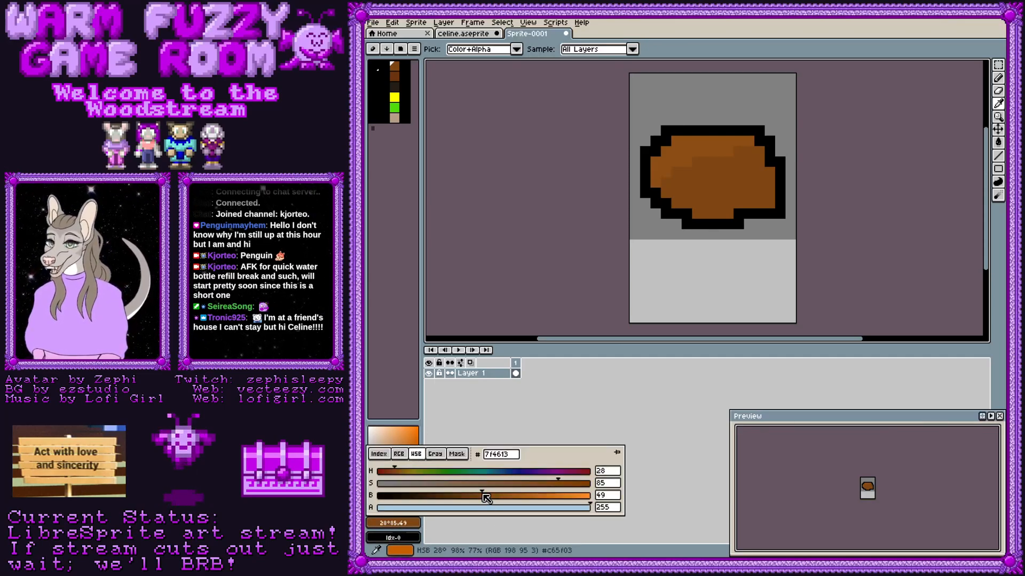
drag(484, 495, 472, 507)
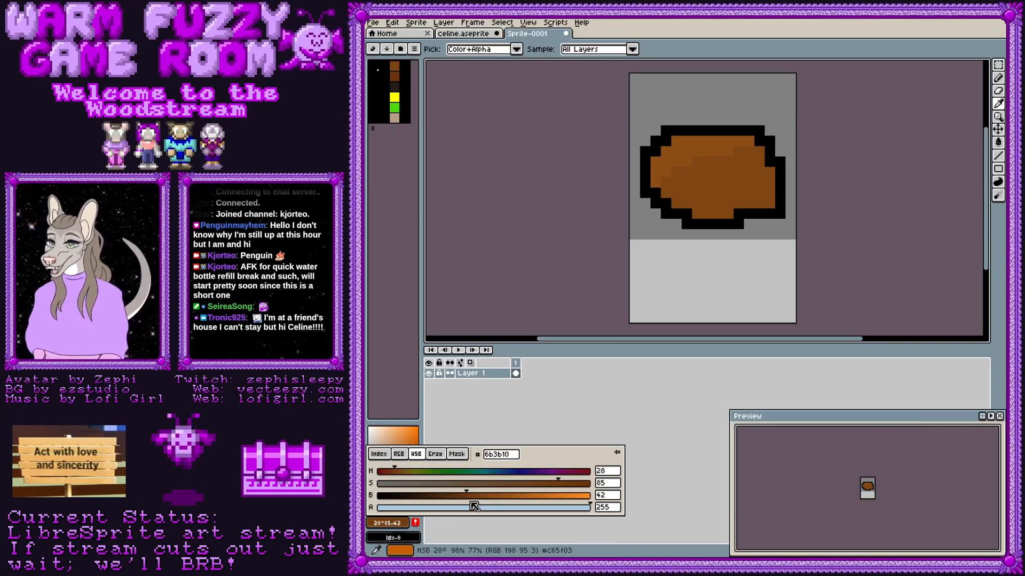
click(998, 78)
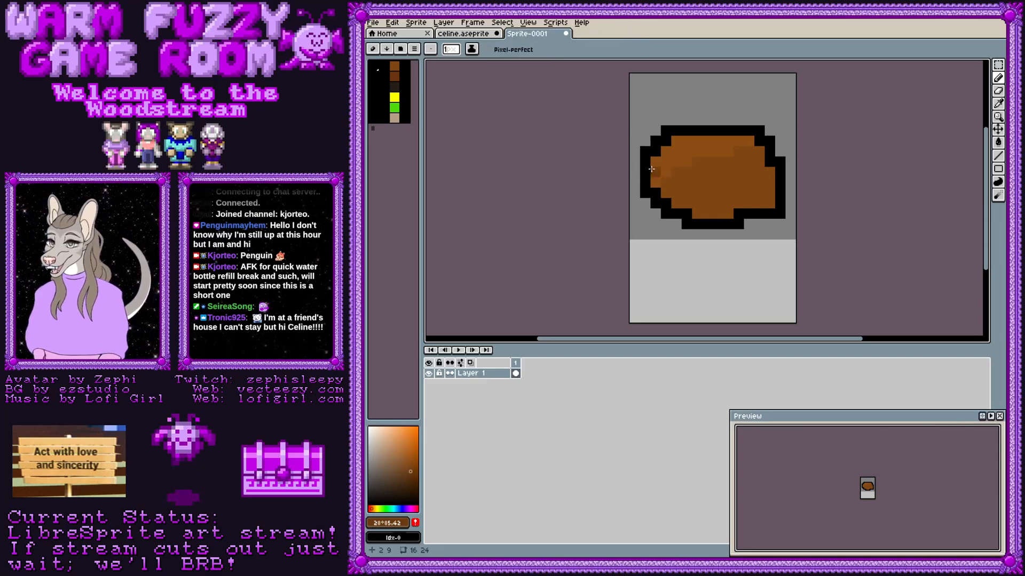
Step: Pencil a stepped shadow along the head's lower right inside the outline, undoing and redrawing the strokes until the shape fits
mouse_move(698, 213)
mouse_down()
mouse_move(771, 202)
mouse_move(771, 180)
mouse_up()
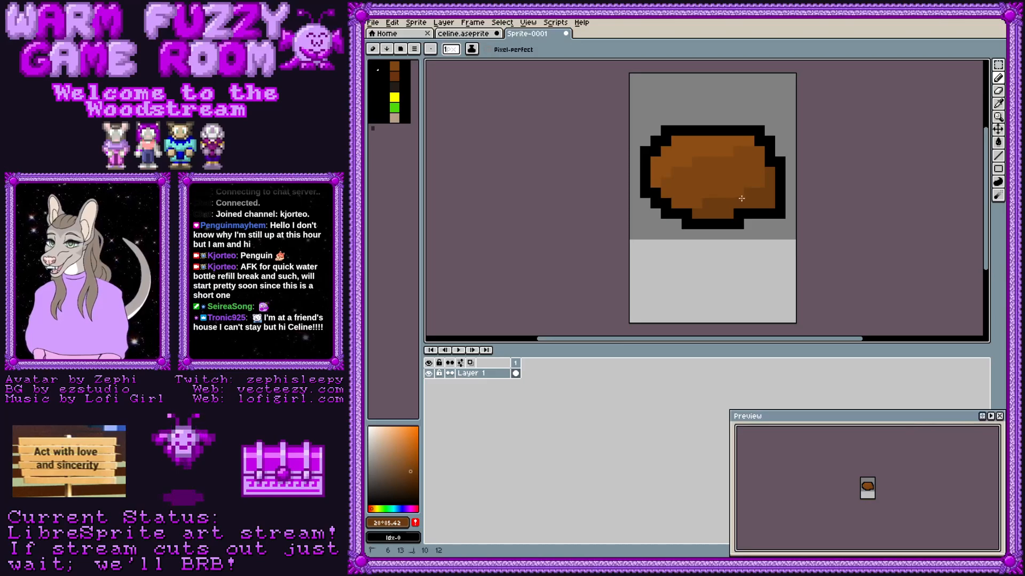
click(791, 185)
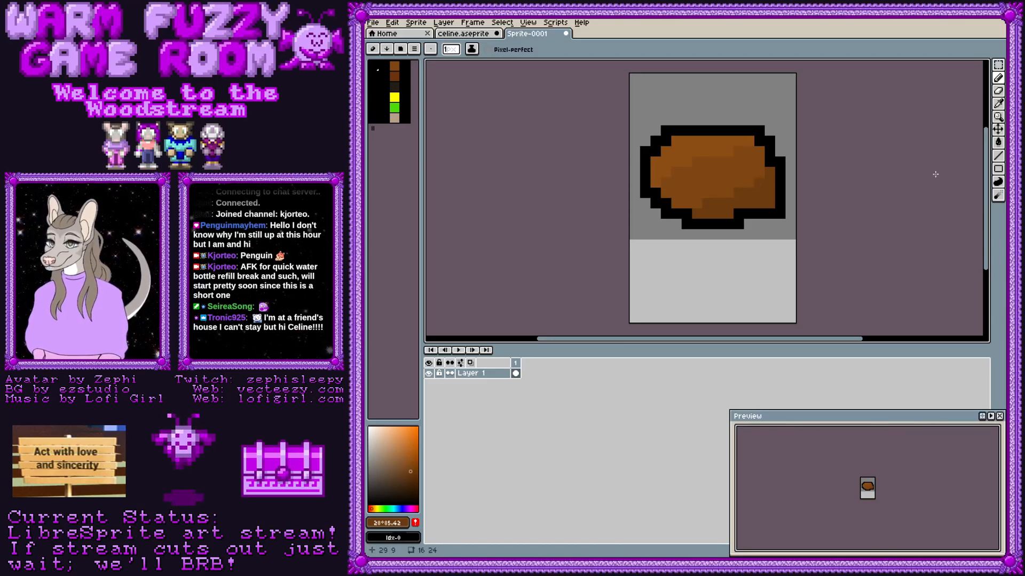
key(ctrl+z)
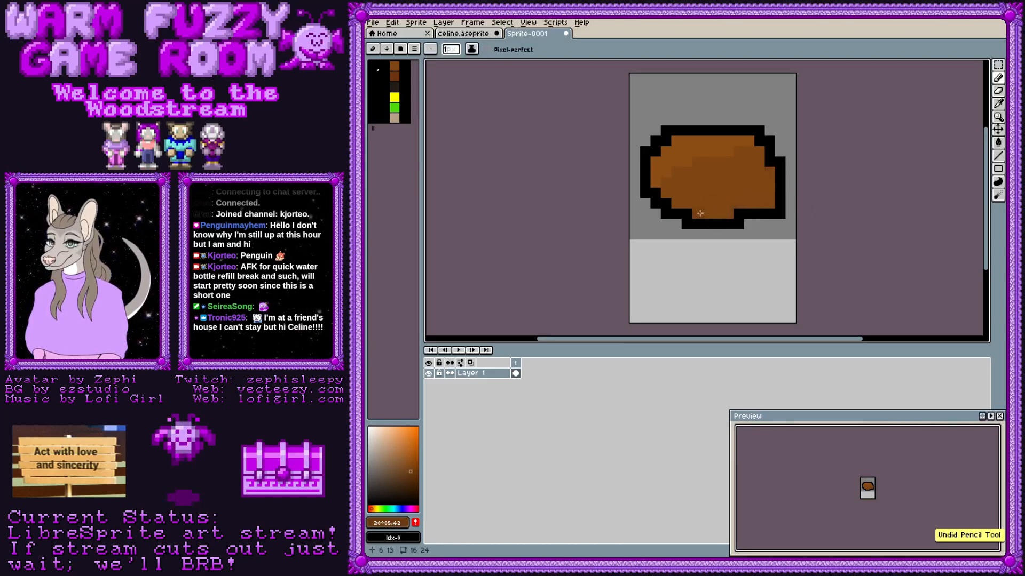
drag(733, 201, 773, 196)
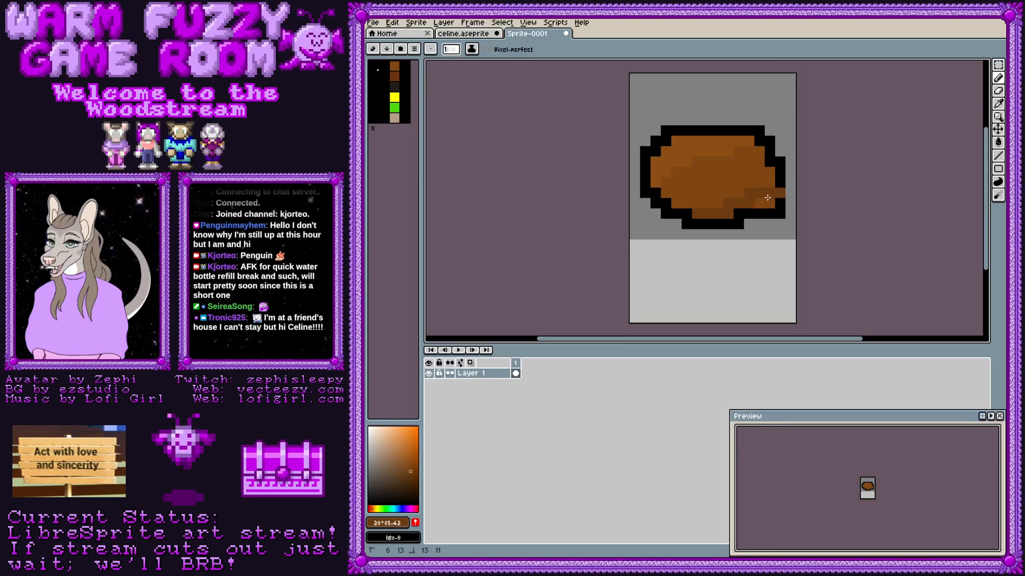
key(ctrl+z)
drag(697, 212, 770, 191)
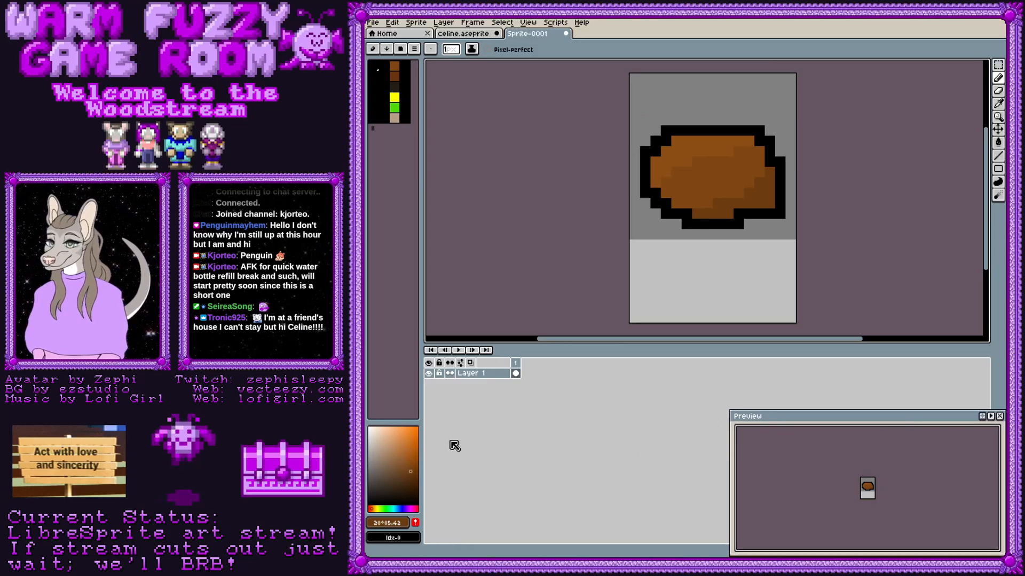
Step: Raise the shadow brown's HSB brightness to 44, refill the head's shadow area with it and enlarge the sprite in the preview
click(389, 523)
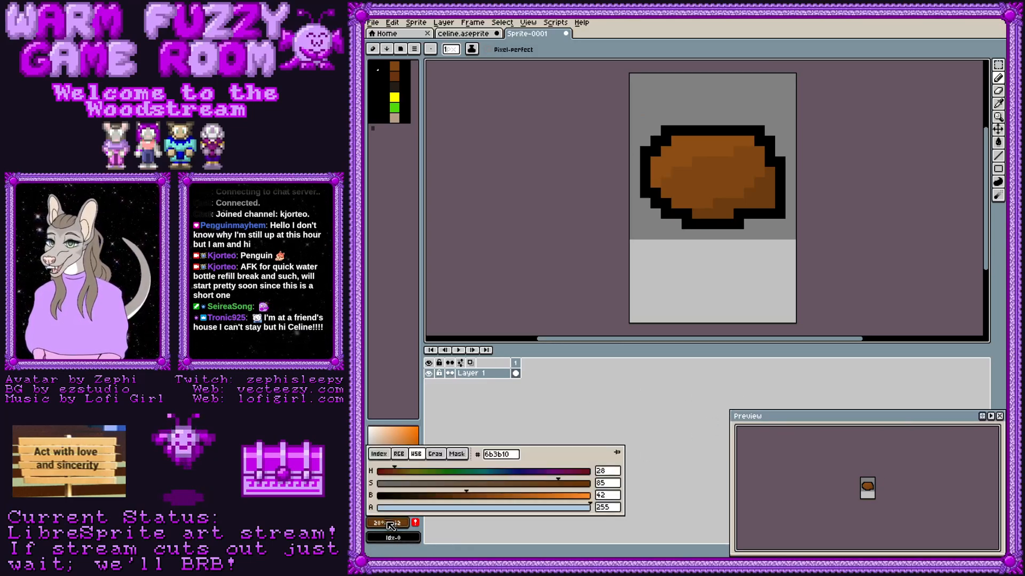
click(414, 456)
click(414, 453)
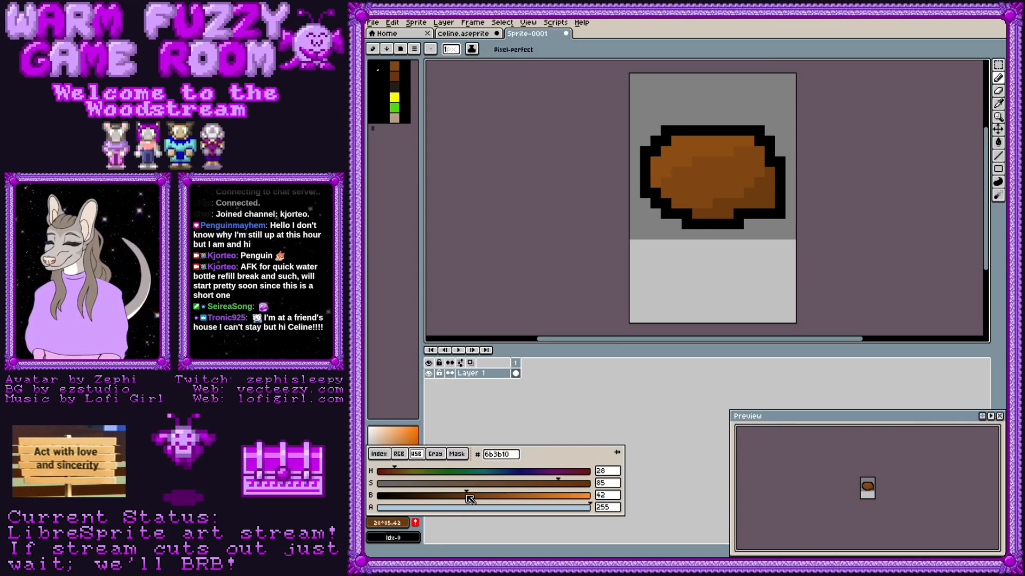
drag(468, 496, 466, 497)
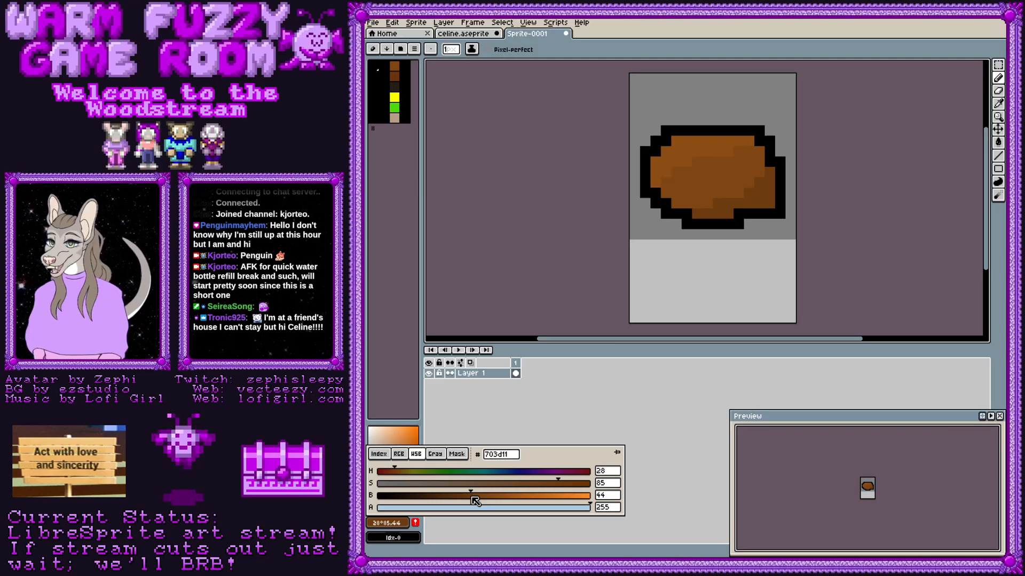
click(998, 142)
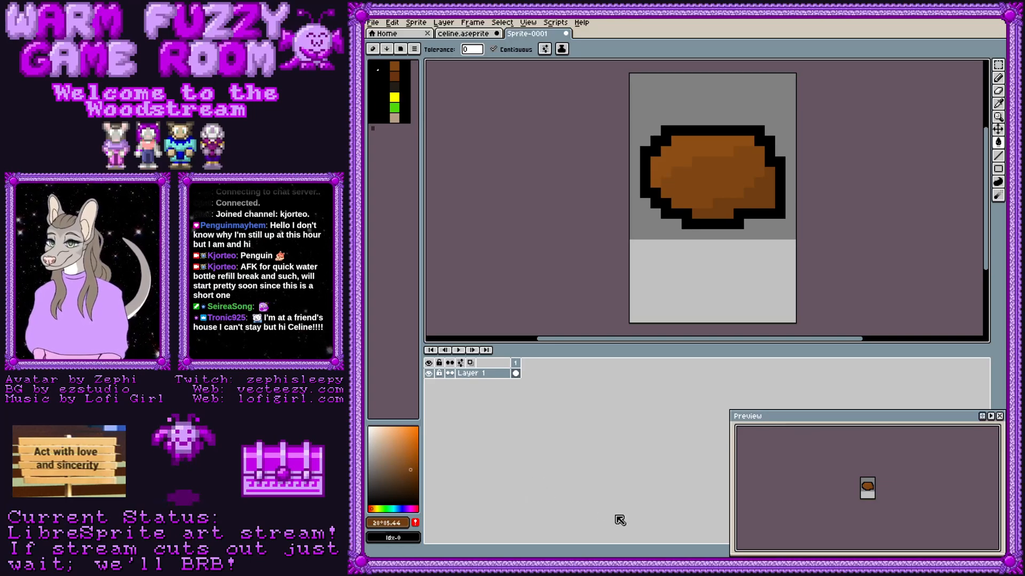
scroll(920, 485, up, 1)
drag(863, 474, 938, 457)
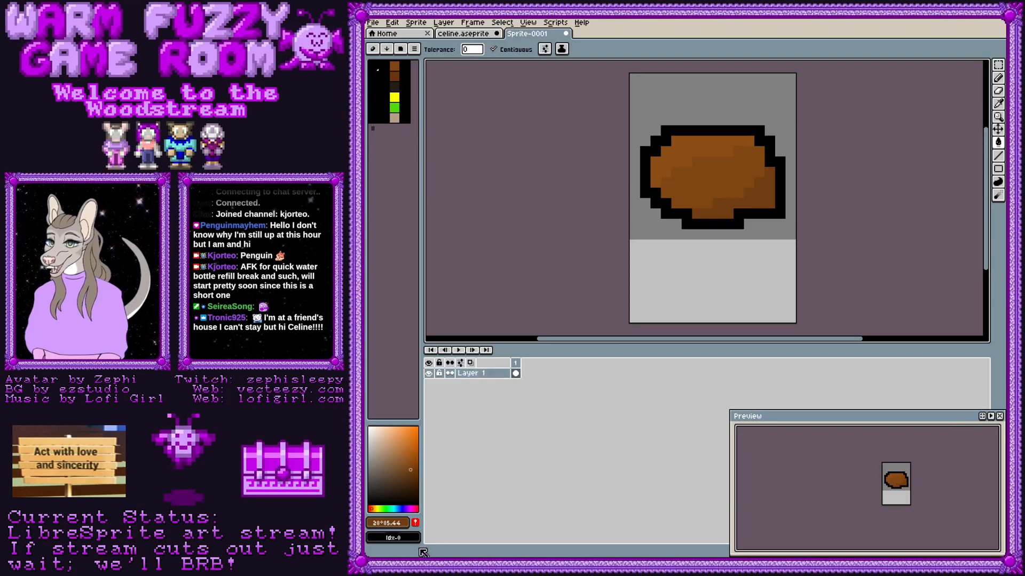
Step: Try the shadow brown at HSB brightness 43, and return it to 44
click(388, 523)
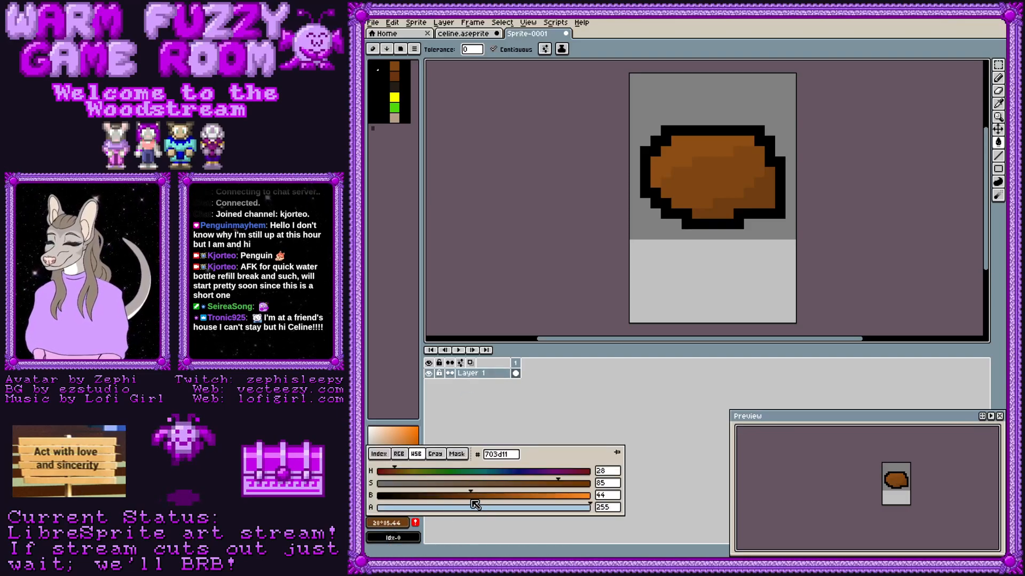
scroll(474, 500, down, 1)
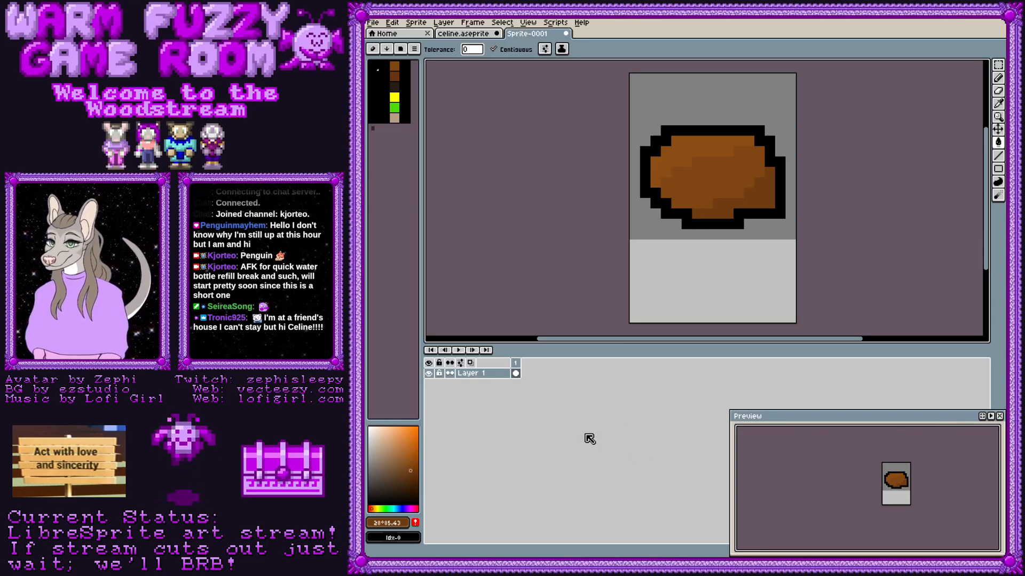
click(395, 523)
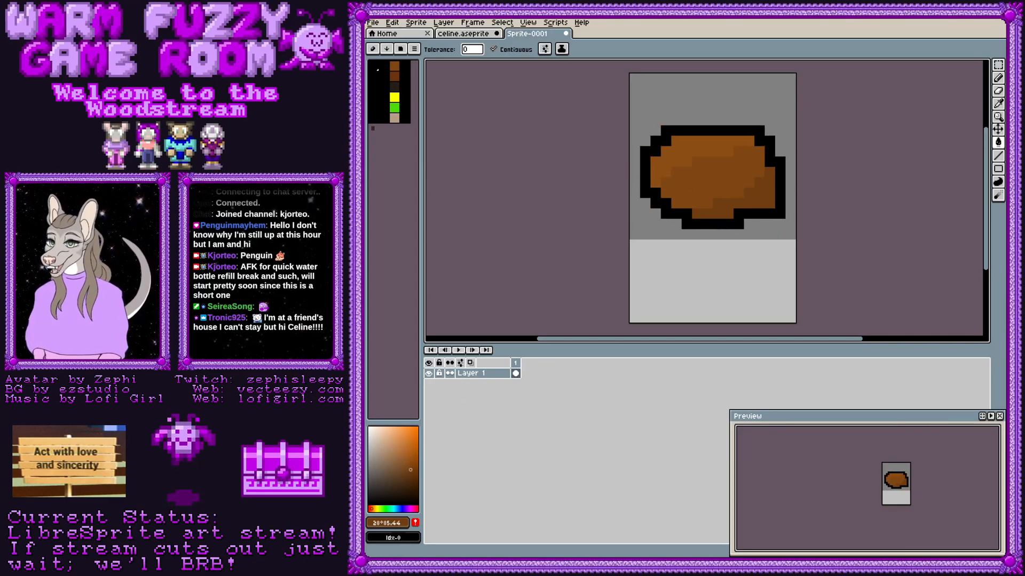
Step: Sample the head's base brown, lower its HSB brightness to 32 and fill the head's black outline with it
click(998, 103)
click(712, 178)
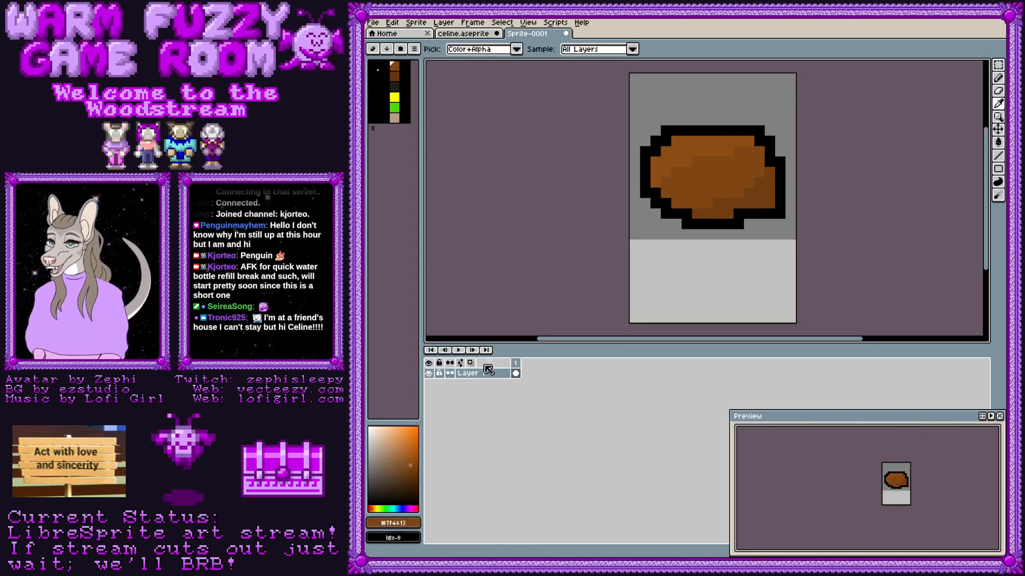
click(393, 523)
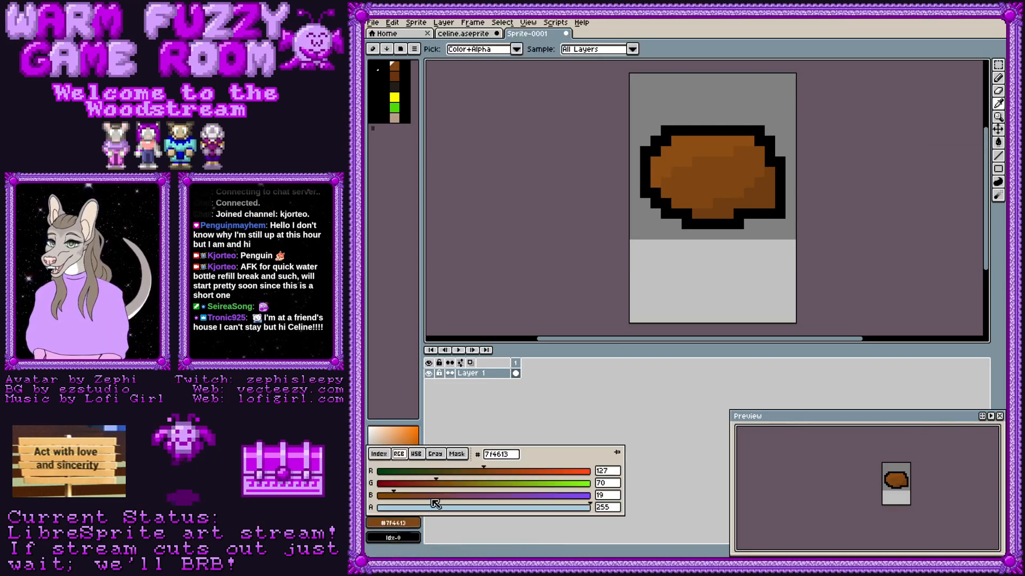
click(416, 454)
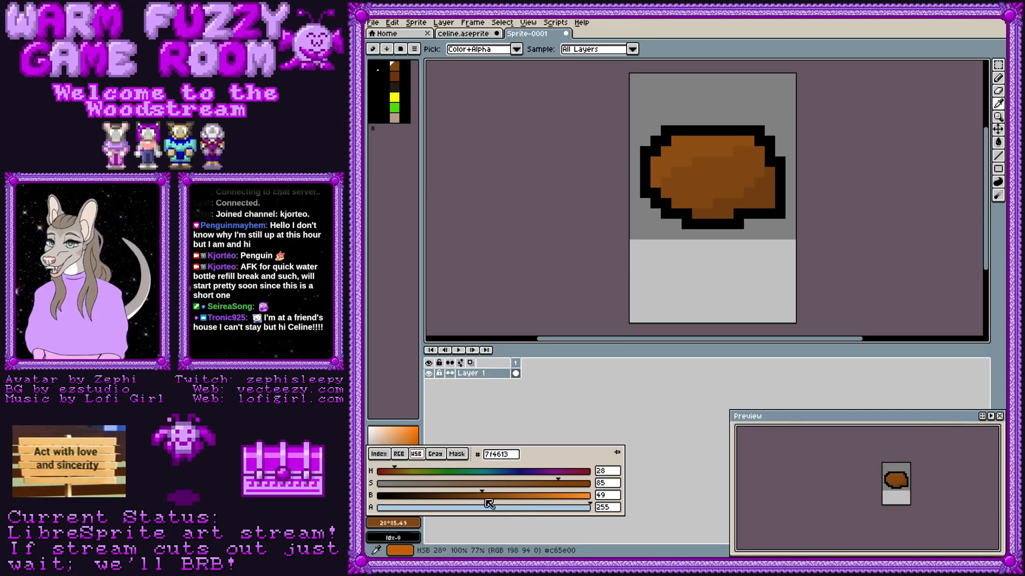
drag(486, 499, 450, 497)
click(997, 142)
click(780, 160)
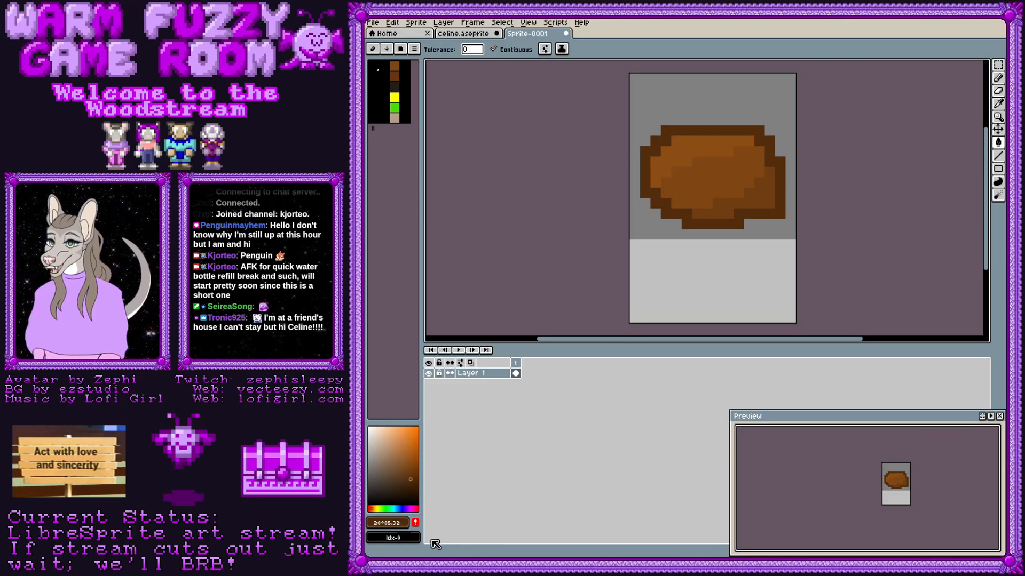
Step: Try refilling the head's outline with the brown at HSB brightness 13 and at 41
click(403, 526)
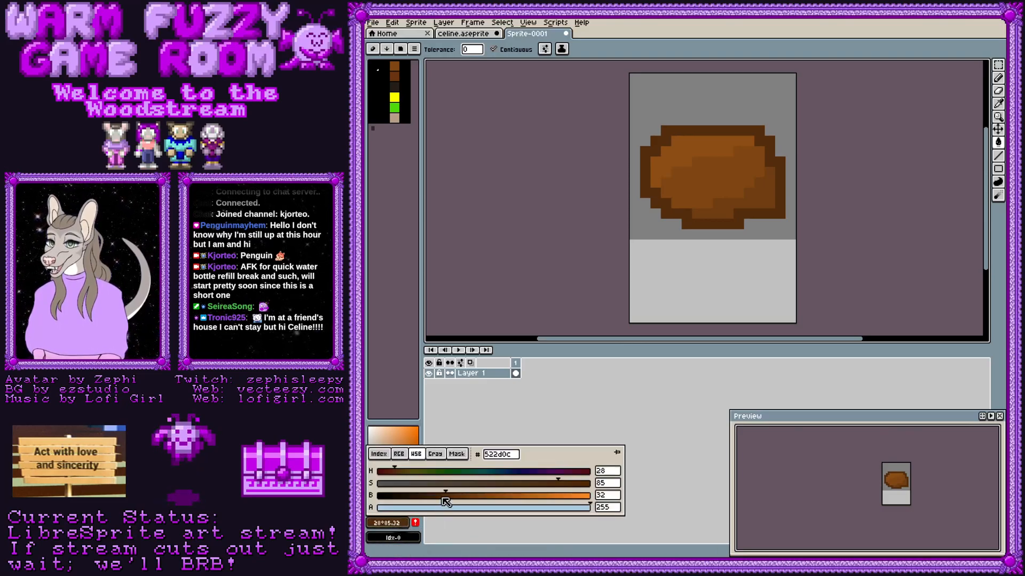
scroll(449, 504, down, 2)
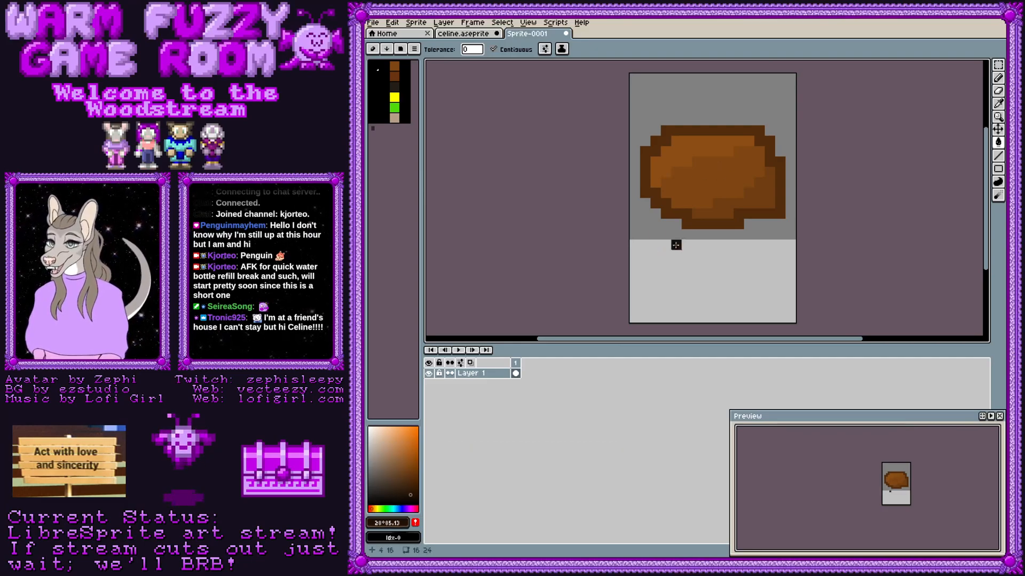
click(694, 225)
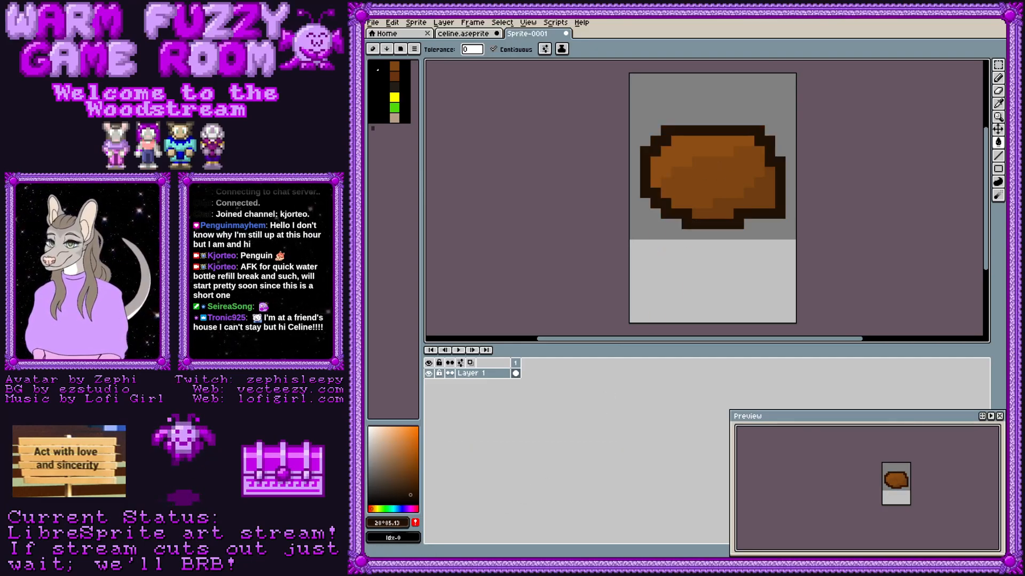
click(388, 523)
click(464, 497)
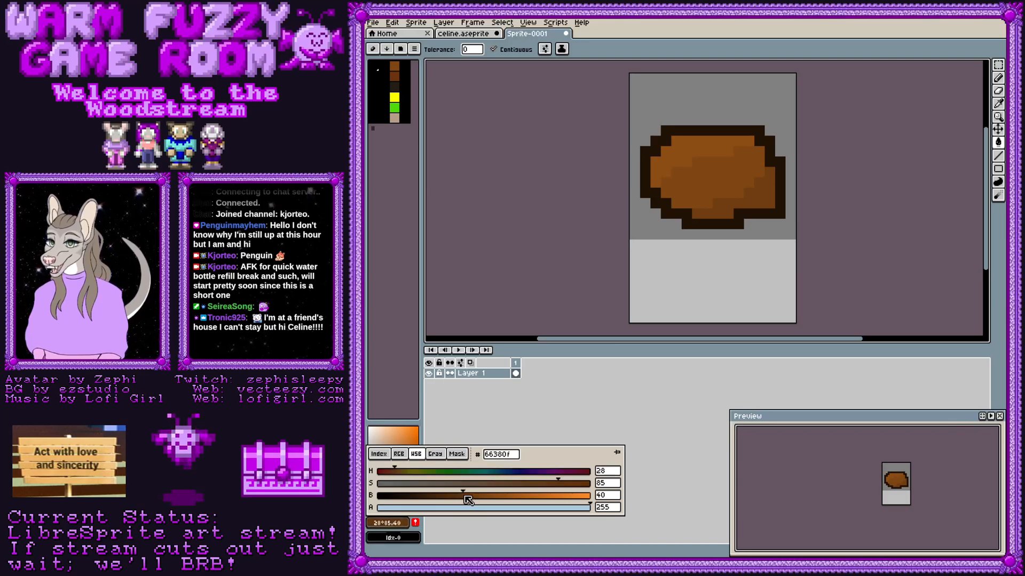
click(761, 212)
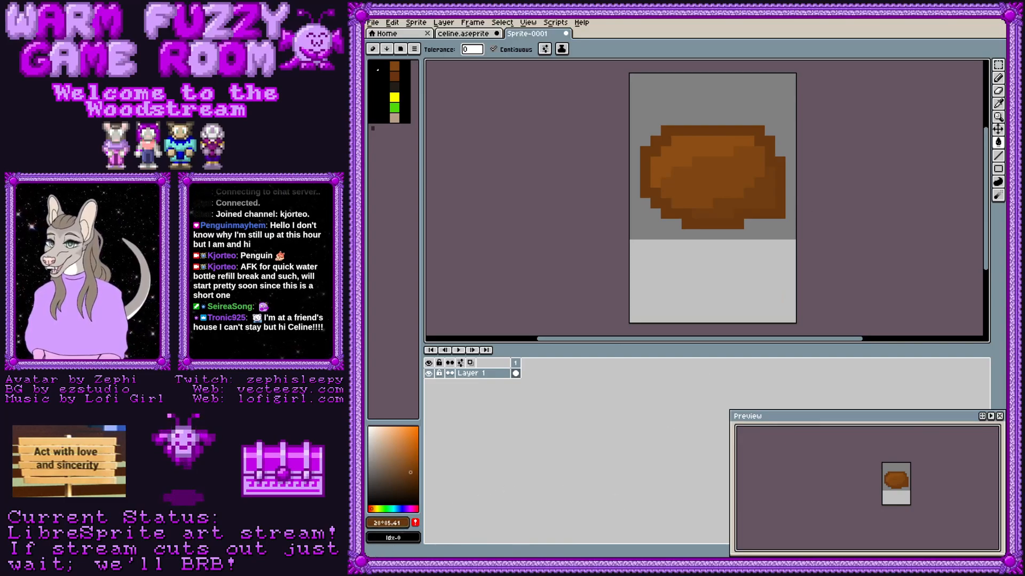
Step: Try the brown for the head's outline at HSB brightness 27, 31 and 33
click(399, 525)
drag(460, 498, 447, 505)
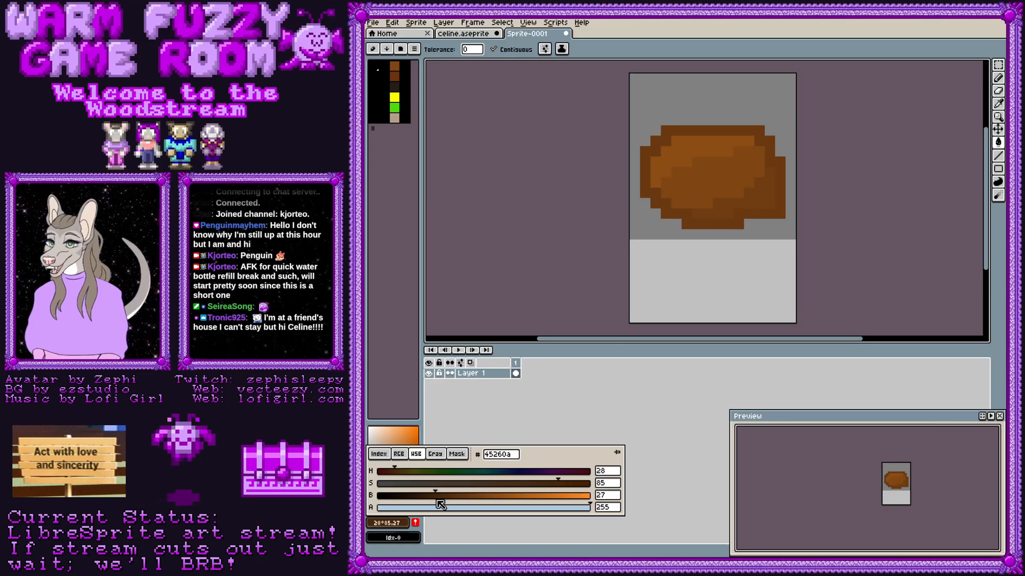
click(754, 214)
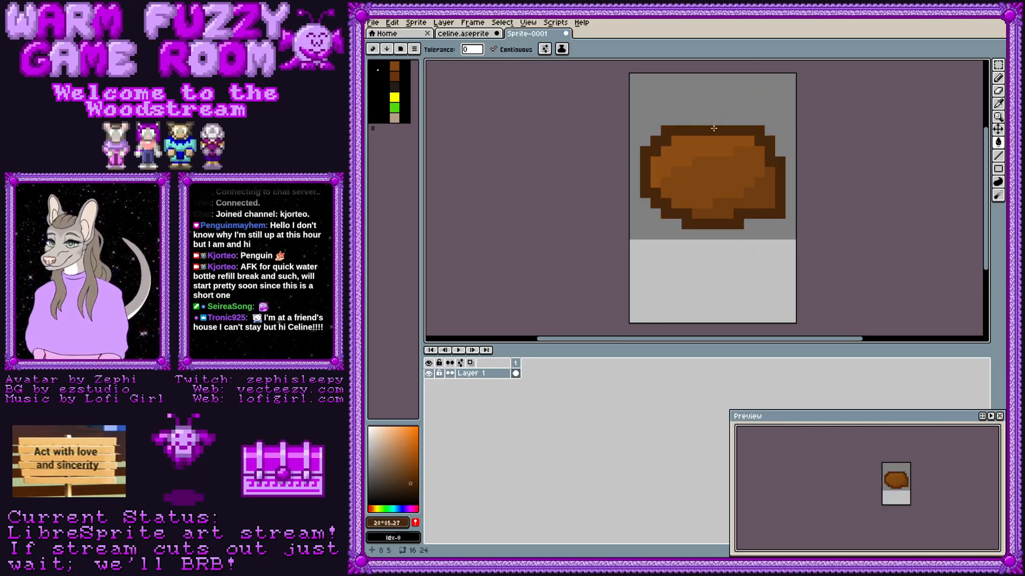
click(386, 523)
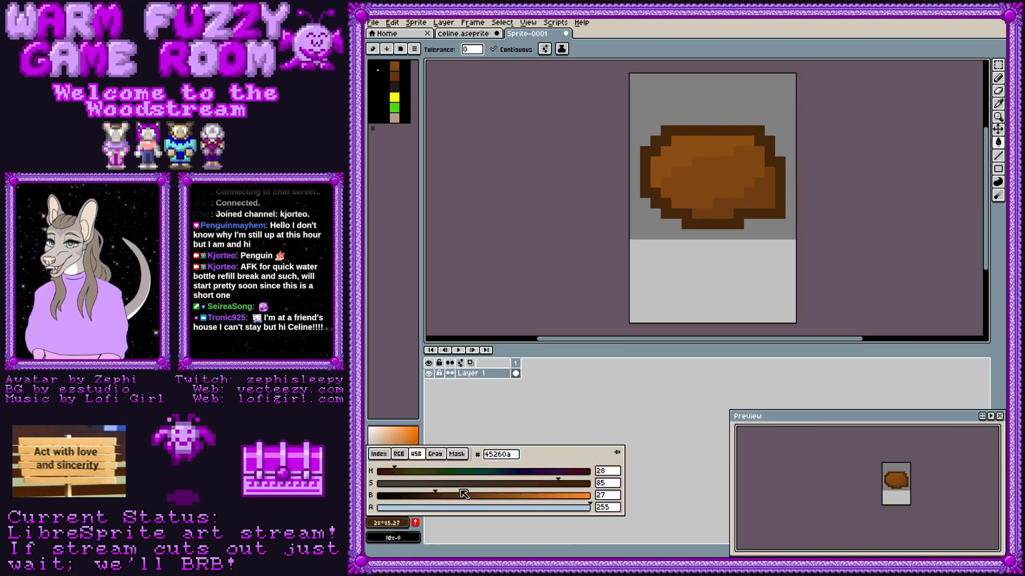
drag(440, 502, 444, 502)
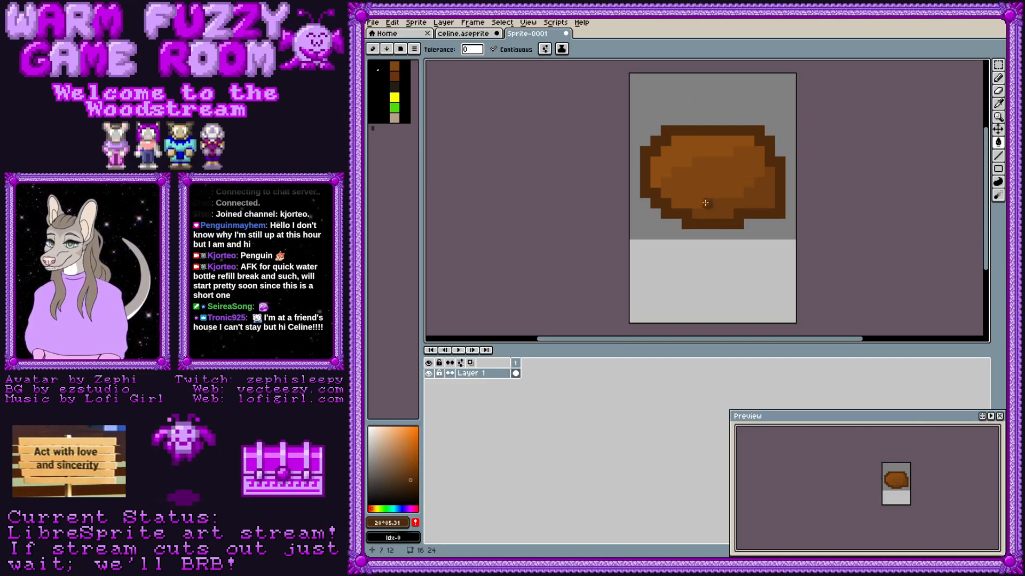
click(382, 525)
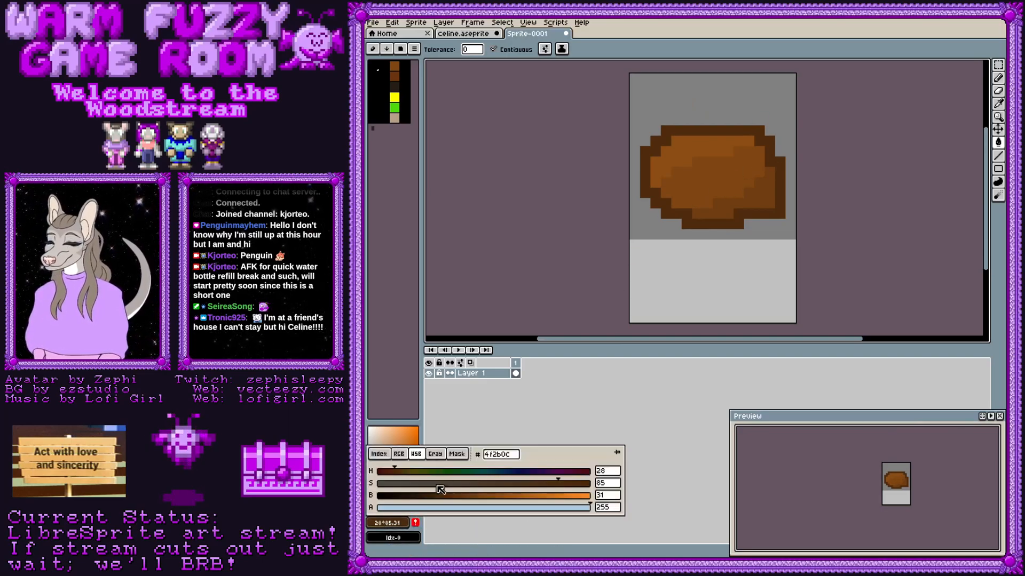
click(450, 496)
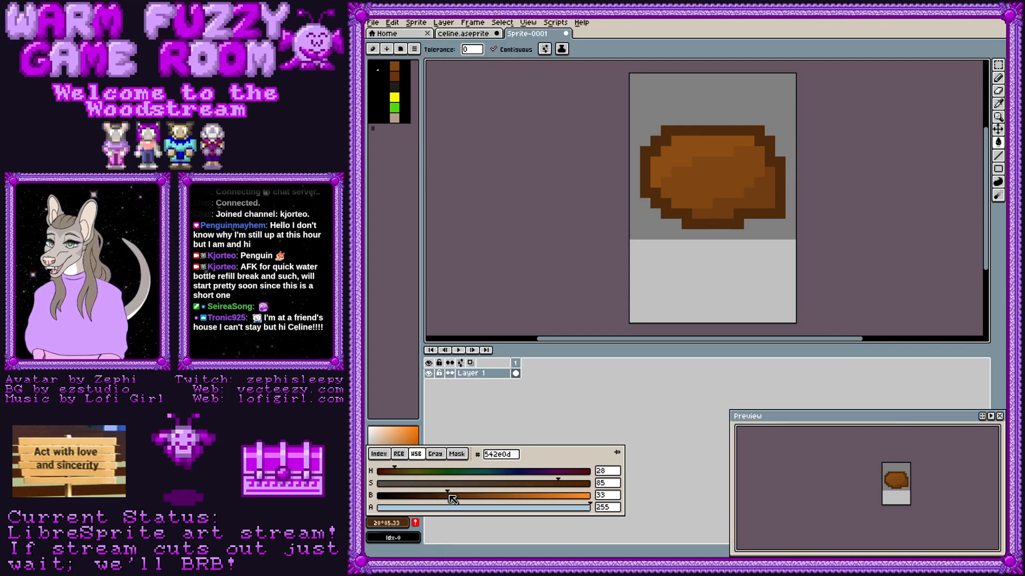
Step: Set the outline brown's HSB brightness to 32 and refill the head's outline with it
click(386, 523)
click(448, 497)
click(450, 496)
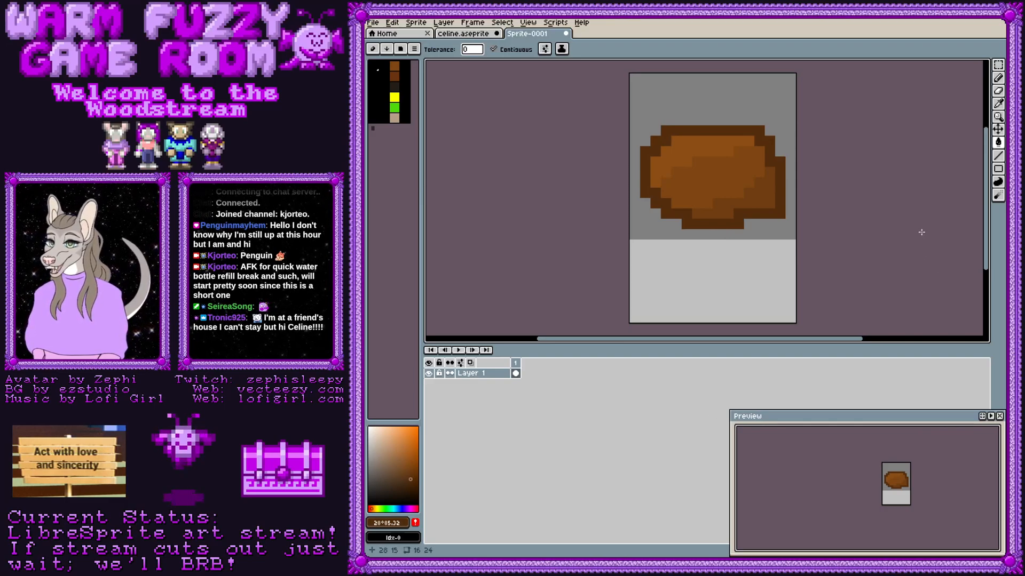
click(793, 215)
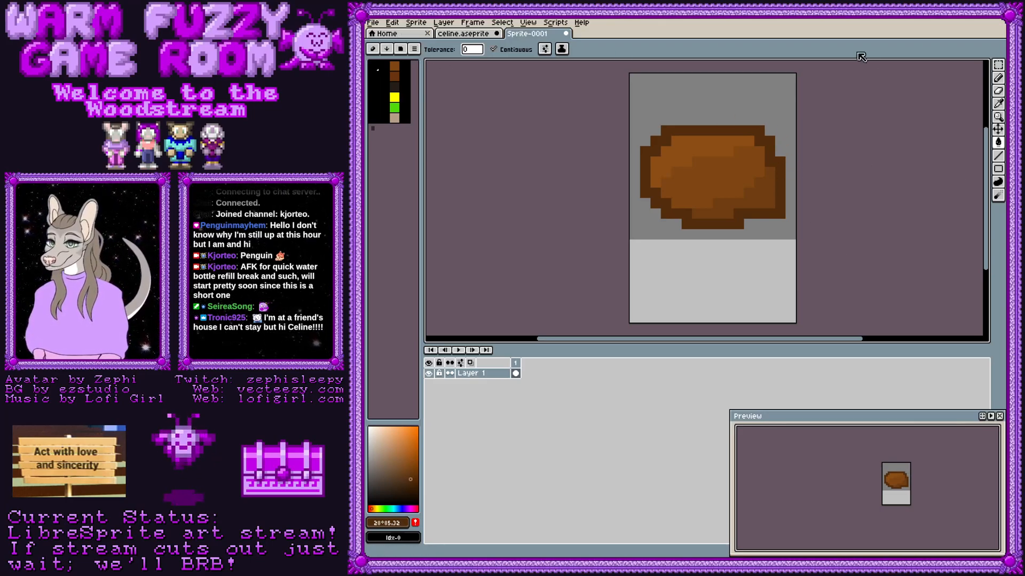
Step: Sample the head's outline brown and set palette entry 0 to hex 522d0c
click(997, 104)
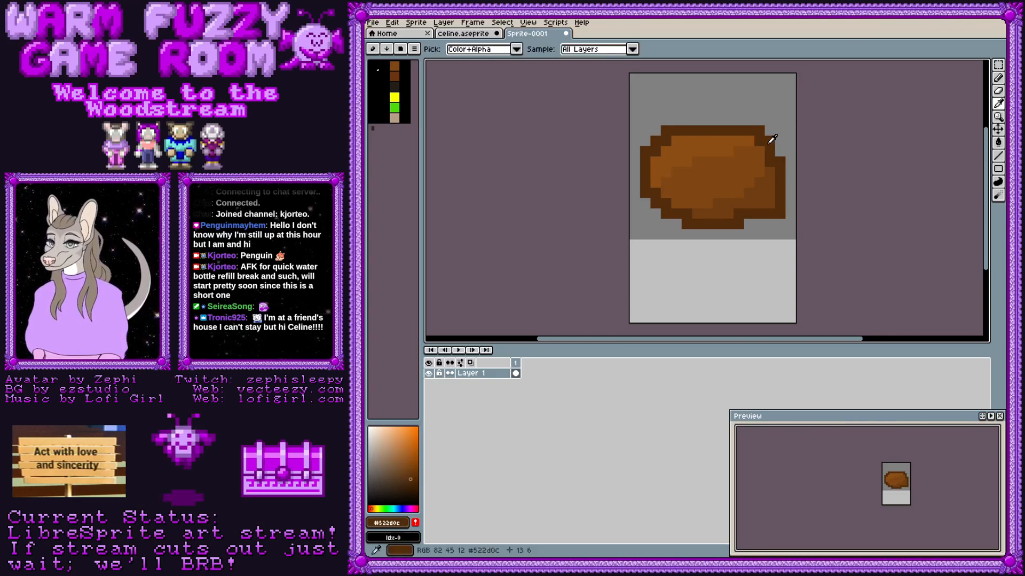
click(414, 48)
click(425, 63)
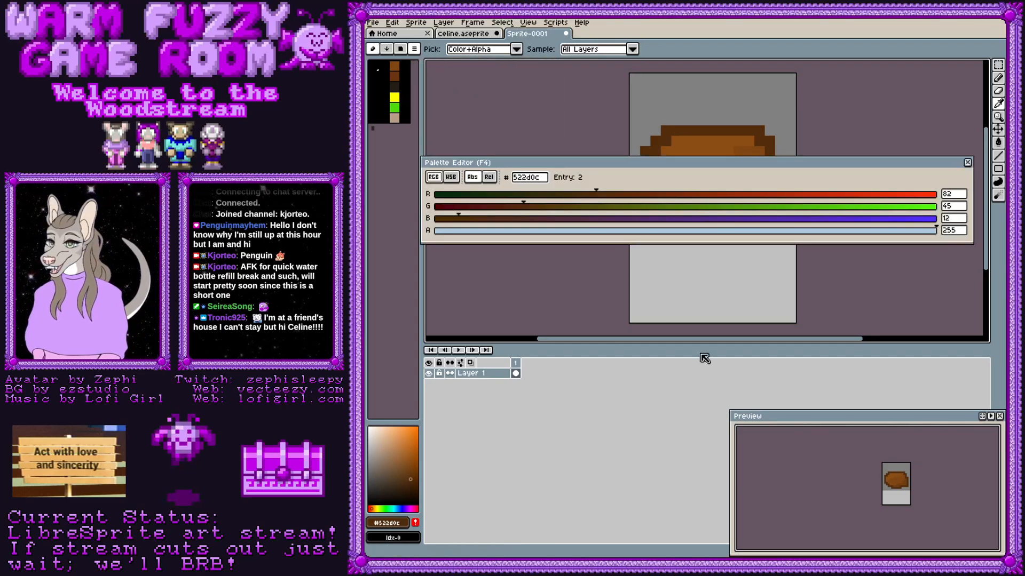
drag(635, 165, 632, 252)
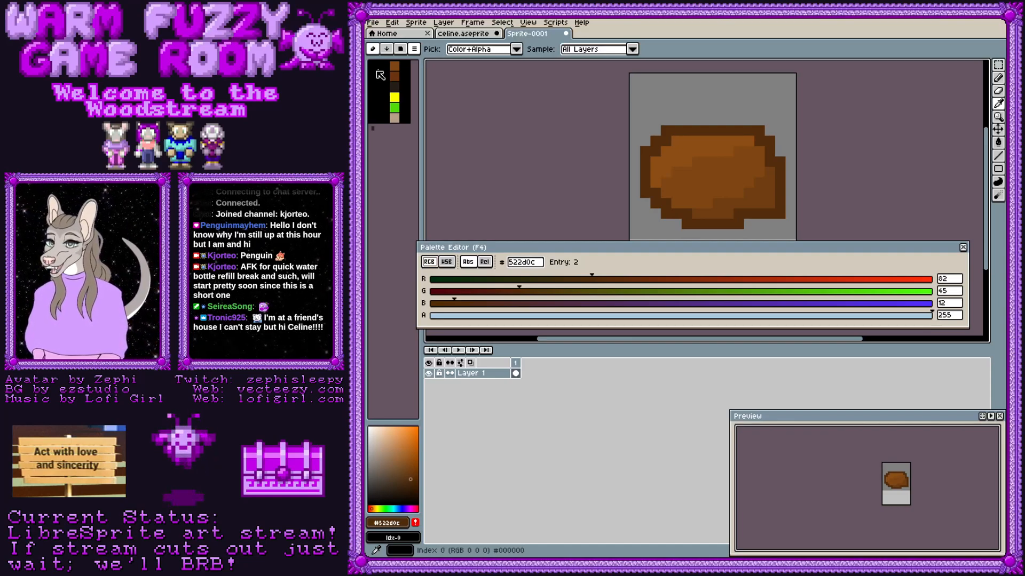
click(374, 65)
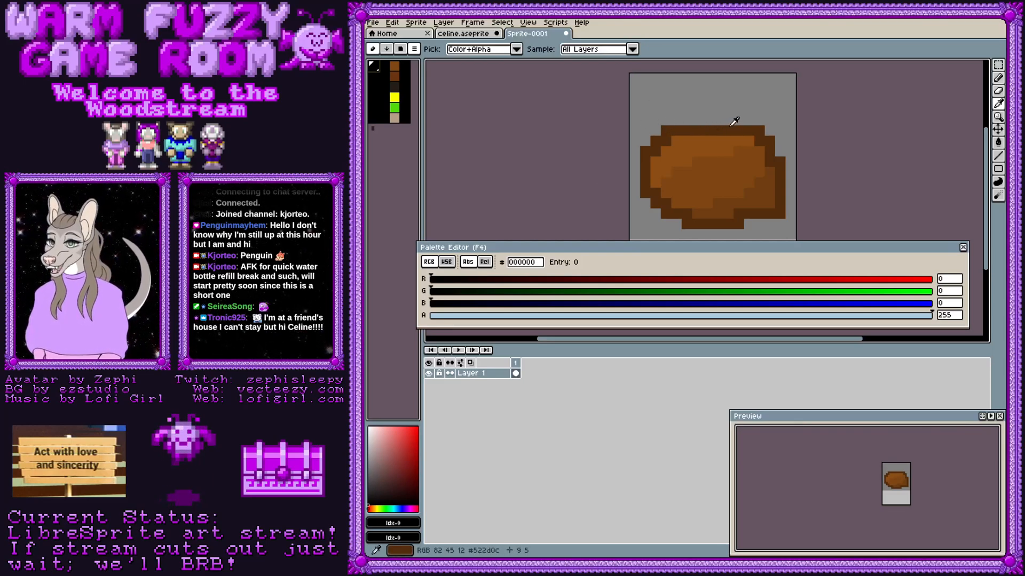
click(752, 125)
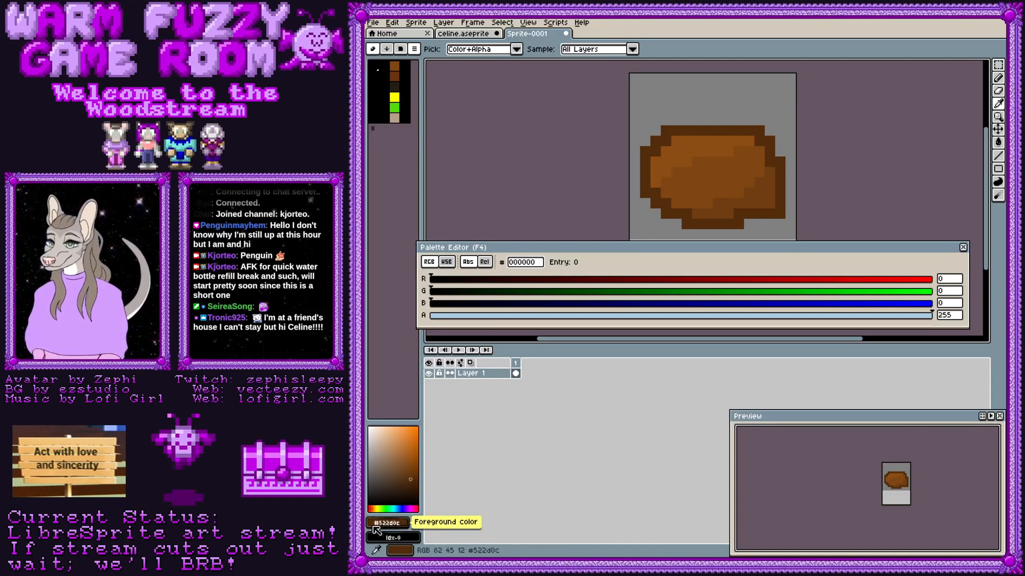
click(538, 265)
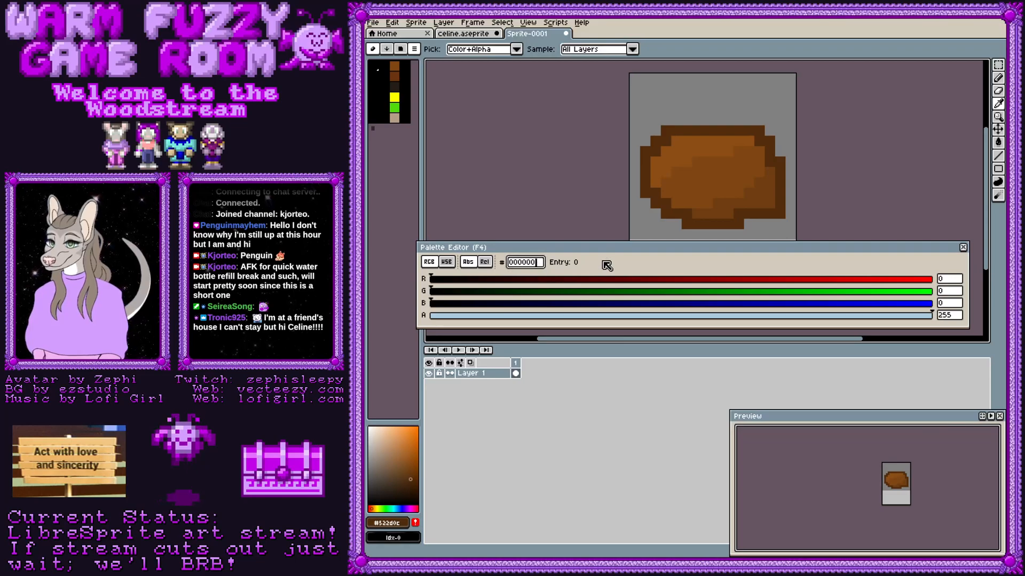
key(BackSpace)
key(BackSpace)
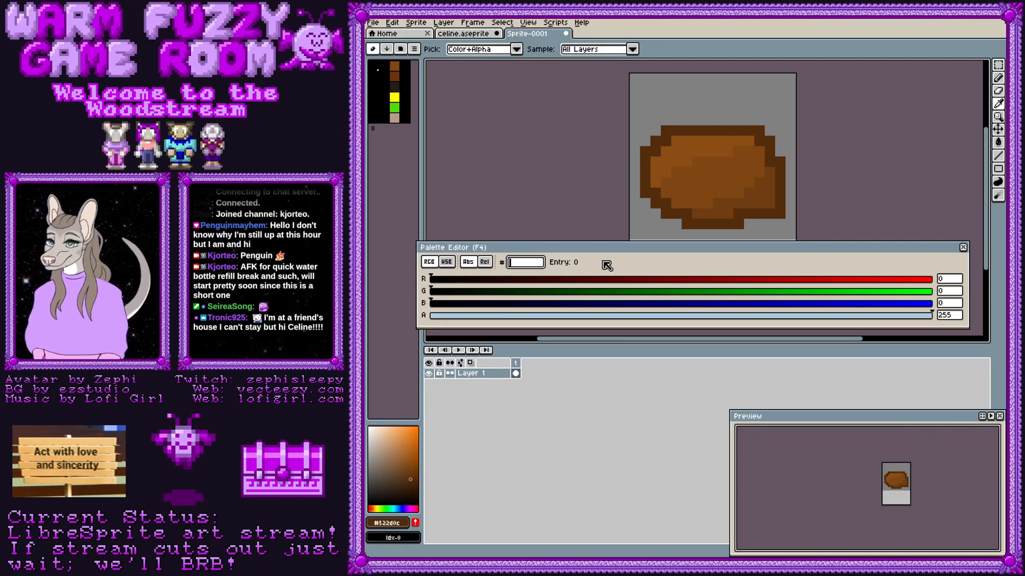
text(522d0c)
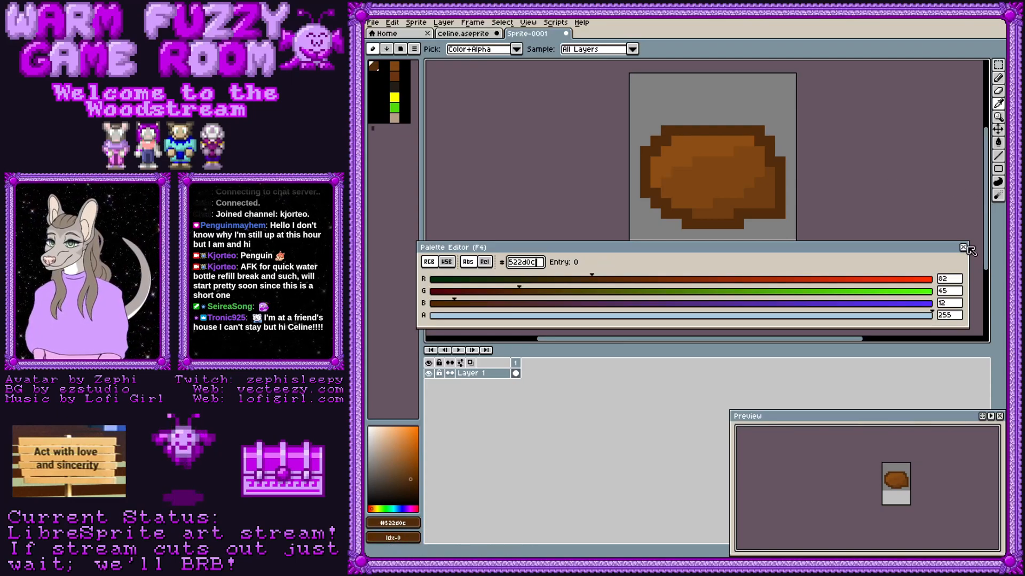
click(964, 248)
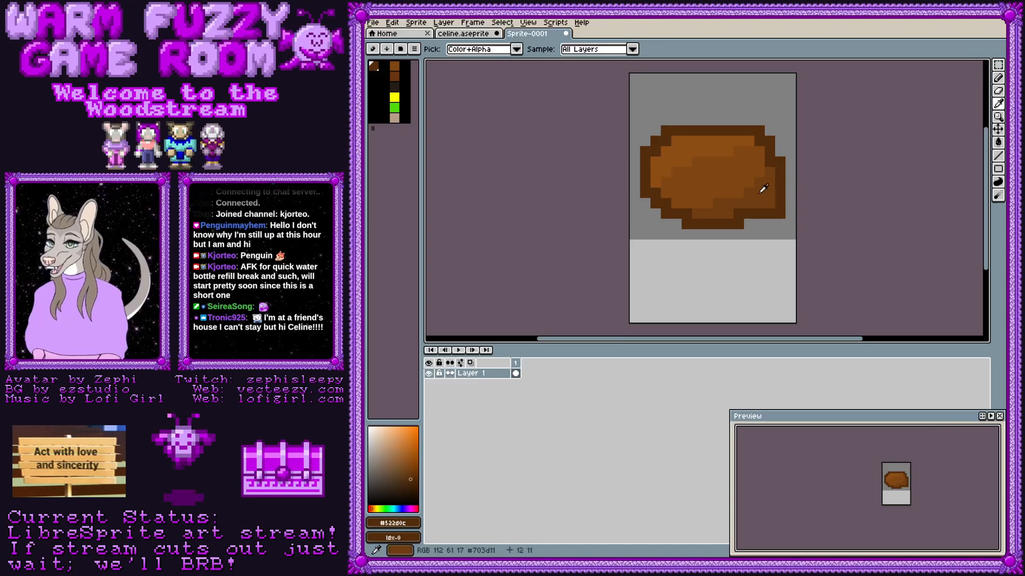
Step: Sample the head's shadow brown and set palette entry 1 to hex 703d11
click(763, 187)
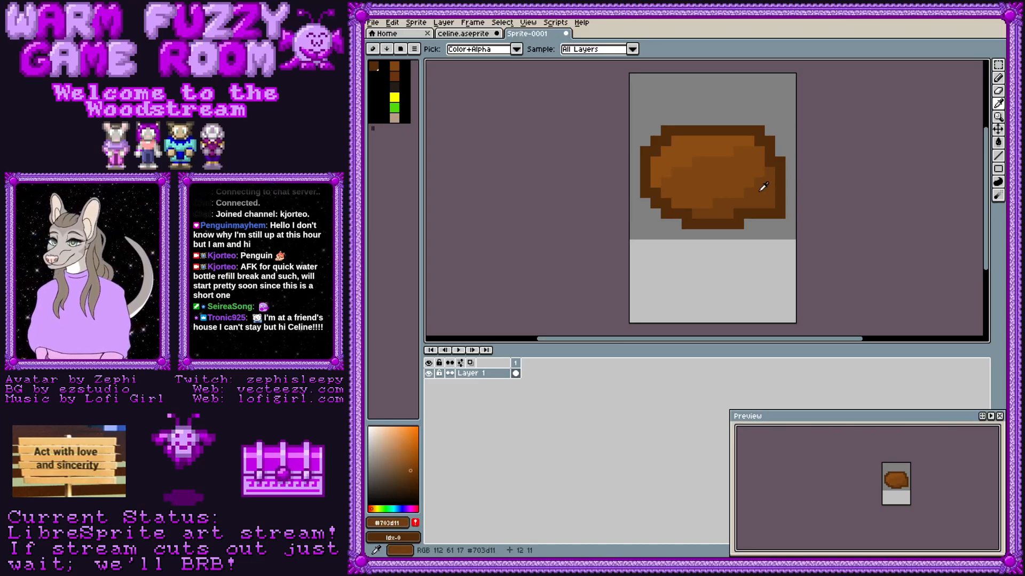
click(382, 67)
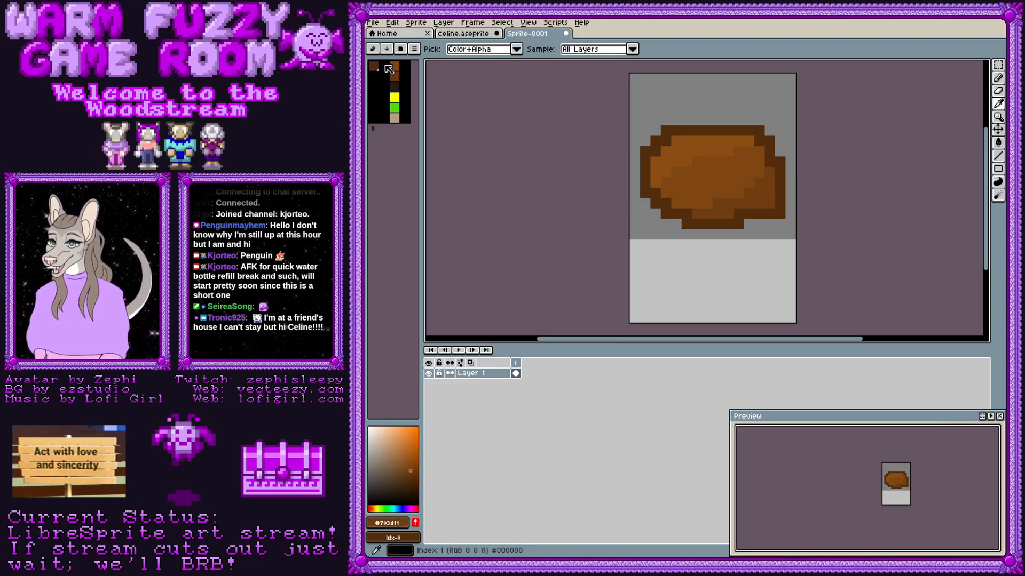
click(415, 49)
click(434, 67)
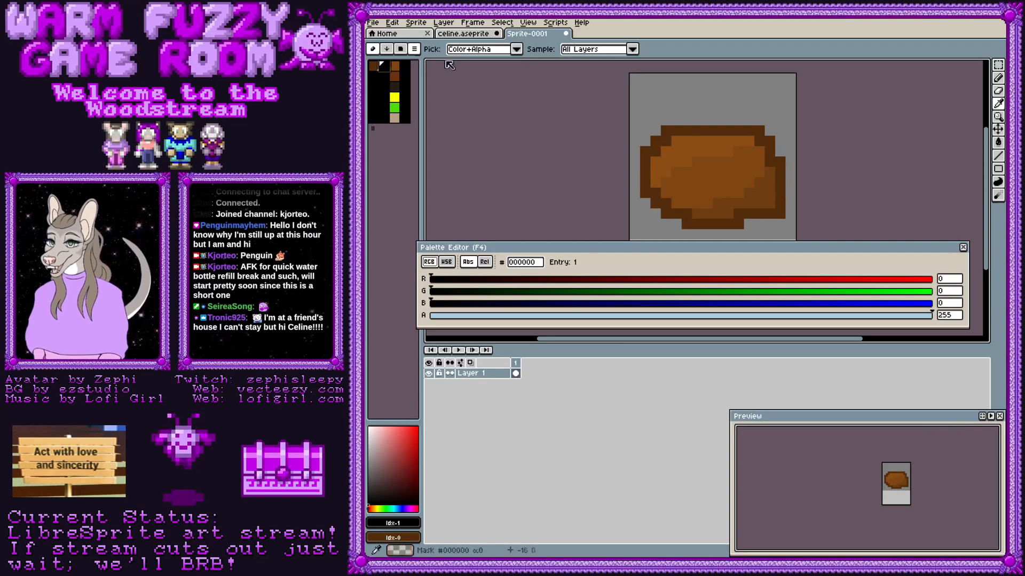
click(775, 195)
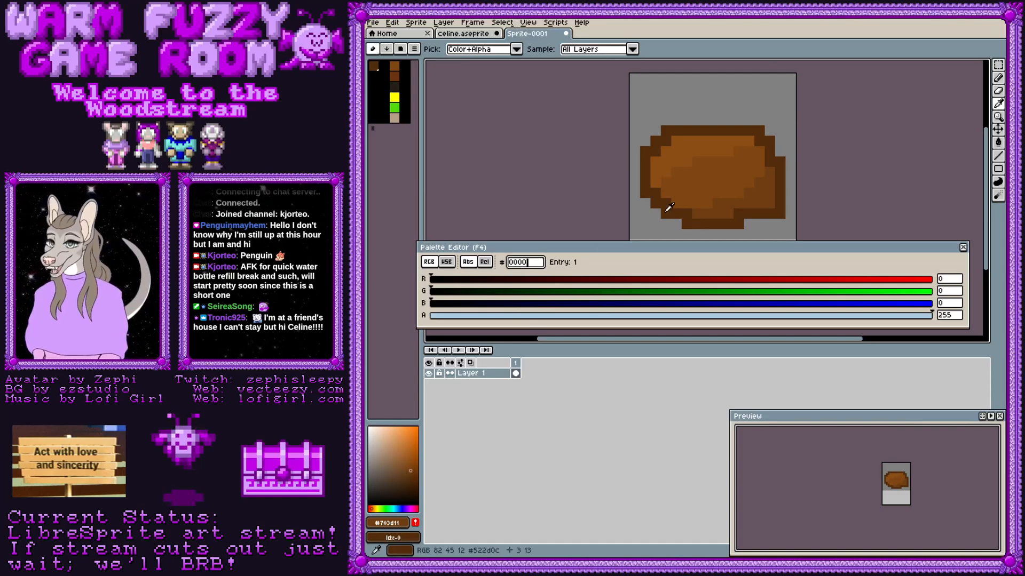
text(703d11)
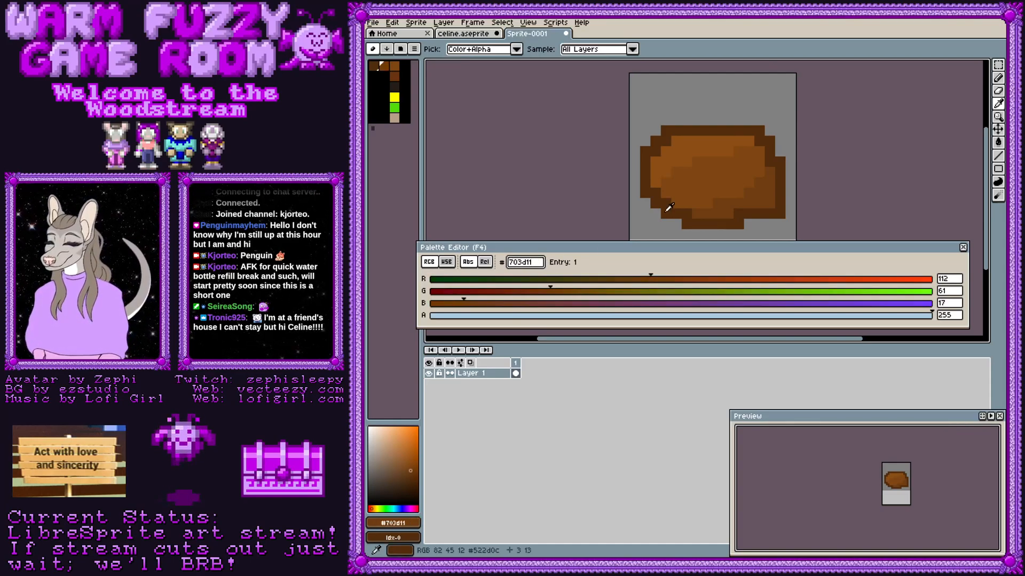
Step: Sample the head's highlight brown and set palette entry 3 to hex 8c4d15
click(394, 65)
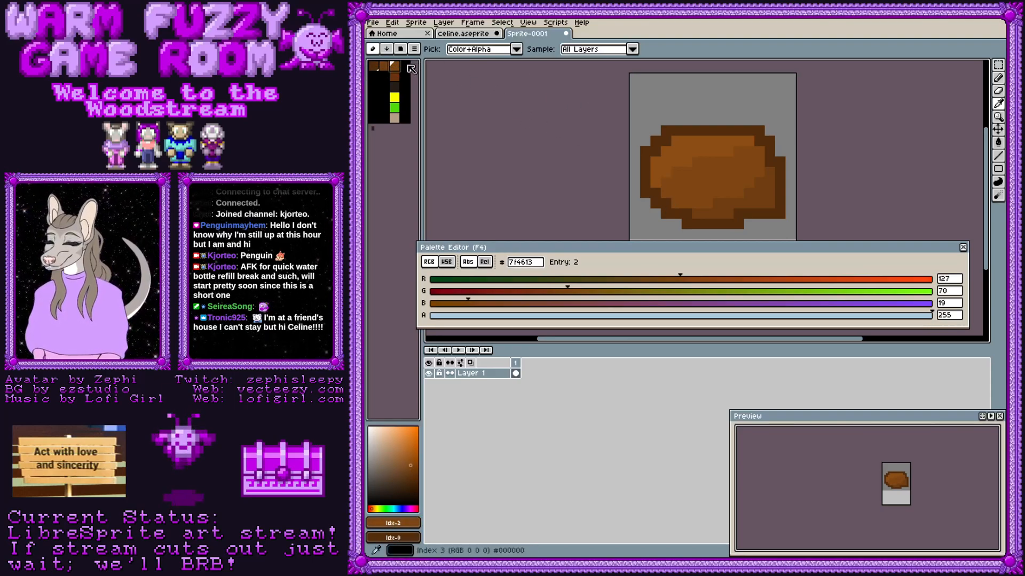
click(407, 66)
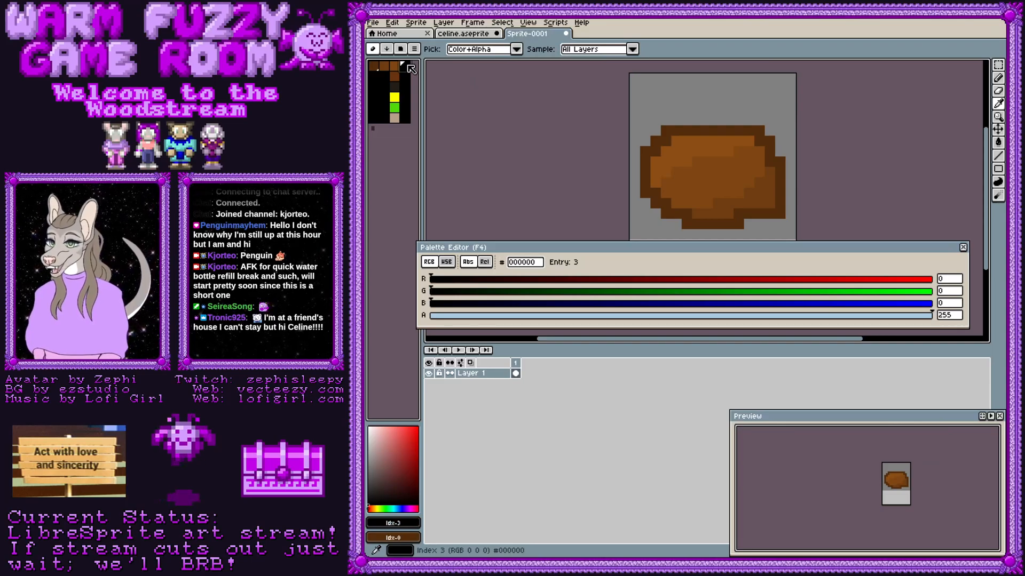
click(681, 146)
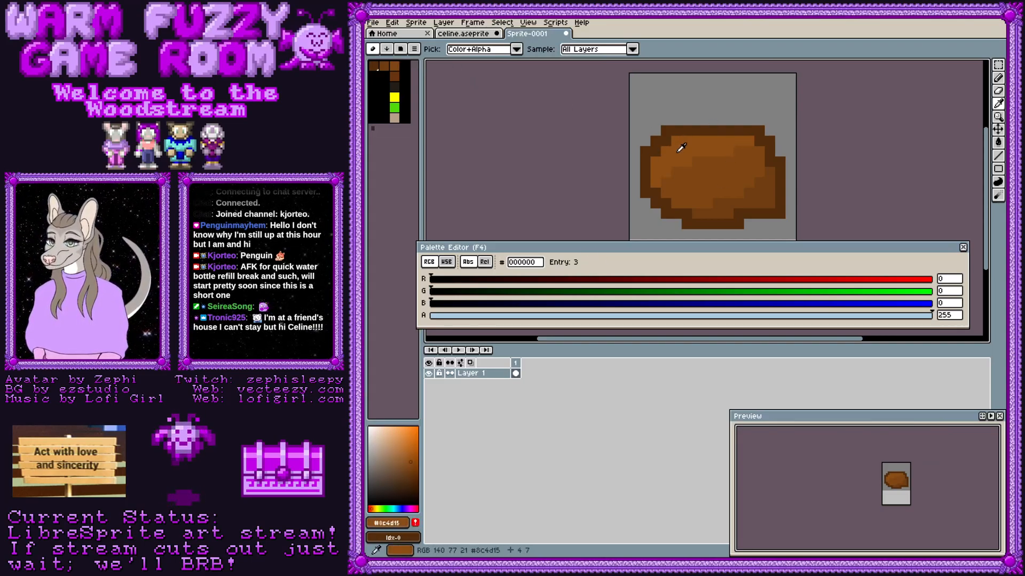
click(540, 265)
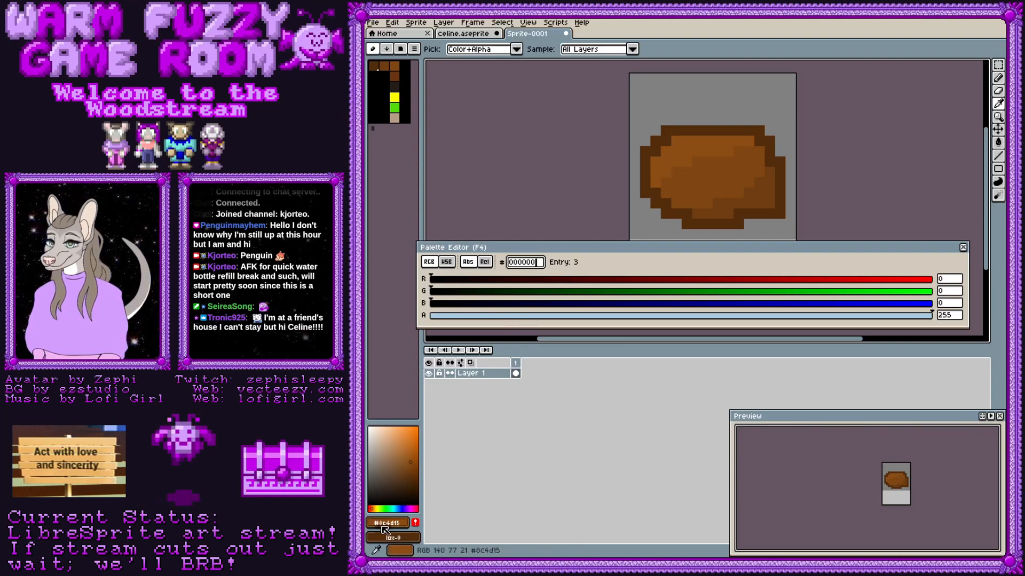
text(8c4d15)
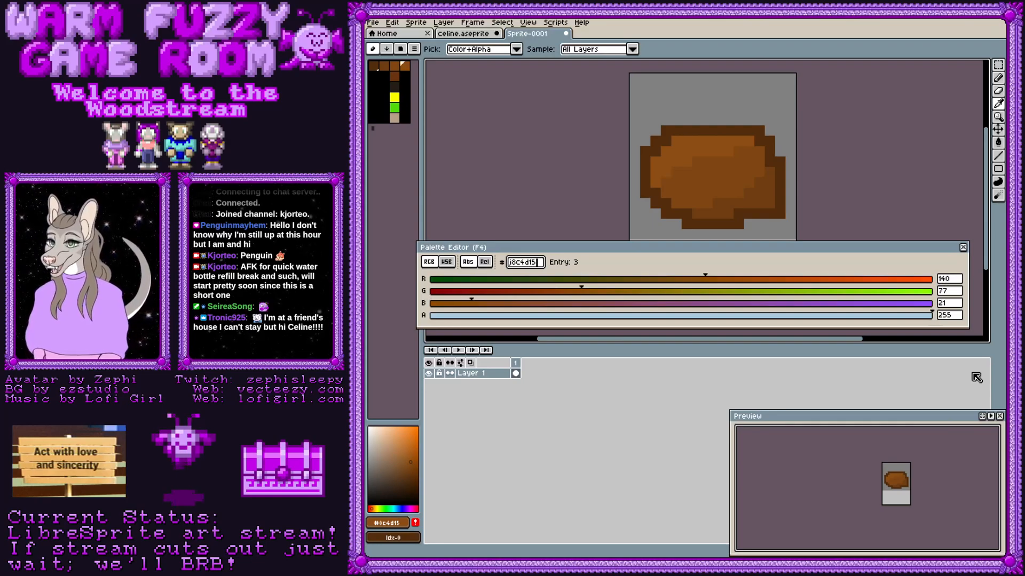
click(963, 247)
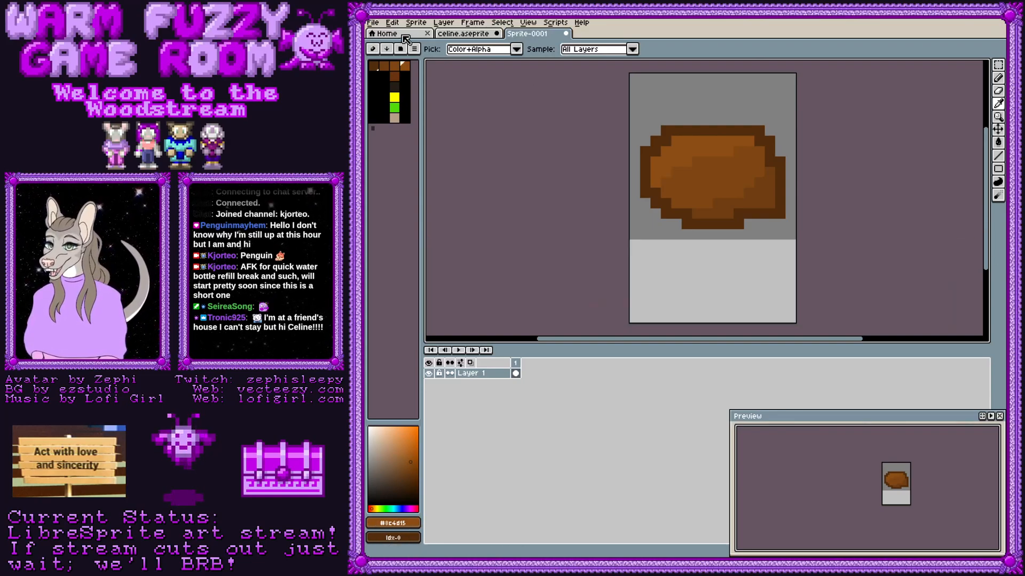
Step: Check the brown palette swatches and save the palette over the existing fang.pal
click(396, 65)
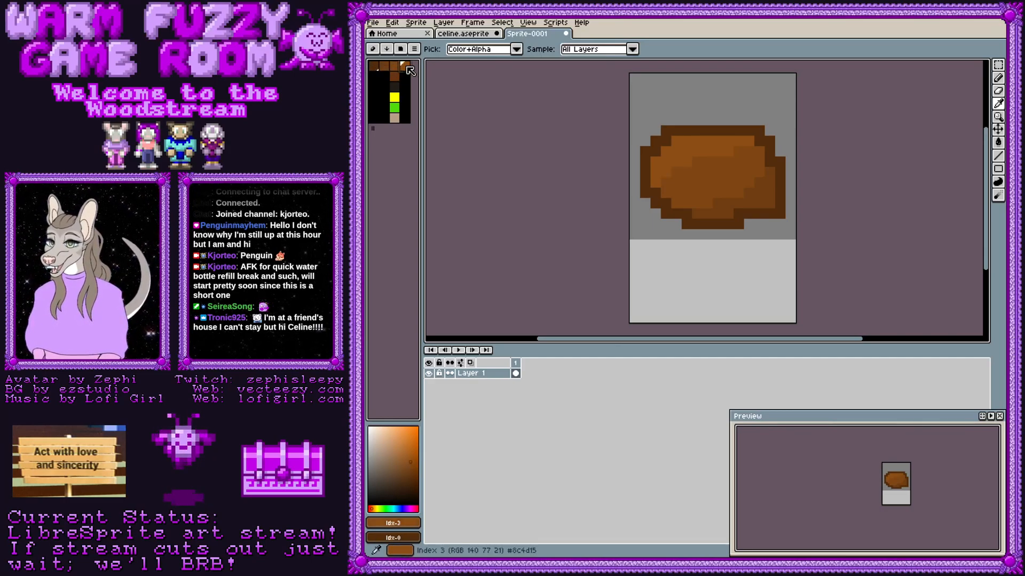
click(383, 66)
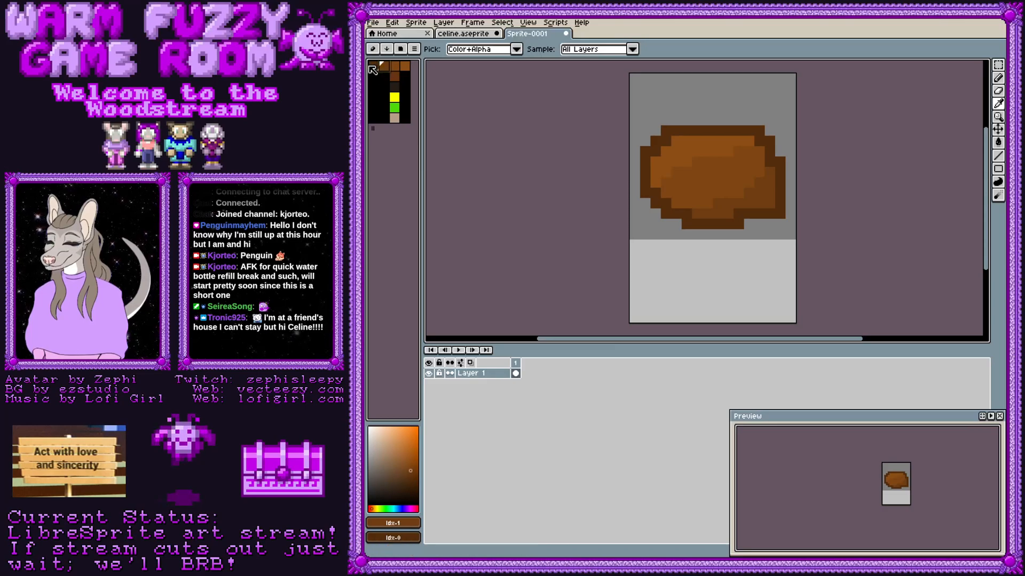
click(373, 67)
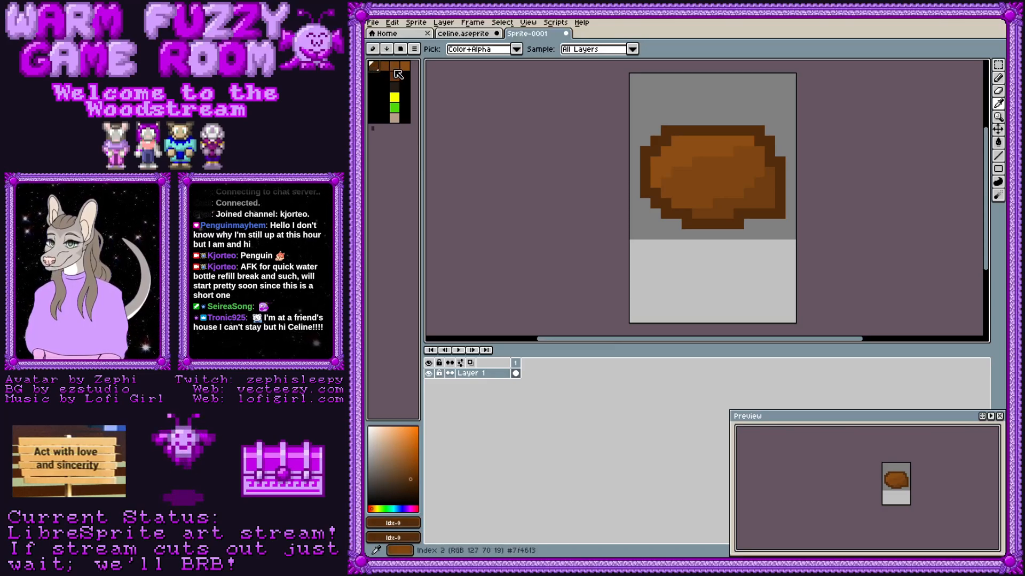
click(395, 80)
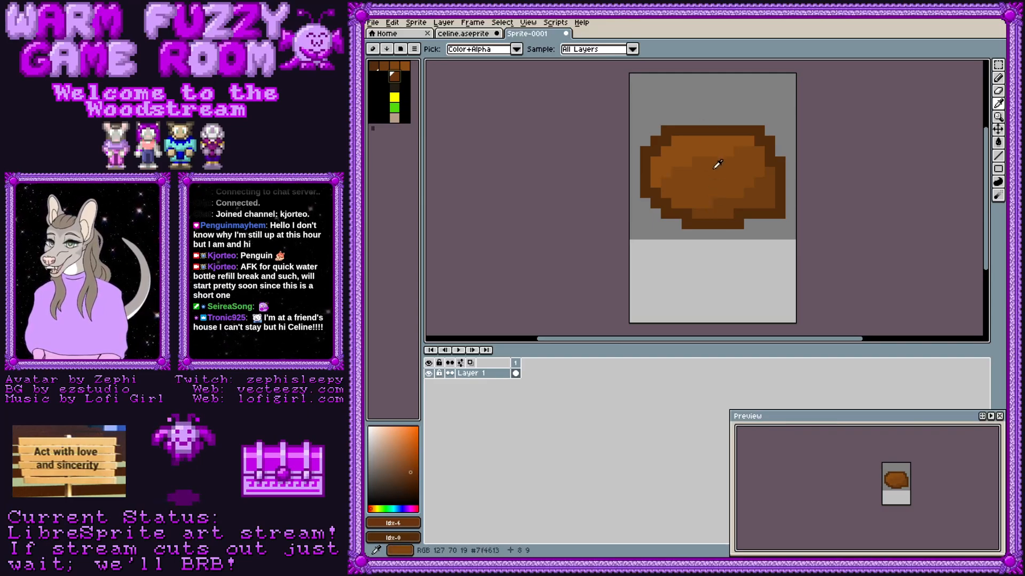
click(396, 85)
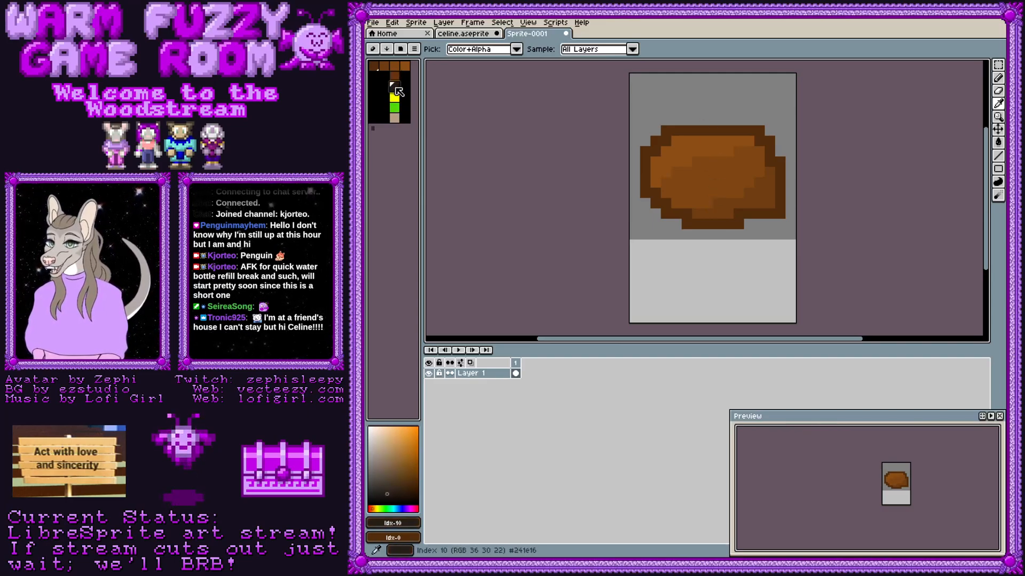
click(395, 65)
click(415, 50)
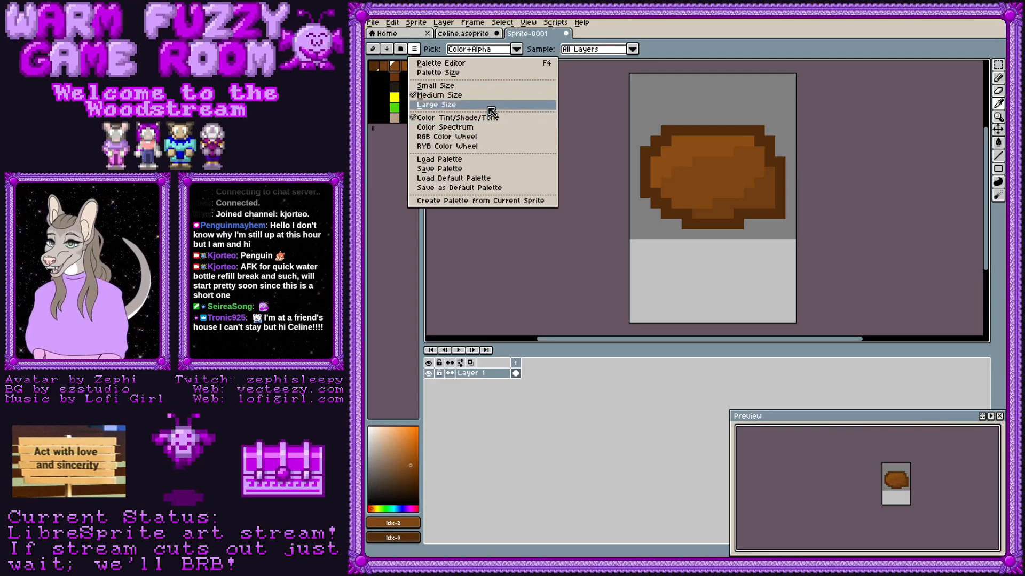
click(490, 168)
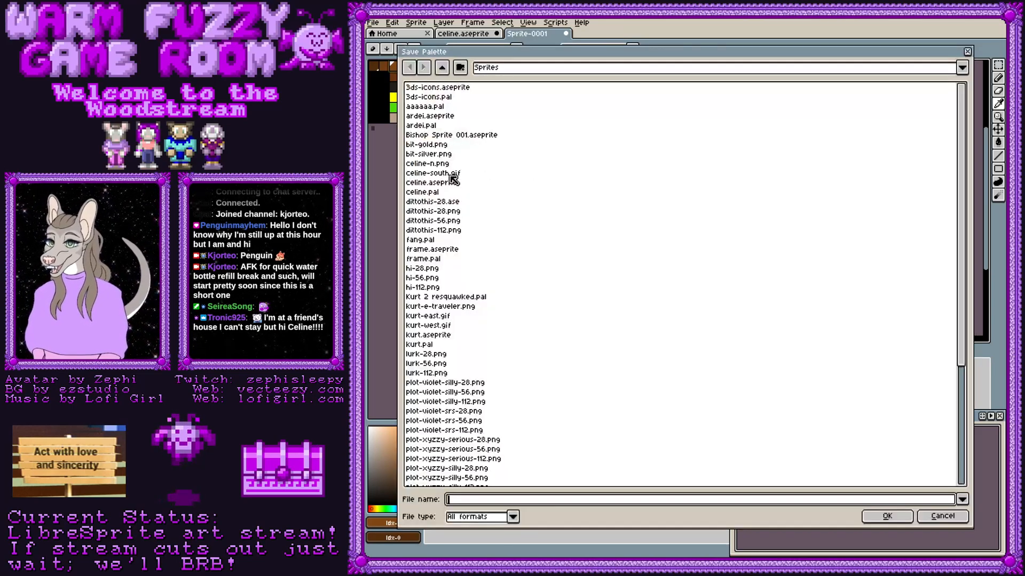
click(422, 242)
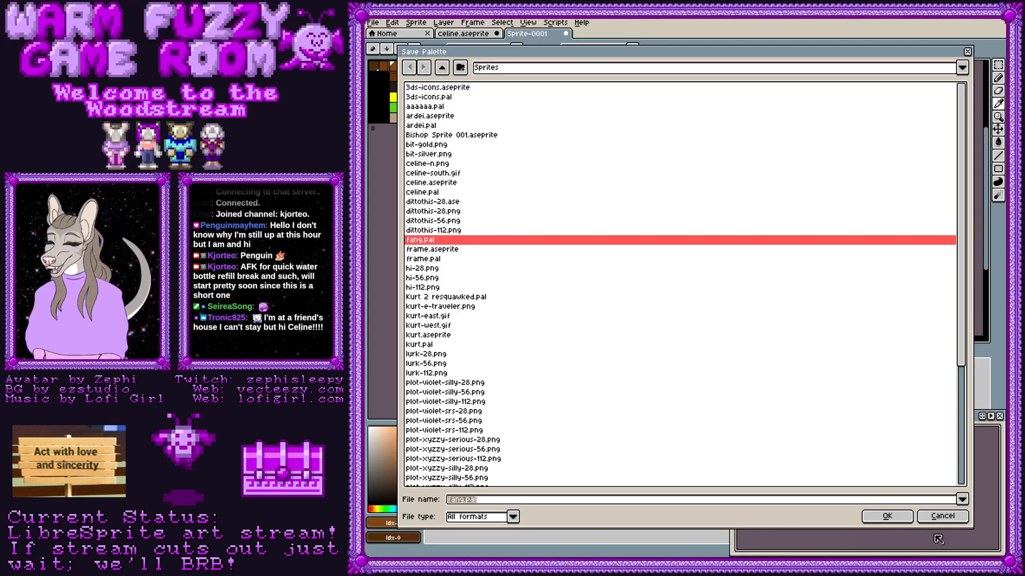
click(888, 518)
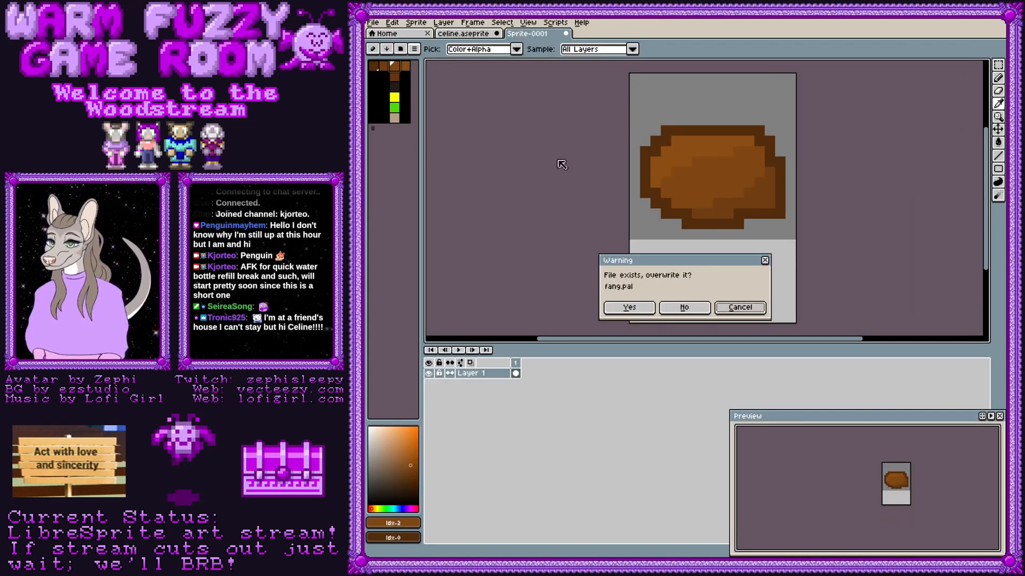
click(632, 308)
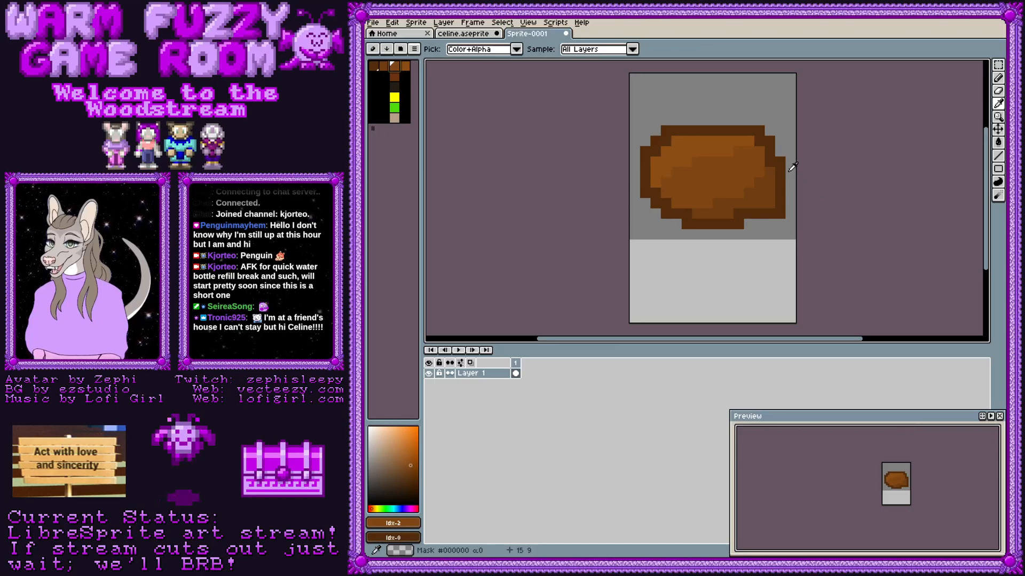
Step: Switch to celine.aseprite and flip back and forth between frames 1 and 2 to examine the North animation
click(461, 35)
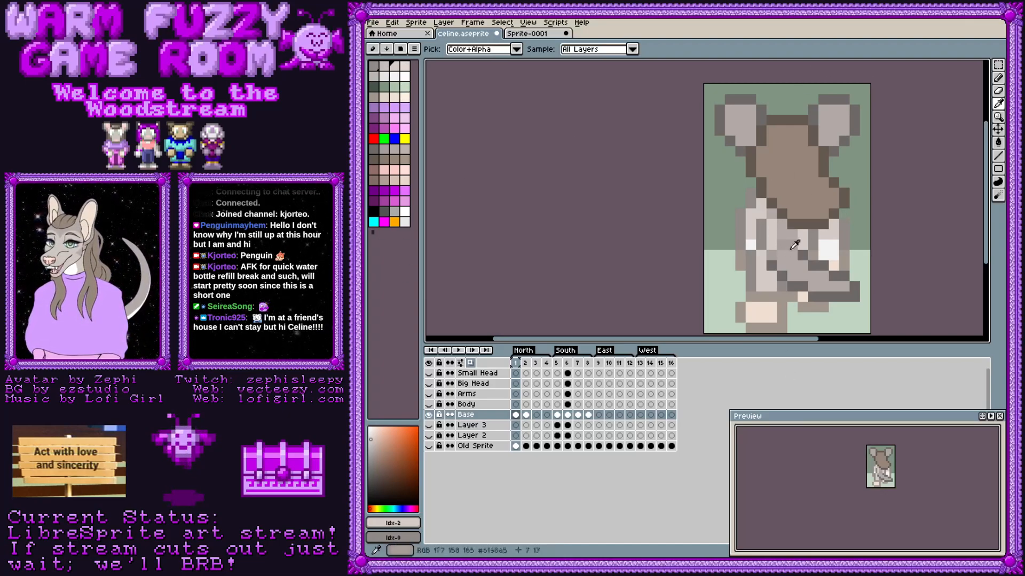
click(998, 78)
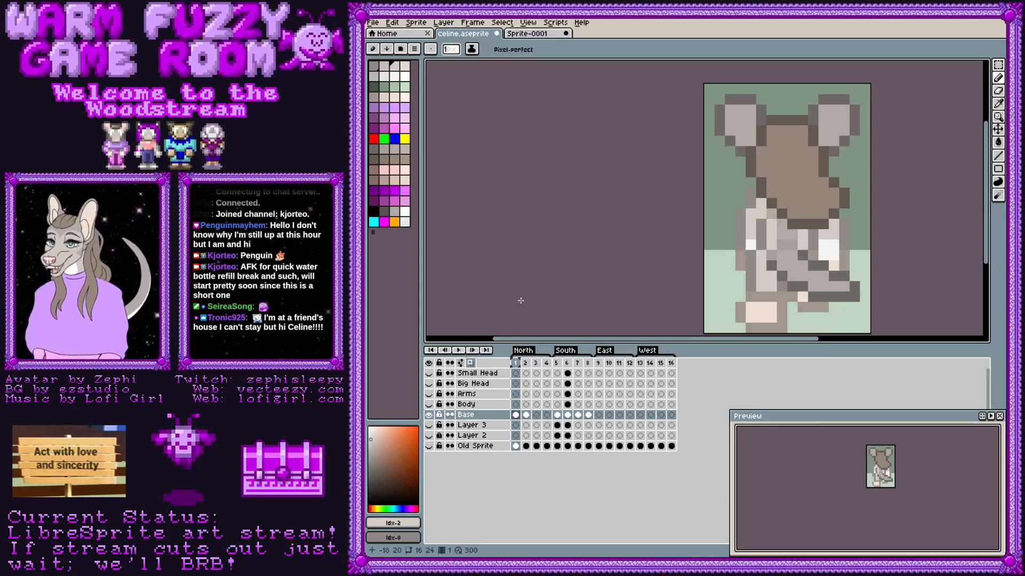
key(Right)
key(Left)
key(Right)
key(Left)
key(Right)
key(Left)
key(Right)
key(Left)
key(Right)
key(Left)
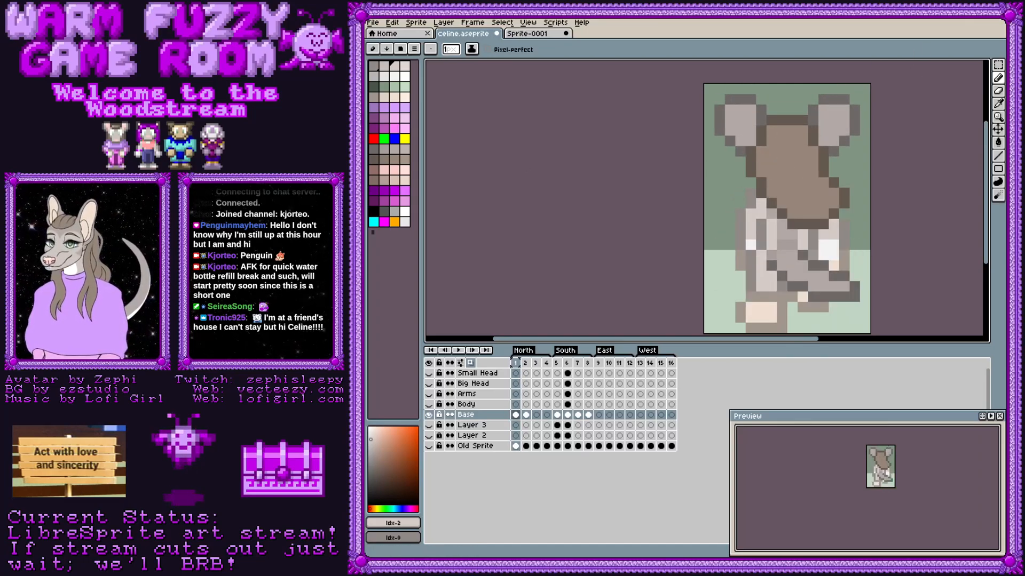
Step: Shade frame 1's left ear on the Base layer with light grey palette entry 35, comparing the placement with frame 2
click(404, 65)
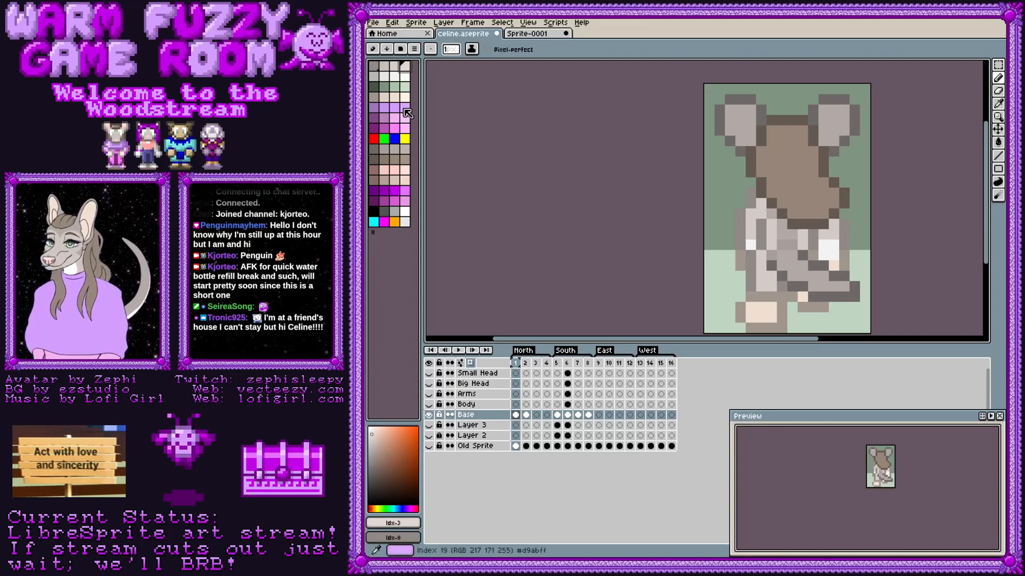
click(404, 150)
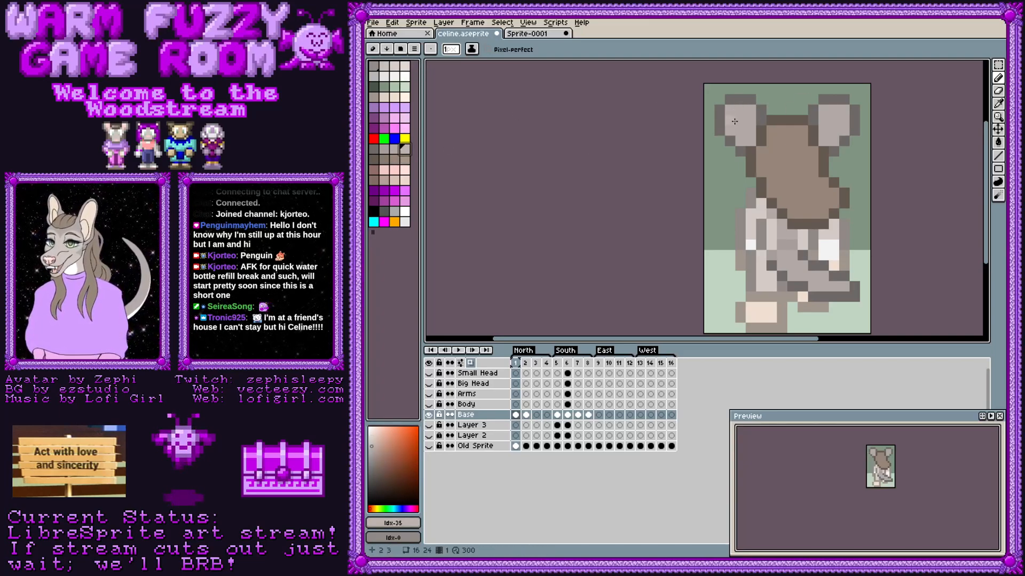
mouse_move(733, 127)
mouse_down()
mouse_move(739, 109)
mouse_move(744, 123)
mouse_up()
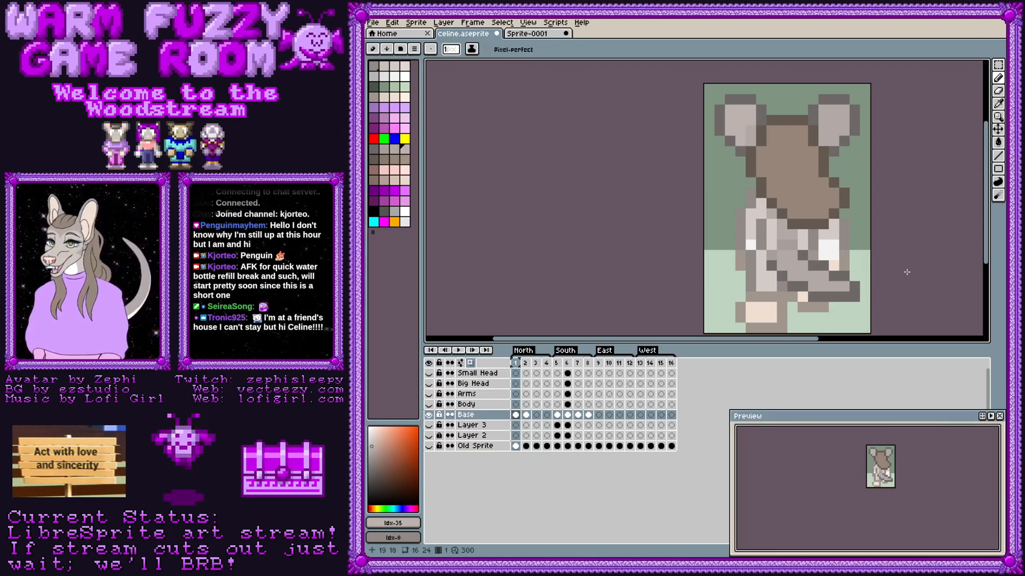
key(Right)
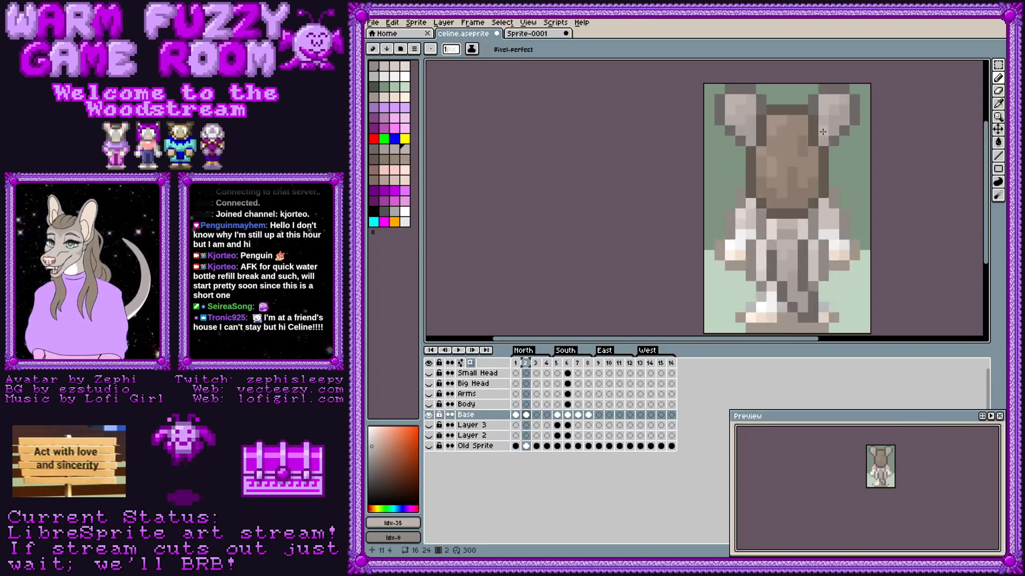
key(Left)
key(Right)
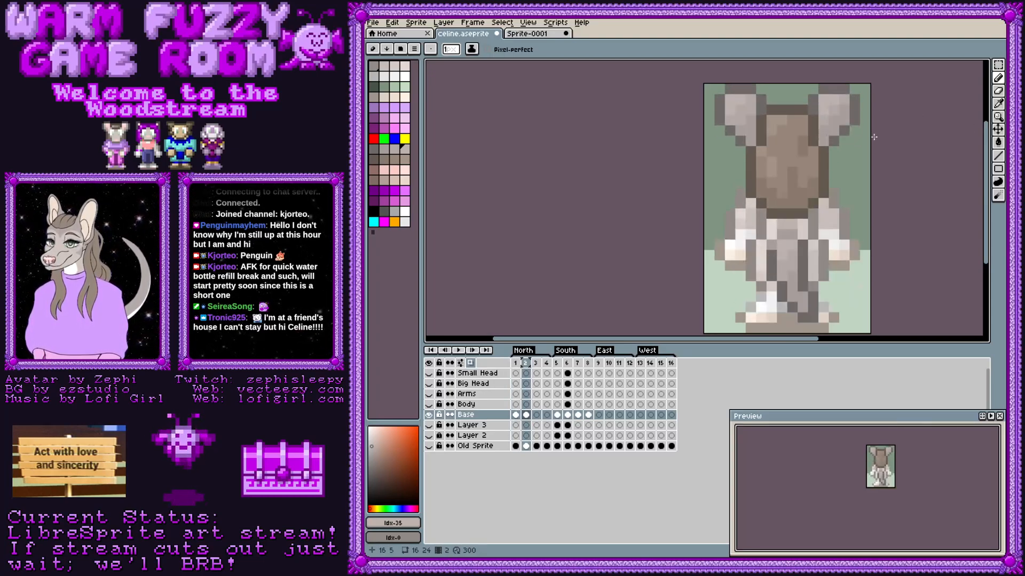
key(Left)
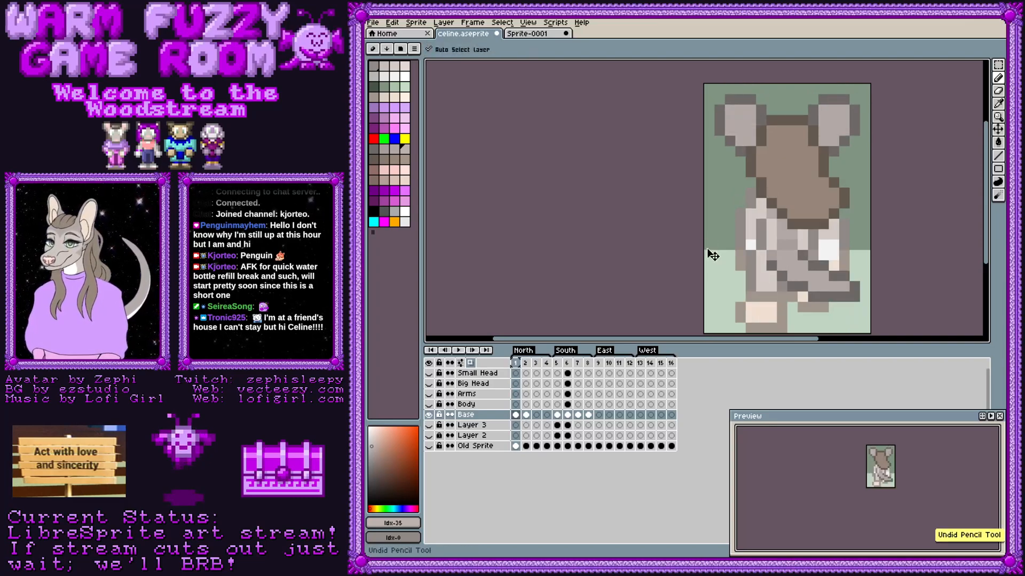
key(Right)
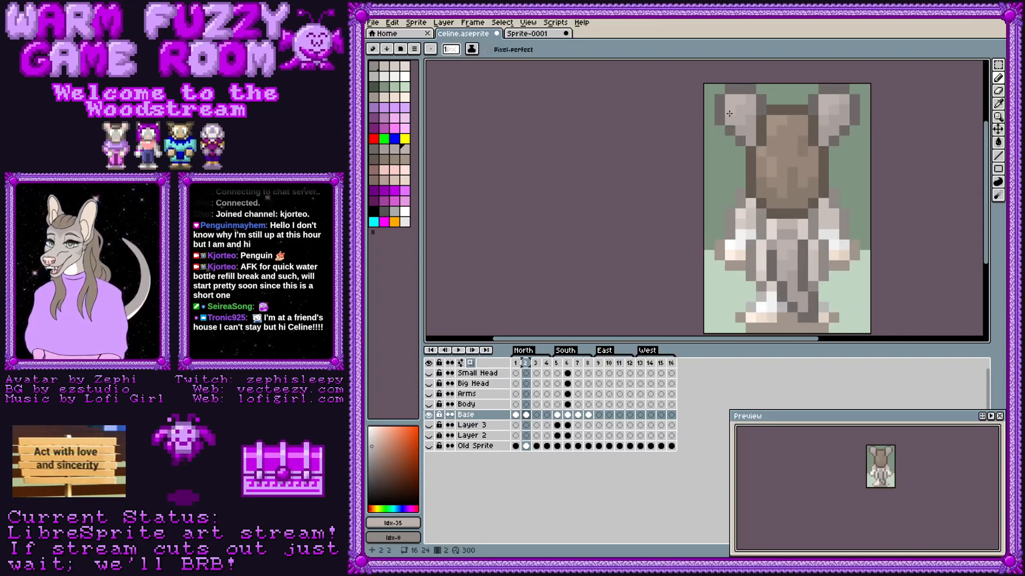
key(Left)
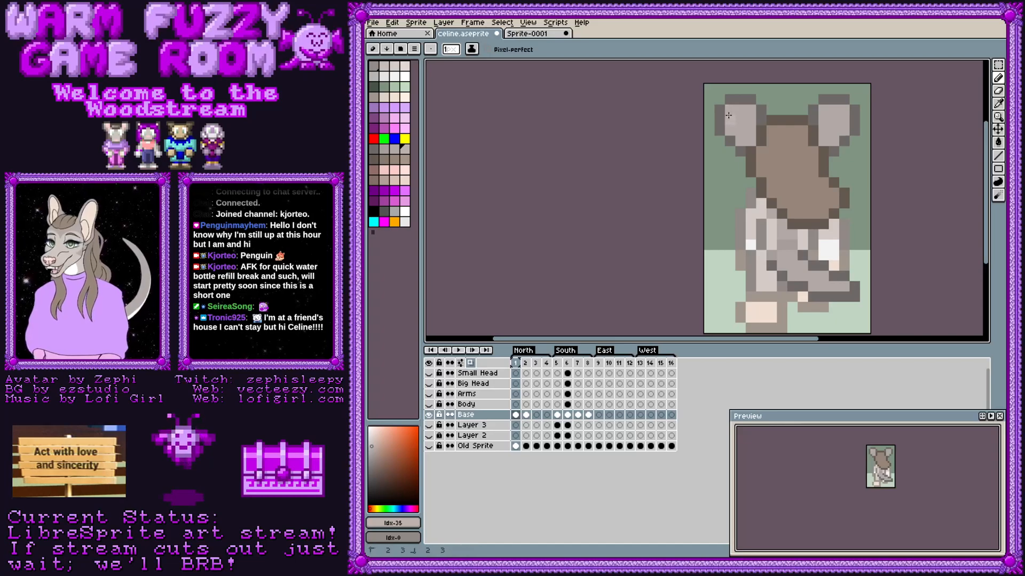
key(Right)
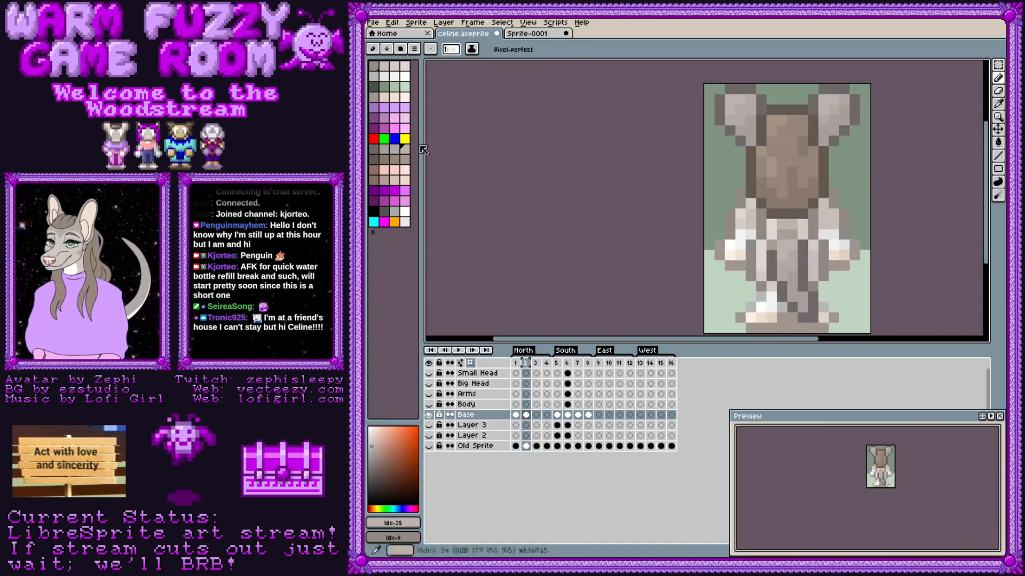
Step: Shade the lower inner part of frame 1's left ear with darker grey palette entry 33, using frame 2 as a guide
click(389, 147)
key(Left)
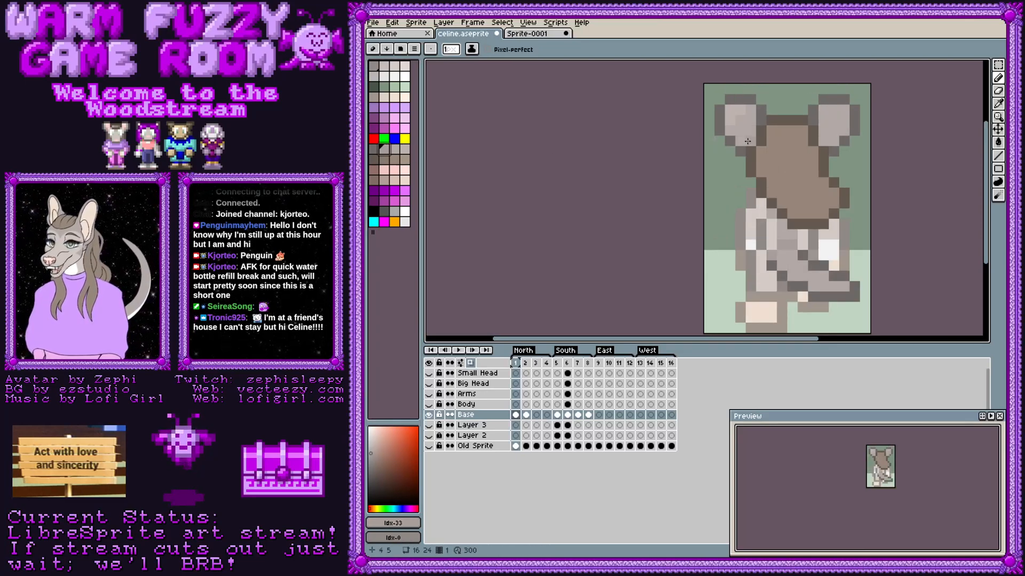
drag(743, 139, 750, 130)
key(Right)
key(Left)
key(Right)
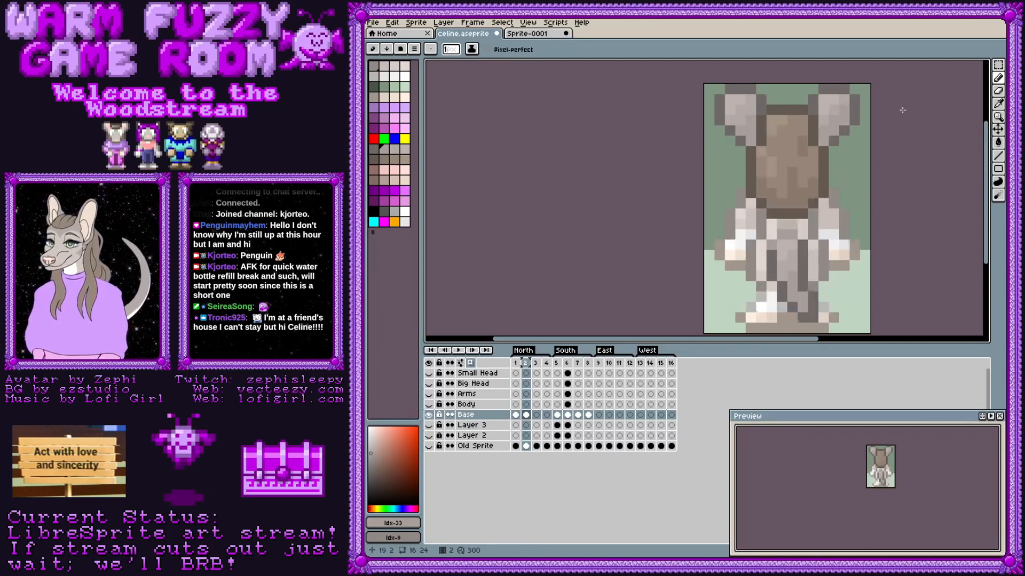
Step: Add matching shading with palette entry 33 to the right ear on frame 1, checking it against frame 2
key(Left)
key(Right)
key(Left)
key(Right)
key(Left)
key(Right)
key(Left)
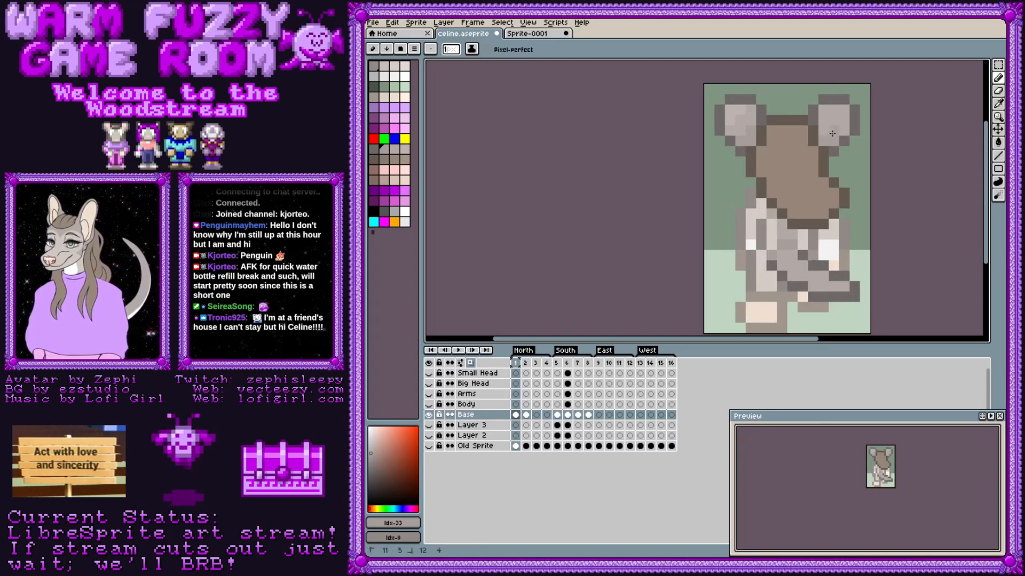
key(Right)
key(Left)
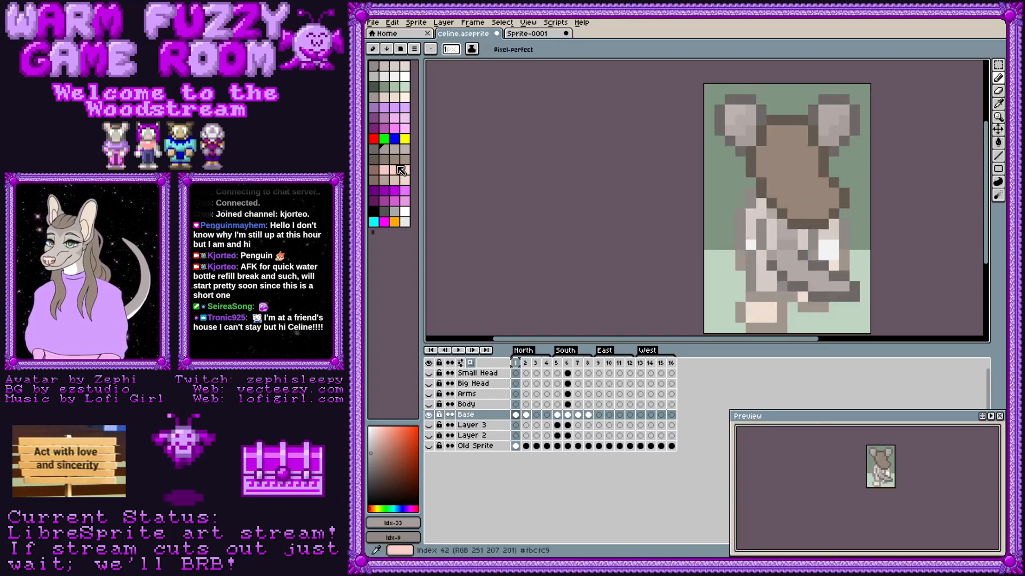
Step: Paint a light grey highlight with palette entry 35 in frame 1's right ear and compare it with frame 2
click(405, 148)
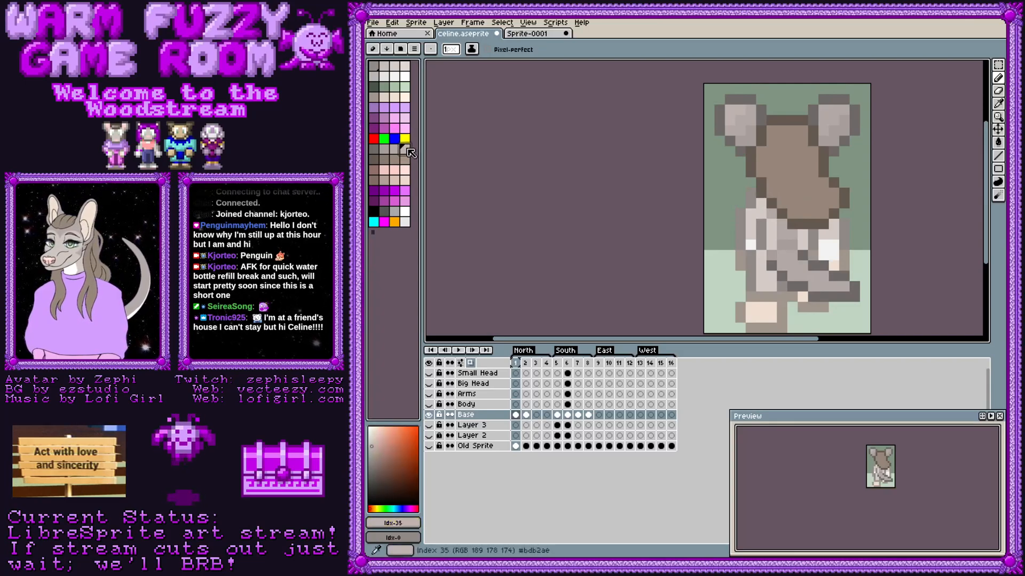
drag(827, 121, 835, 111)
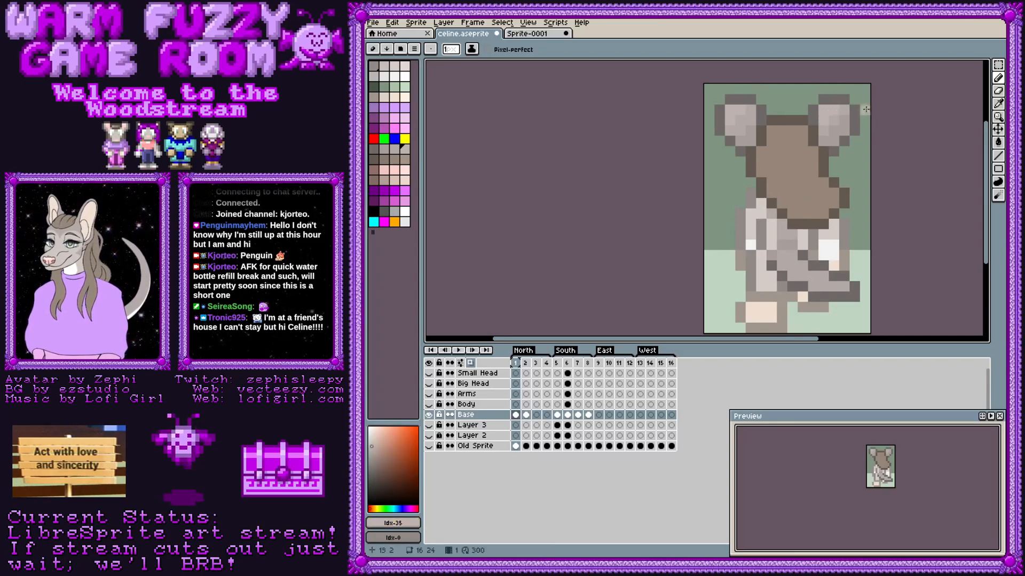
key(Right)
key(Left)
key(Right)
key(Left)
key(Right)
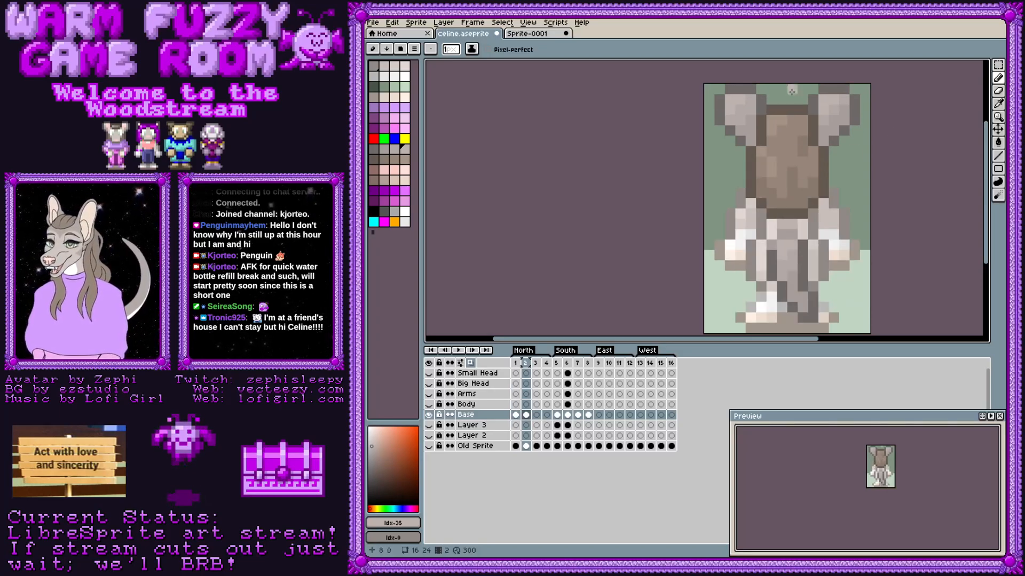
key(Left)
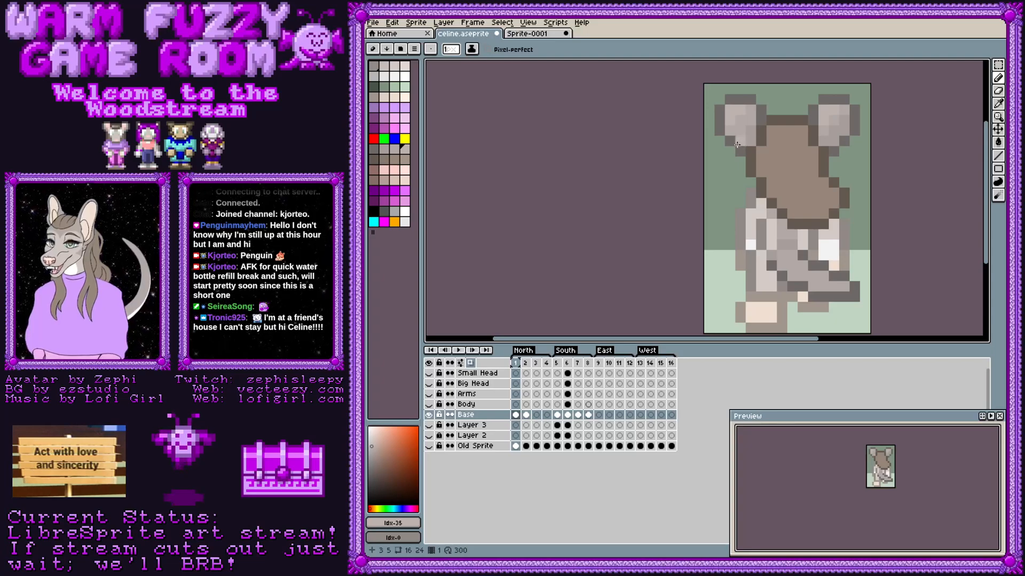
Step: Add a highlight pixel with palette entry 3 to the left shoulder on frame 1 and compare it with frame 2
click(406, 65)
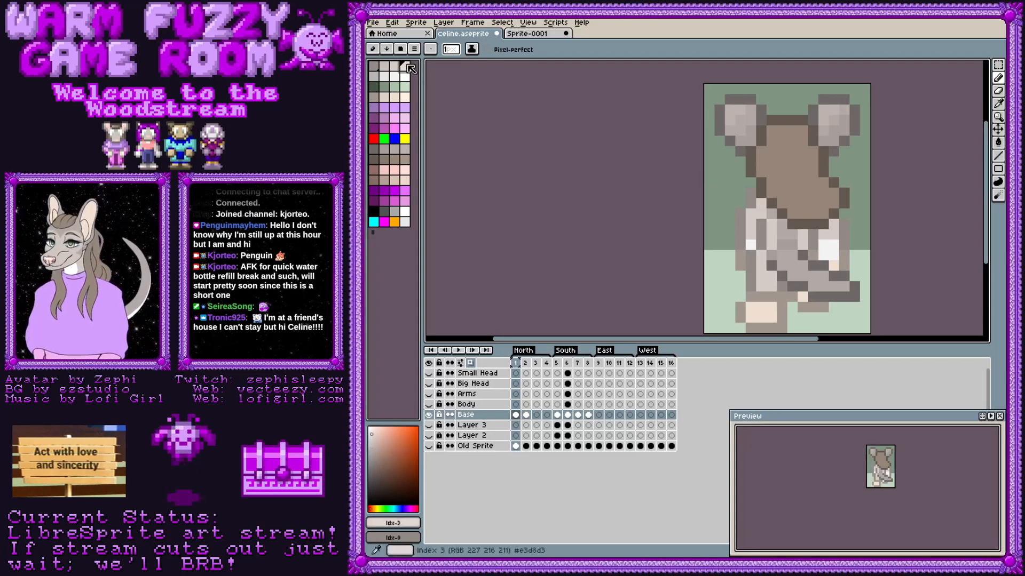
click(756, 204)
key(Right)
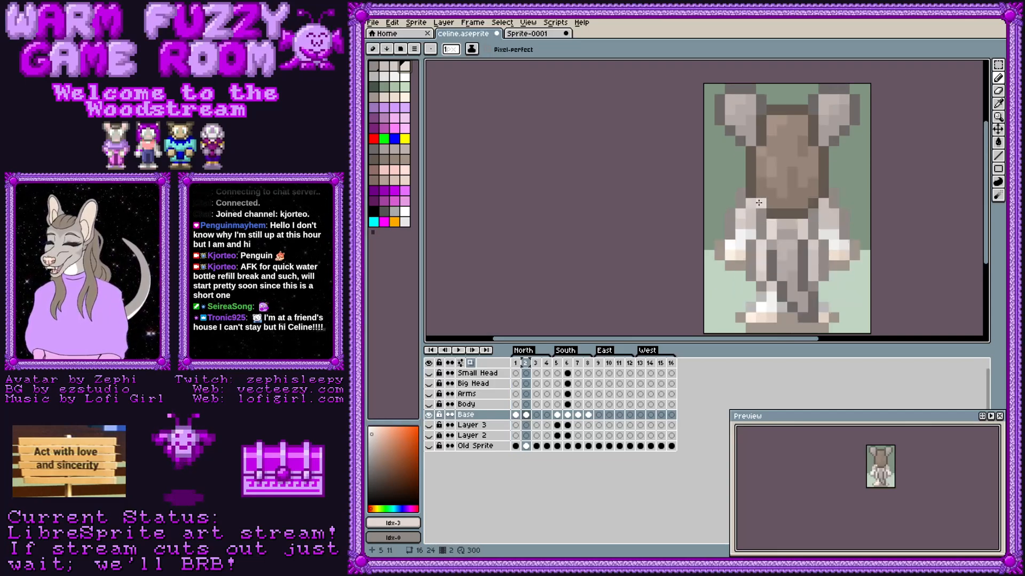
key(Left)
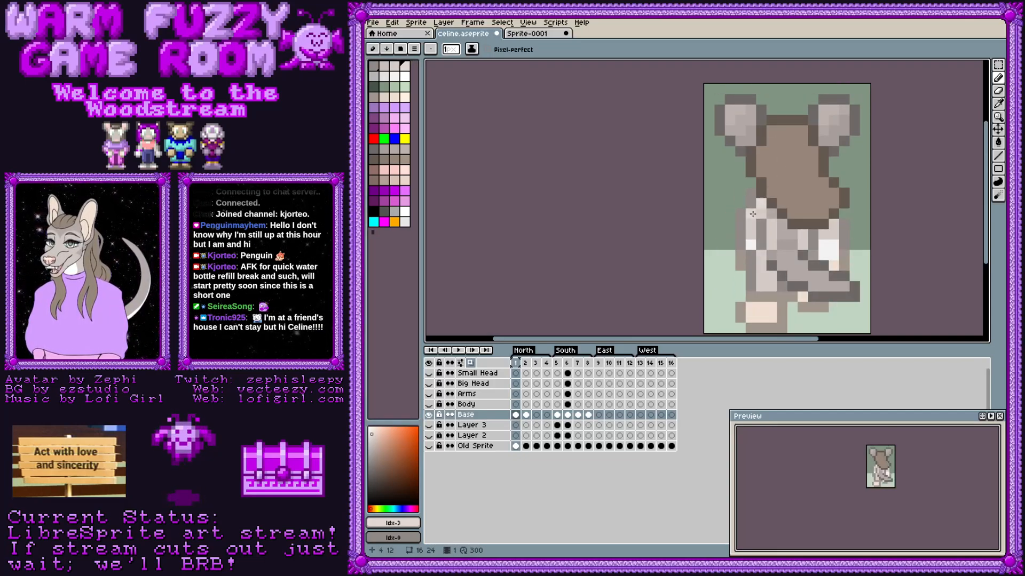
key(Right)
key(Left)
key(Right)
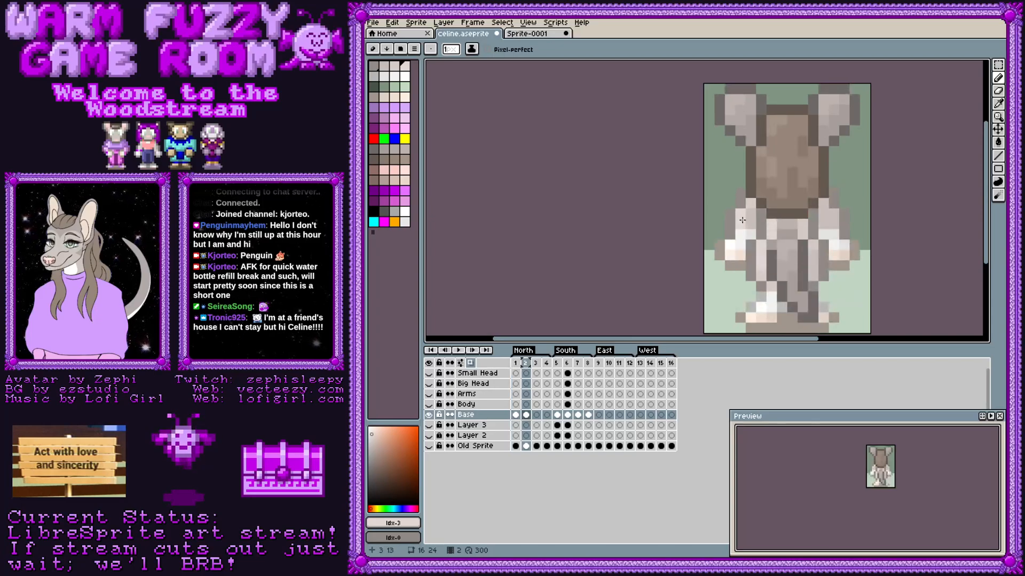
Step: Flip back and forth between frames 1 and 2 to examine the body and arm shading
key(Right)
key(Left)
key(Left)
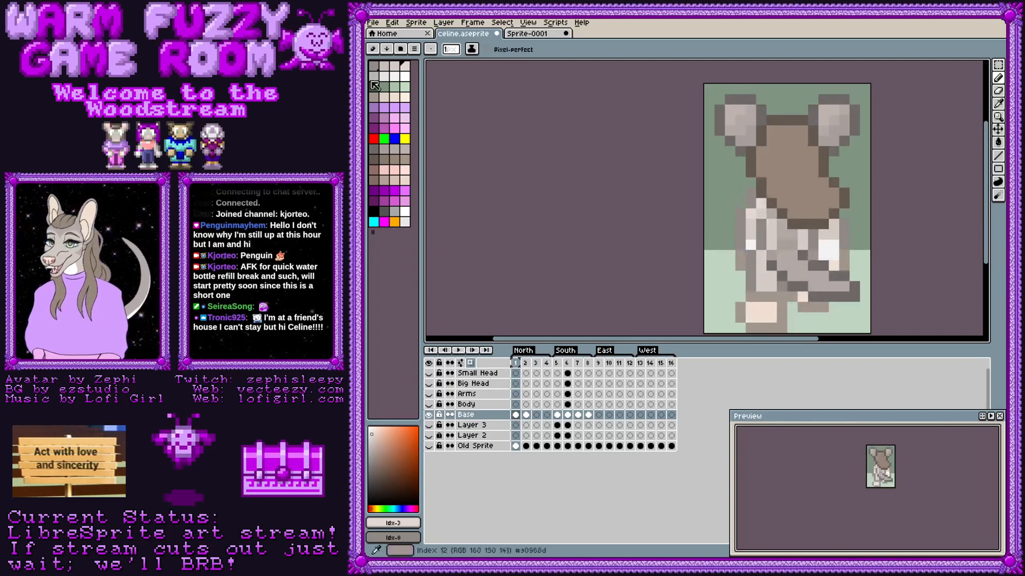
key(Right)
key(Left)
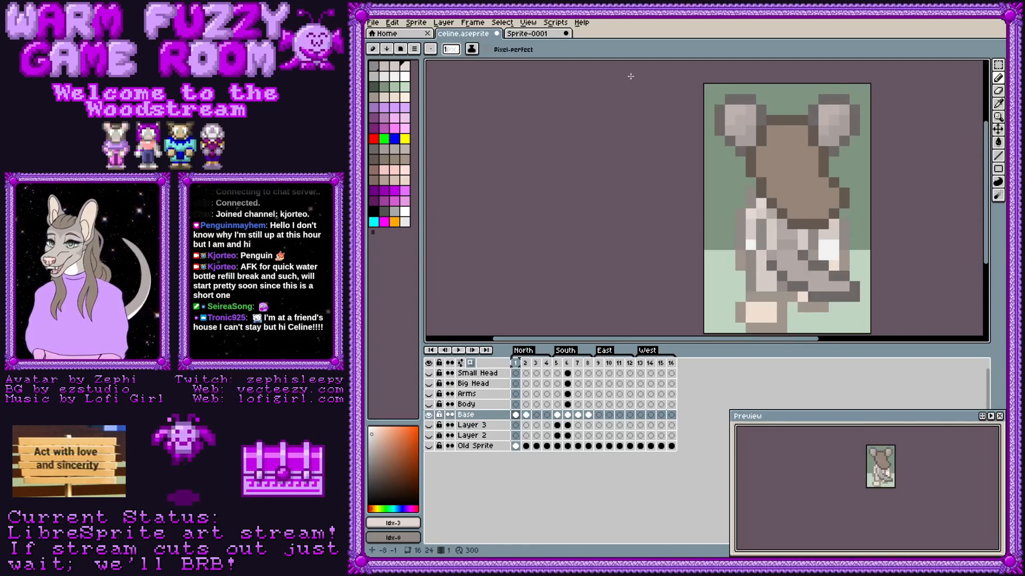
key(Right)
key(Left)
key(Right)
key(Left)
key(Right)
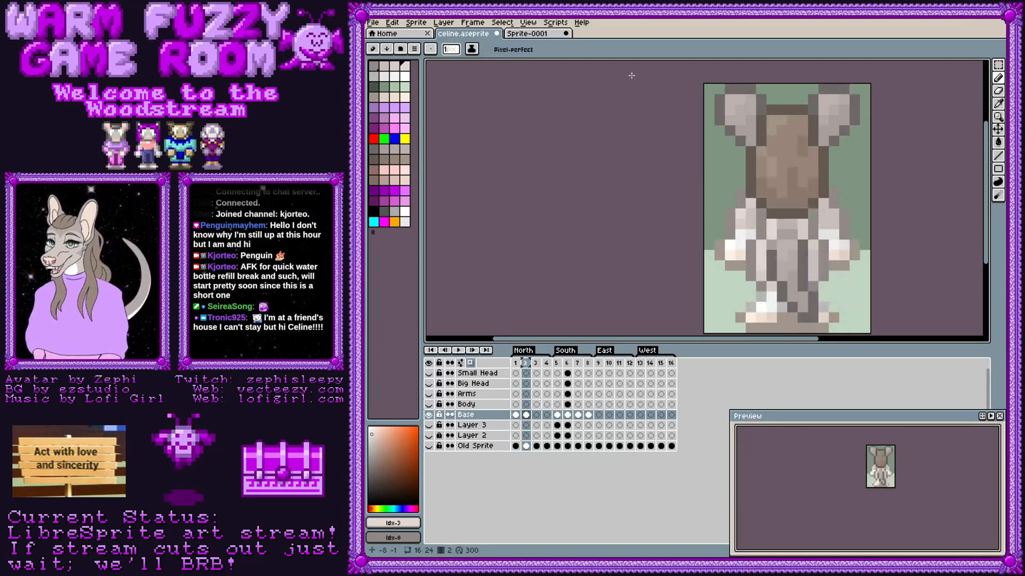
key(Left)
key(Right)
key(Left)
key(Right)
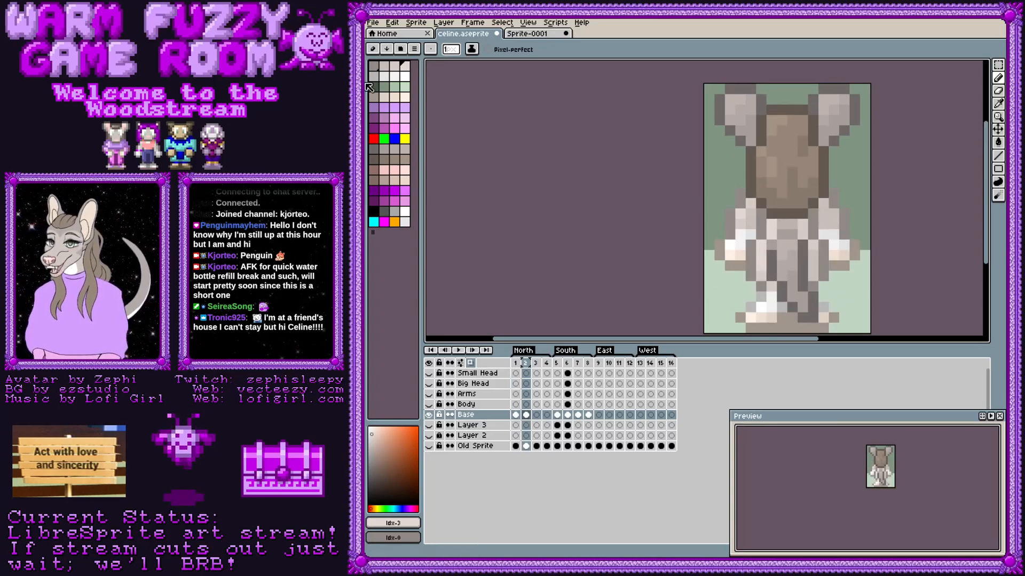
key(Left)
key(Right)
key(Left)
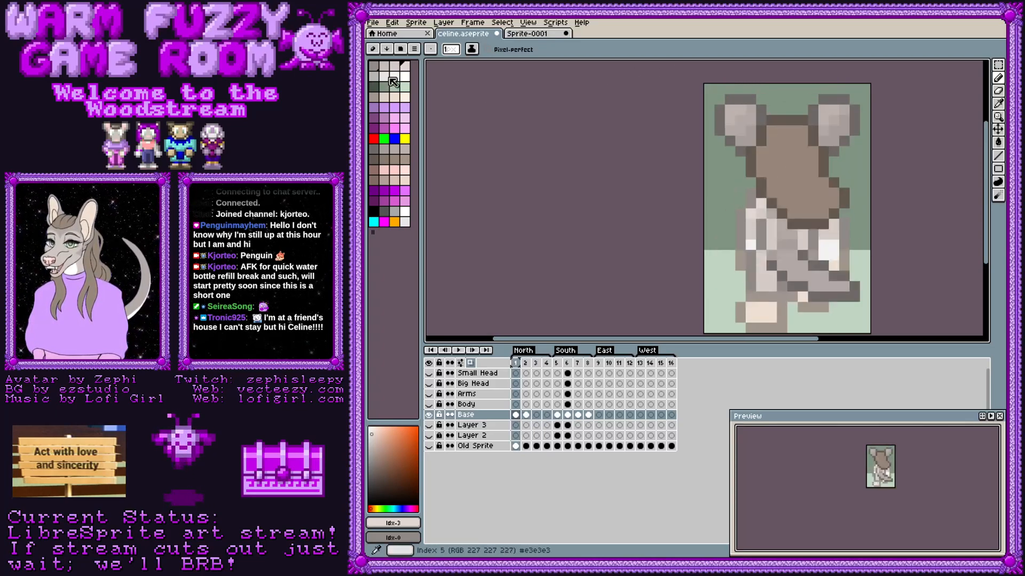
Step: Paint light grey highlights with palette entry 35 on the back of the body on frame 1, following frame 2
click(405, 149)
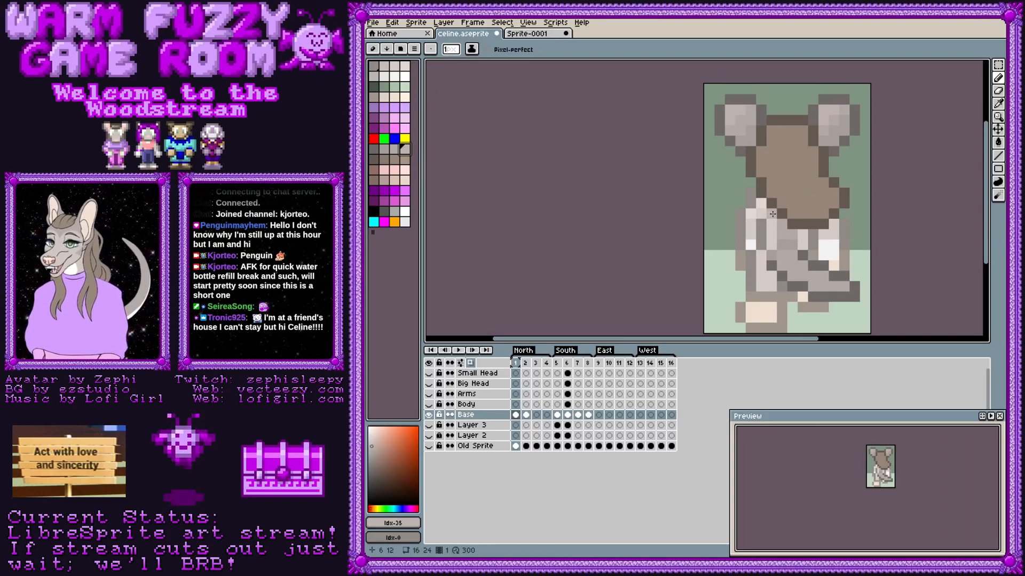
key(Right)
key(Left)
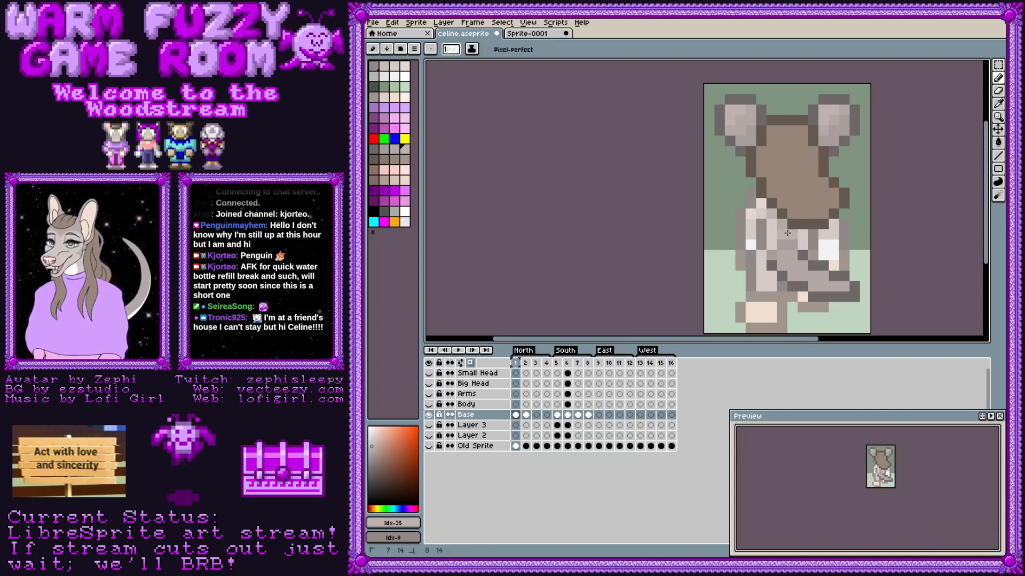
key(Right)
key(Left)
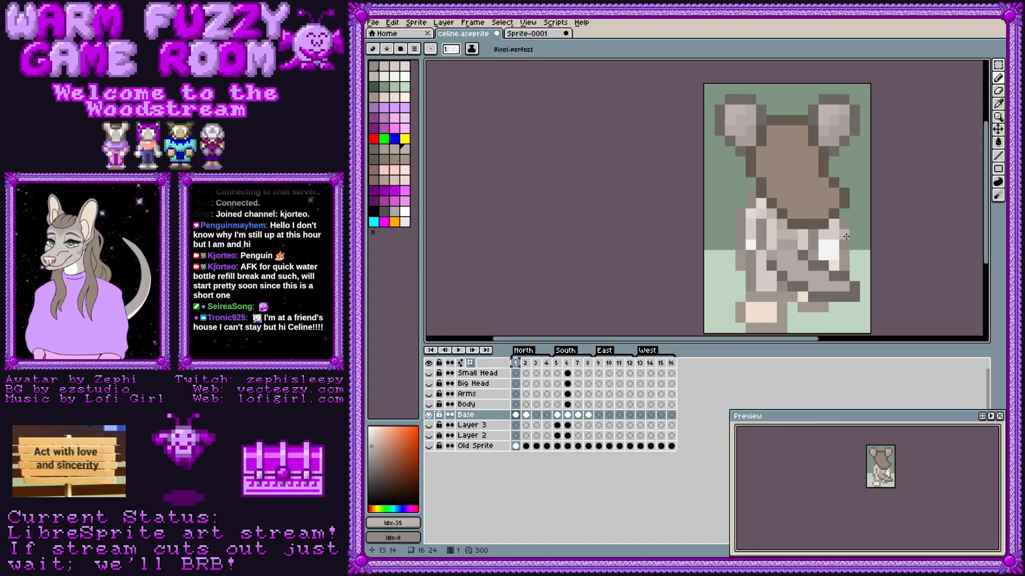
key(Right)
key(Left)
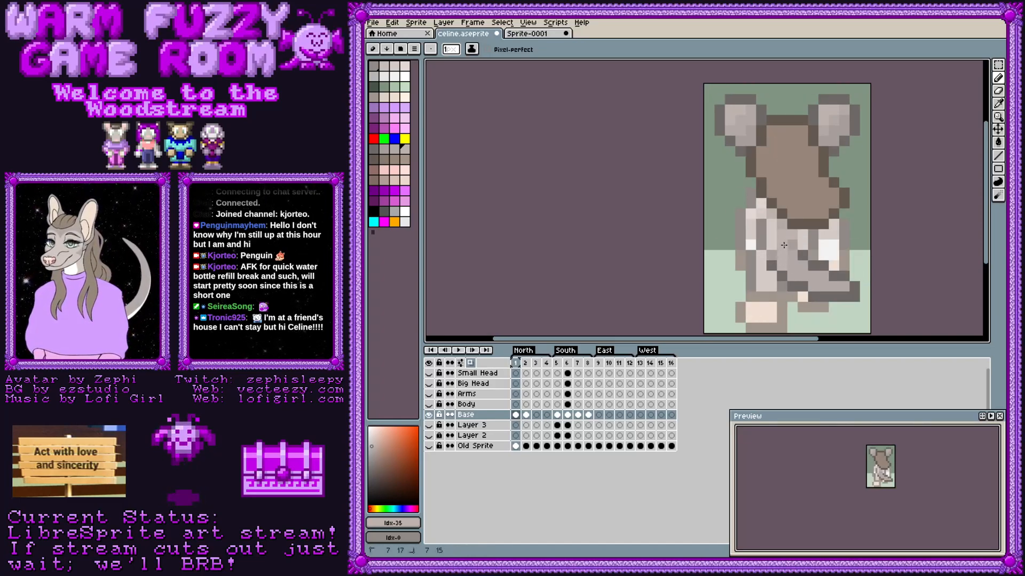
Step: Undo the last body highlight stroke, rework the highlight near the tail's base, and compare frames 1 and 2
key(ctrl+z)
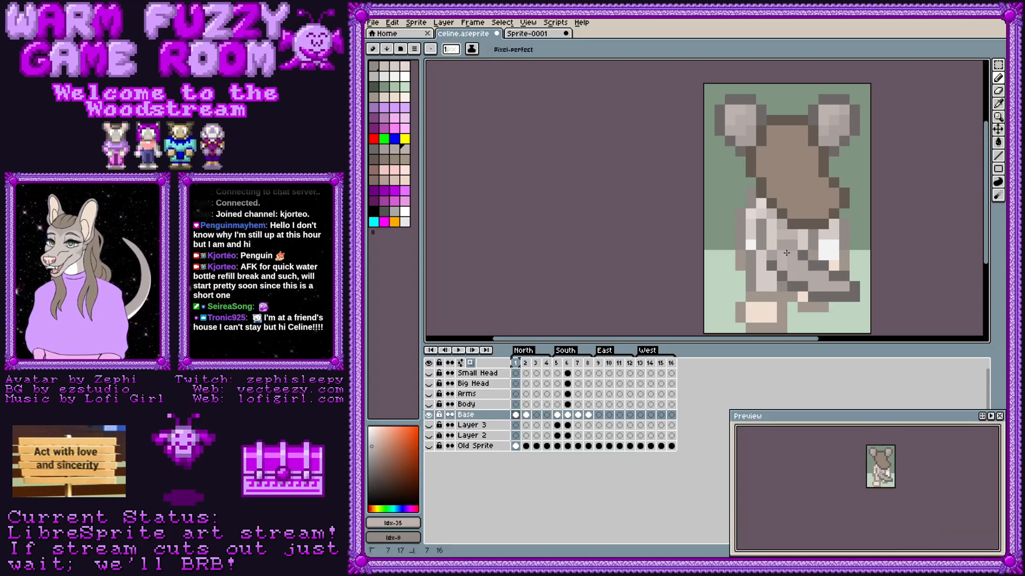
key(Right)
key(Left)
key(Right)
key(Left)
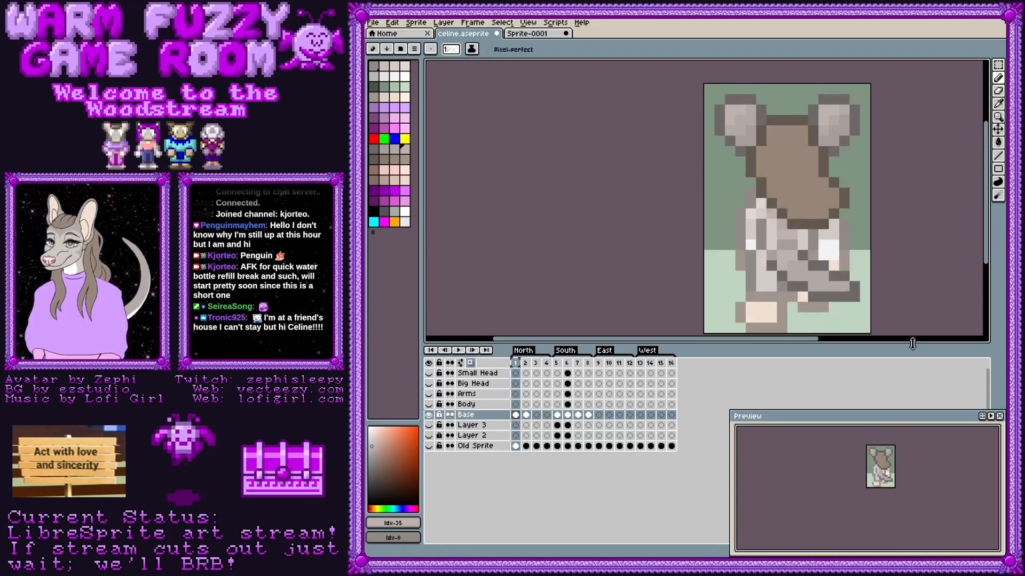
key(Left)
key(Right)
key(Right)
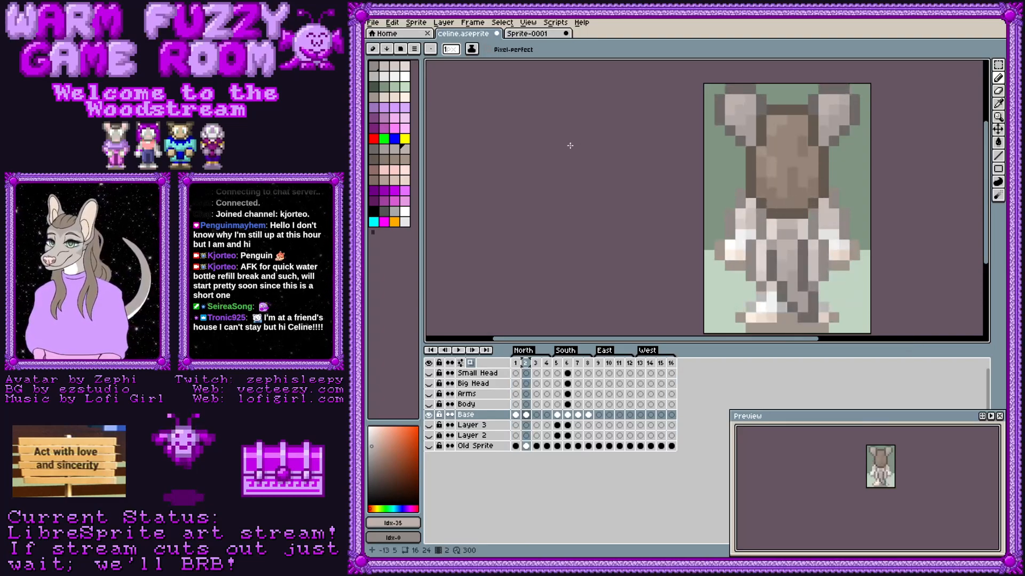
key(Left)
Step: Shade the tail on frame 1 with a grey stroke using palette entry 33 and compare it with frame 2
click(388, 152)
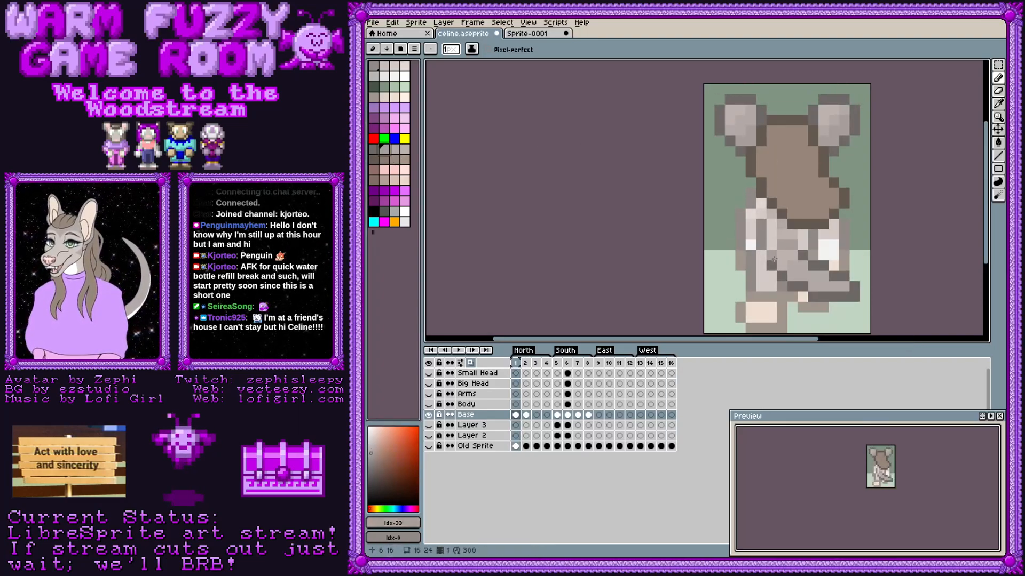
drag(836, 288, 820, 285)
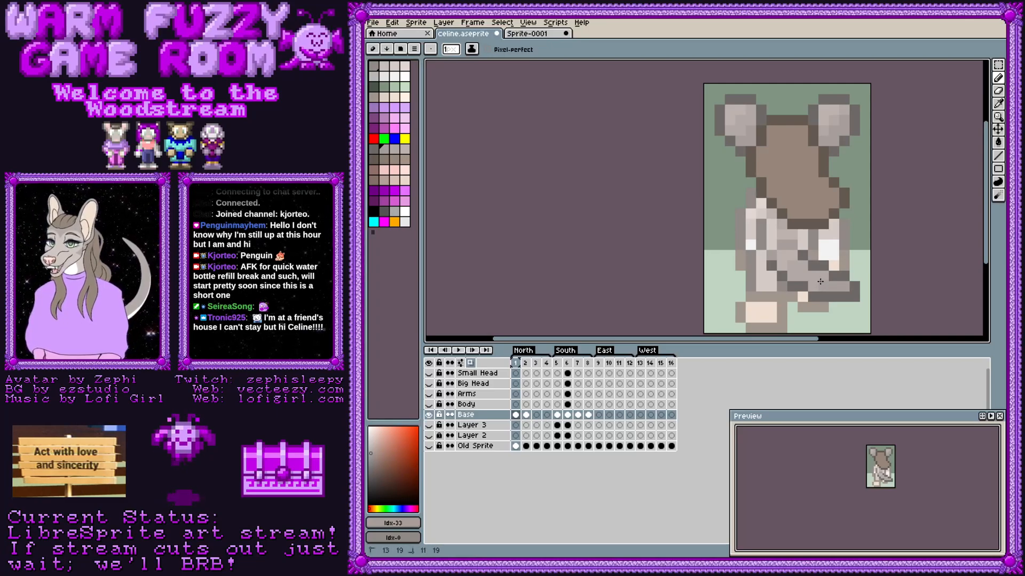
key(Right)
key(Left)
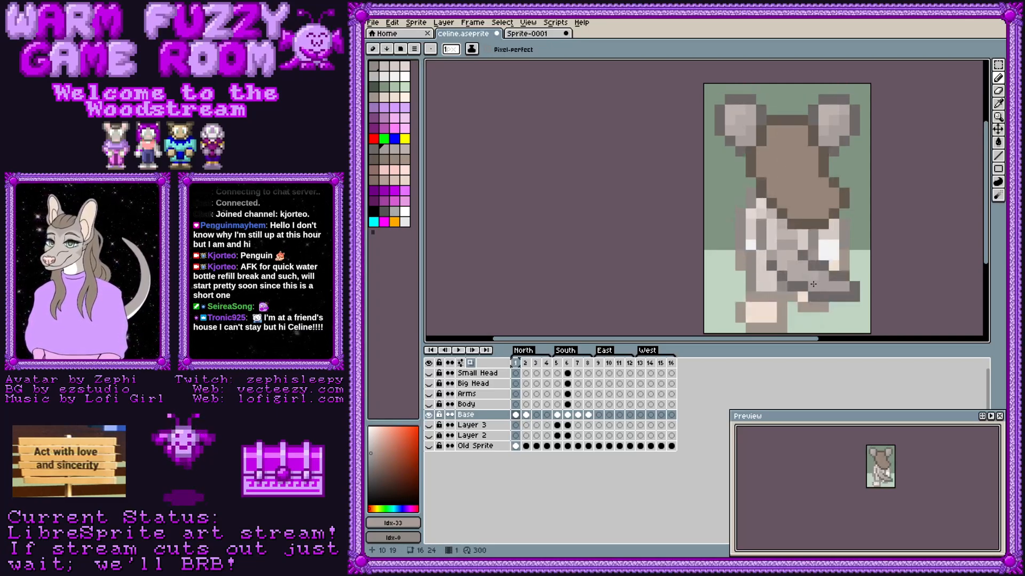
key(Right)
key(Left)
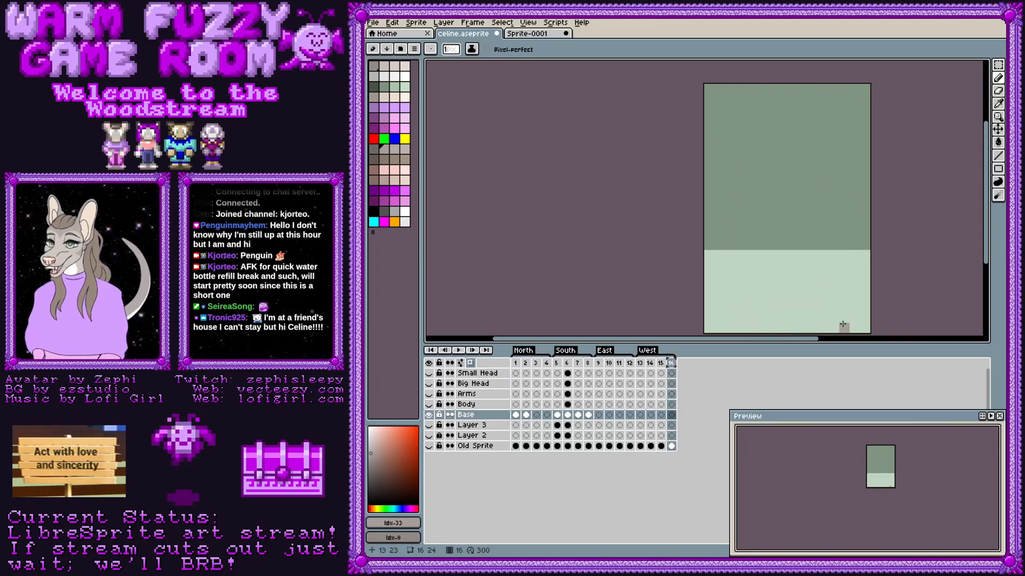
key(Right)
key(Left)
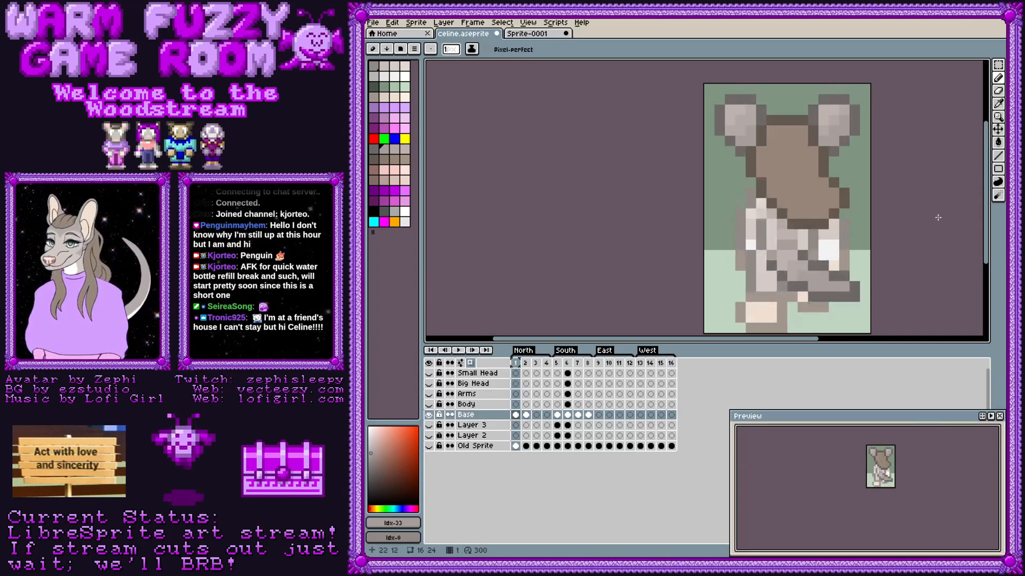
Step: Flip between frames 1 and 2 to check the finished shading against light palette entries 2 and 3
click(397, 68)
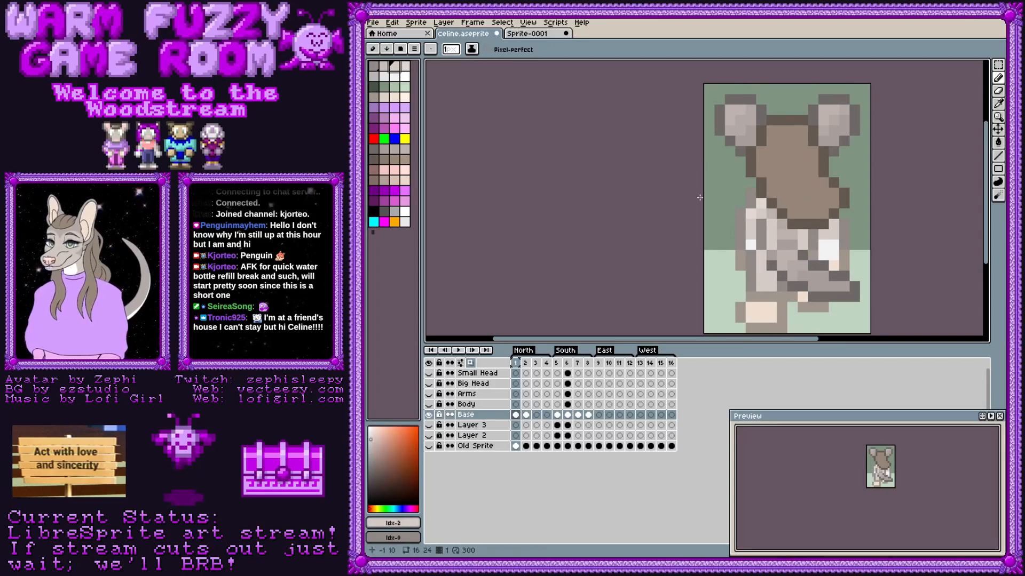
key(Right)
key(Left)
key(Right)
key(Left)
key(Right)
key(Right)
key(Left)
click(407, 68)
key(Left)
key(Right)
click(811, 181)
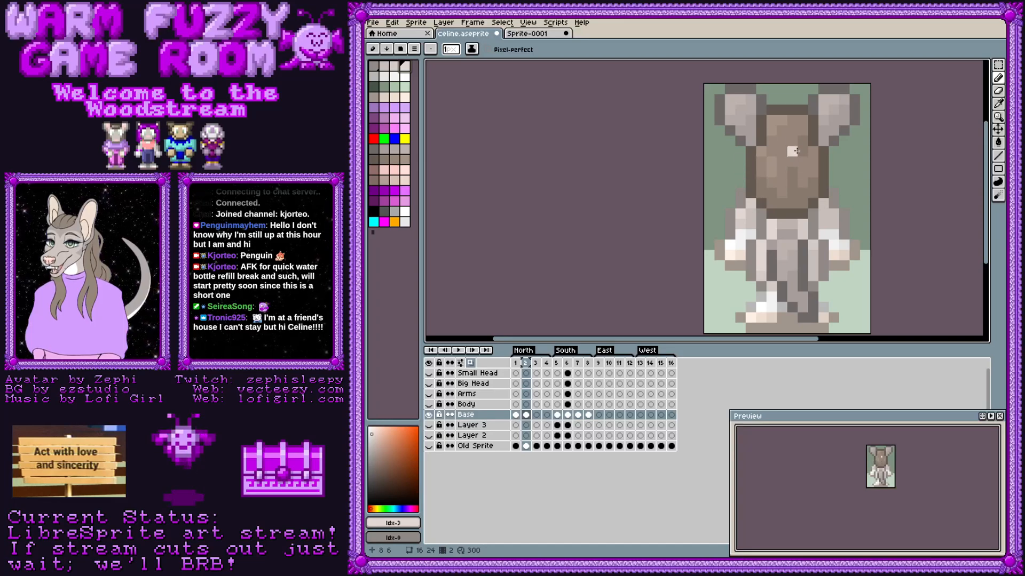
Step: Show the Old Sprite layer instead of Base and examine its frames from North frame 2 to South frame 6
click(428, 415)
click(429, 446)
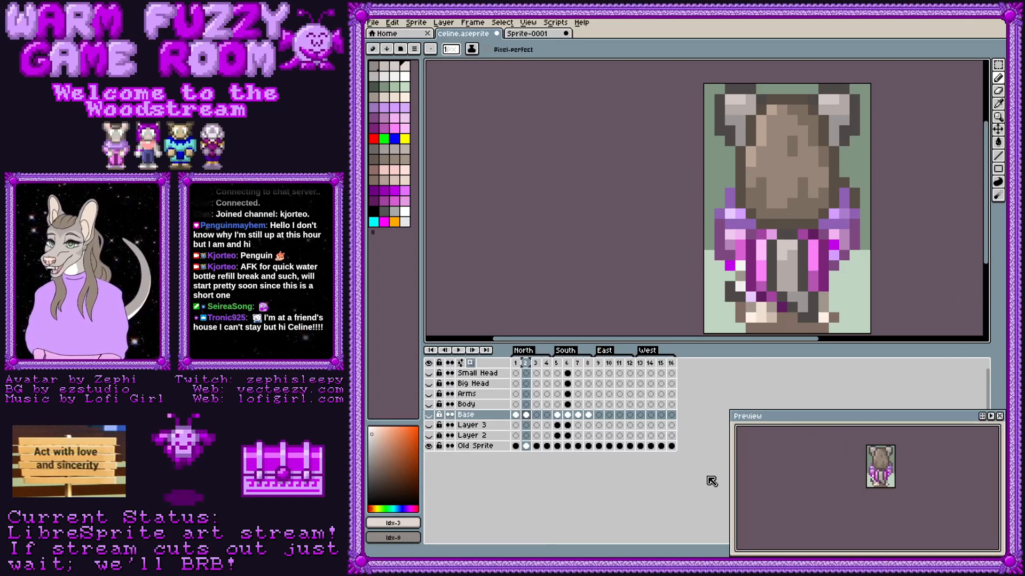
key(Right)
key(Right)
key(Right)
key(Right)
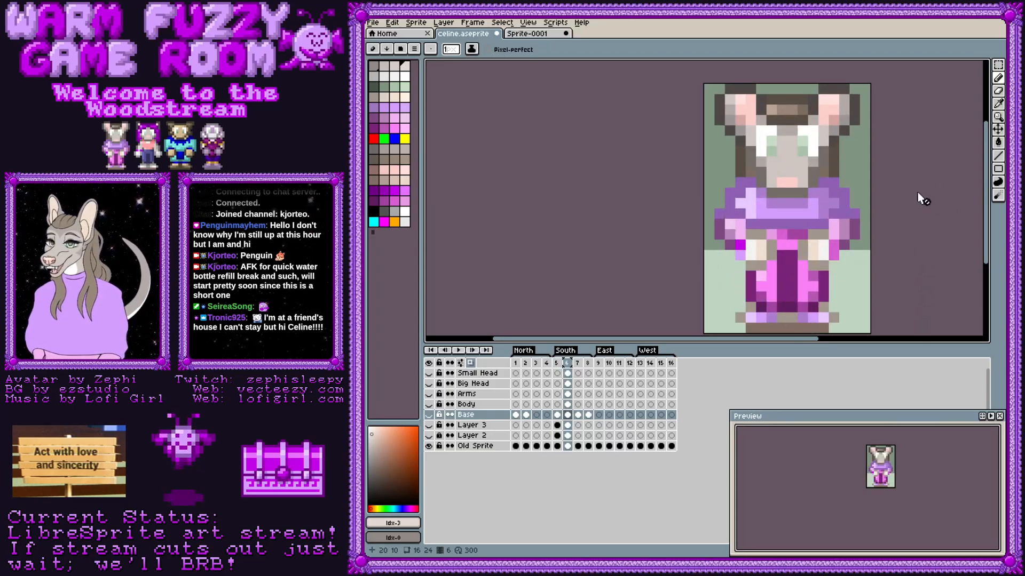
click(765, 288)
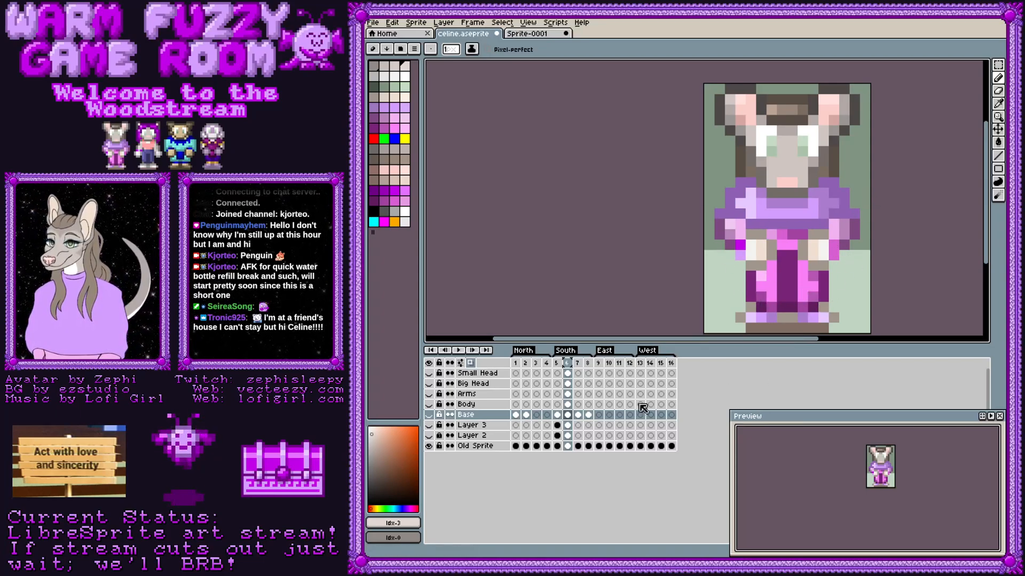
Step: Alternate the visibility of the Base and Old Sprite layers on frame 6 to compare both versions of the character
key(Up)
key(Up)
key(Down)
key(Down)
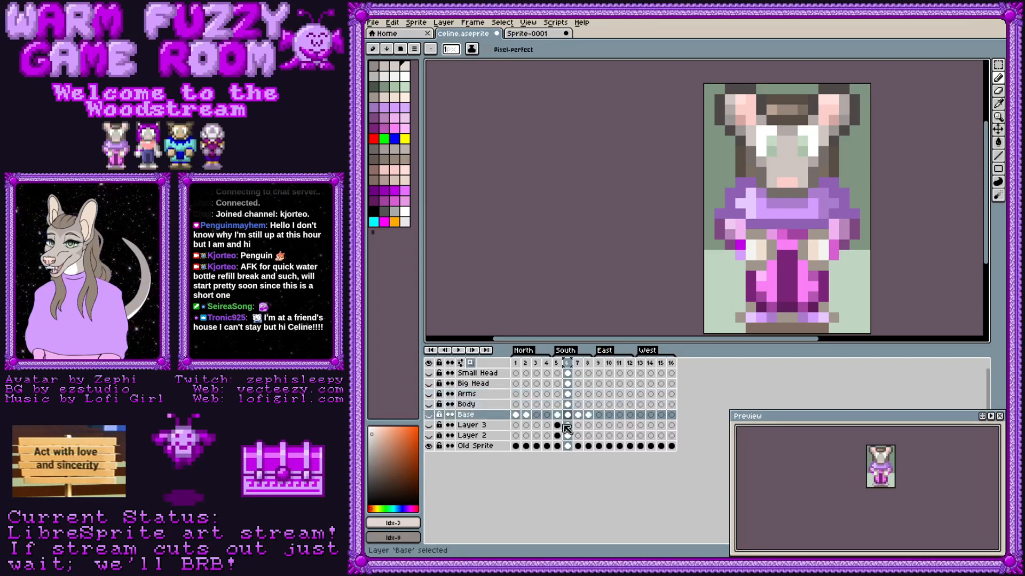
click(428, 415)
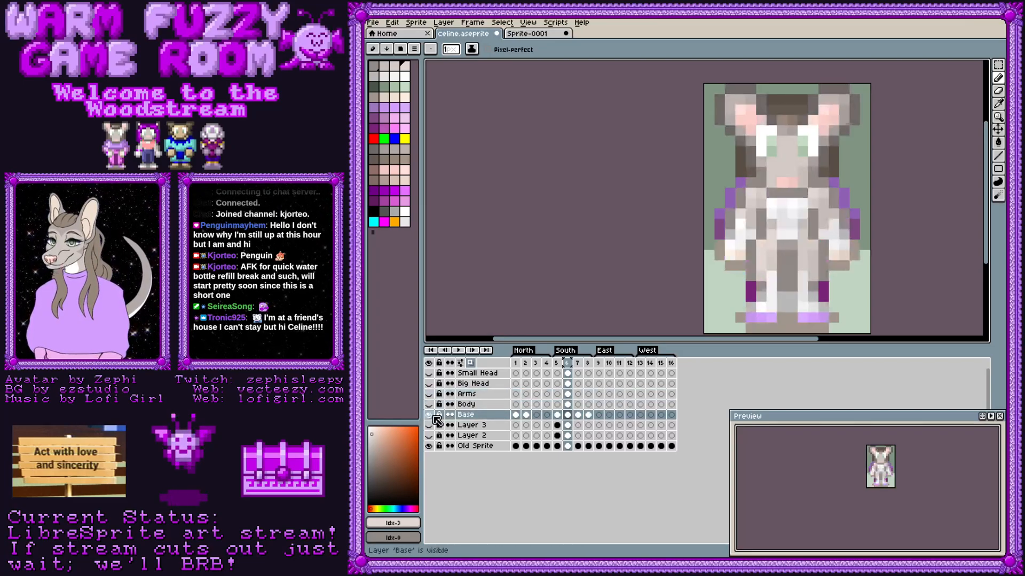
click(430, 446)
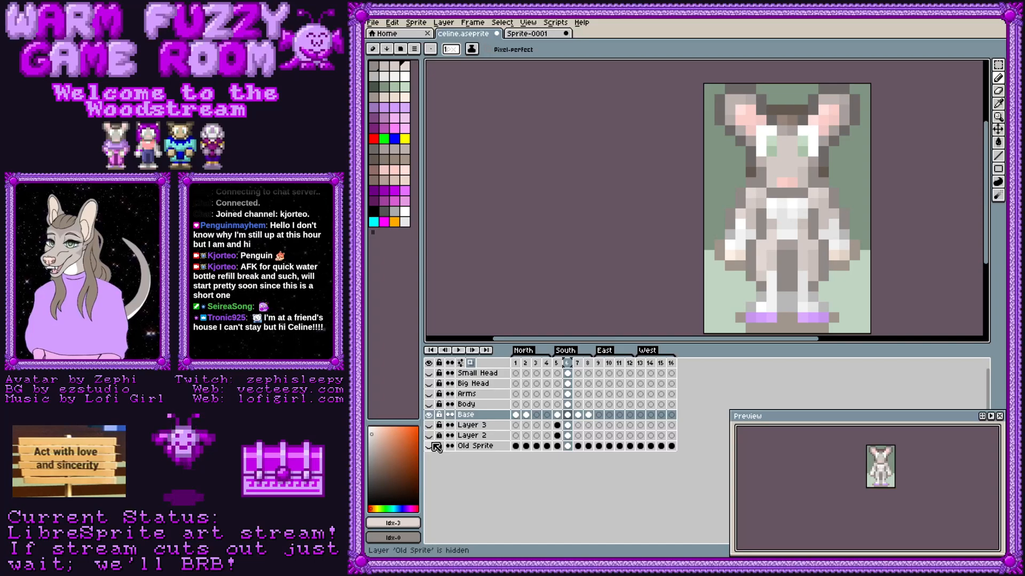
click(429, 447)
click(428, 414)
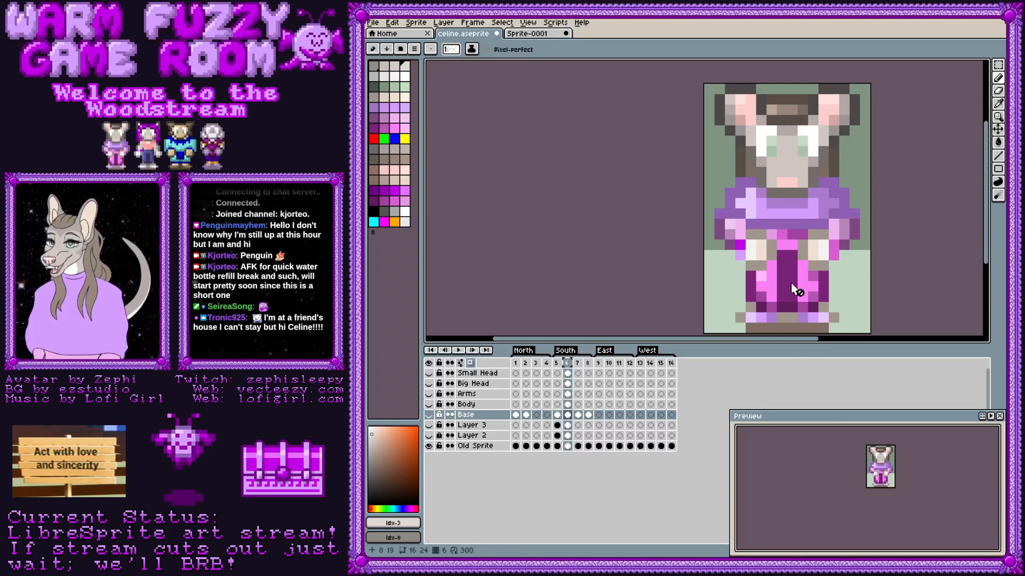
click(429, 414)
click(428, 445)
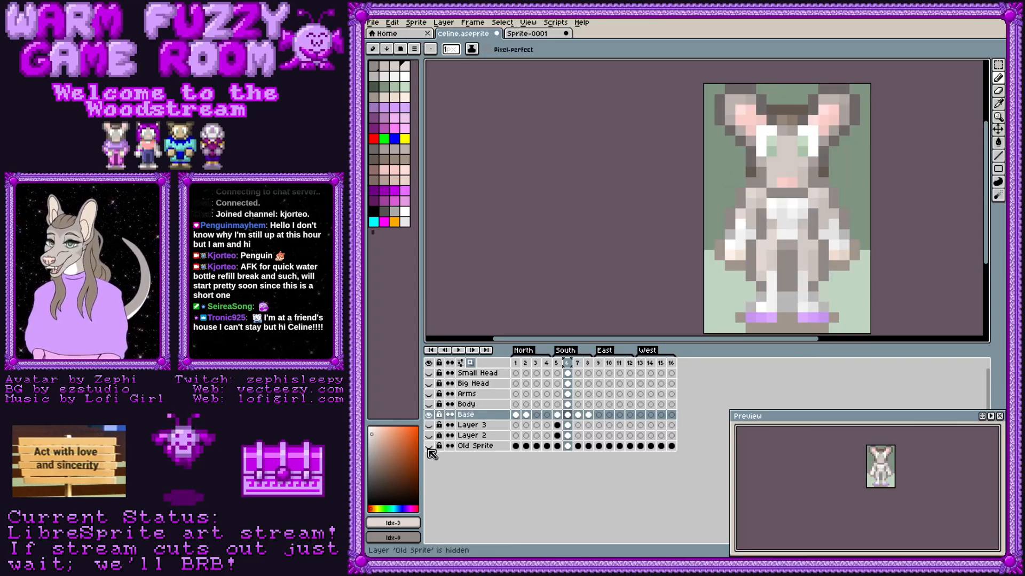
click(429, 446)
click(429, 414)
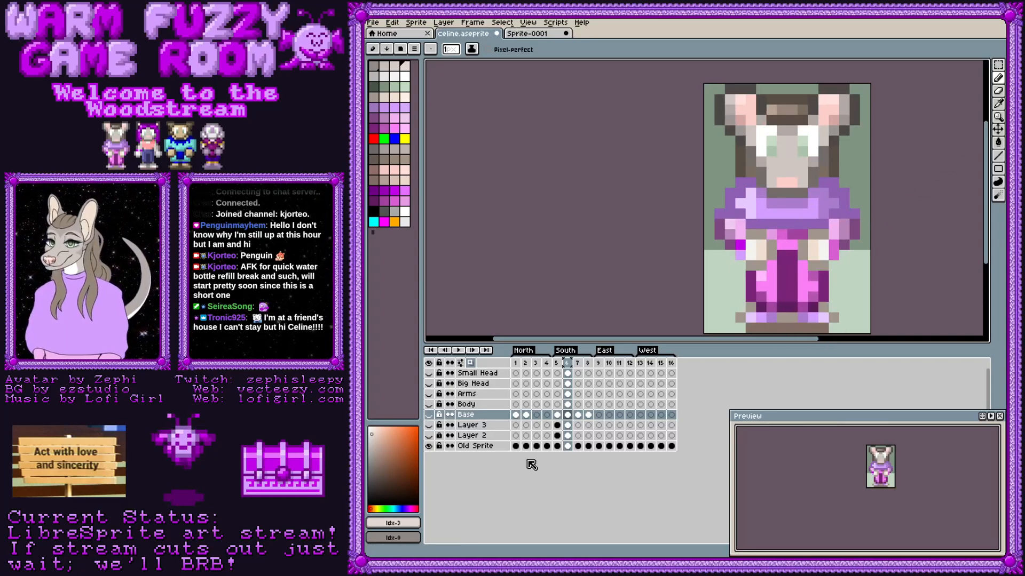
Step: Sample the old sprite's sweater colours #e7c8ff, #d49efe and #aa7ccd on frame 6 and glance at Sprite-0001 for comparison
click(567, 446)
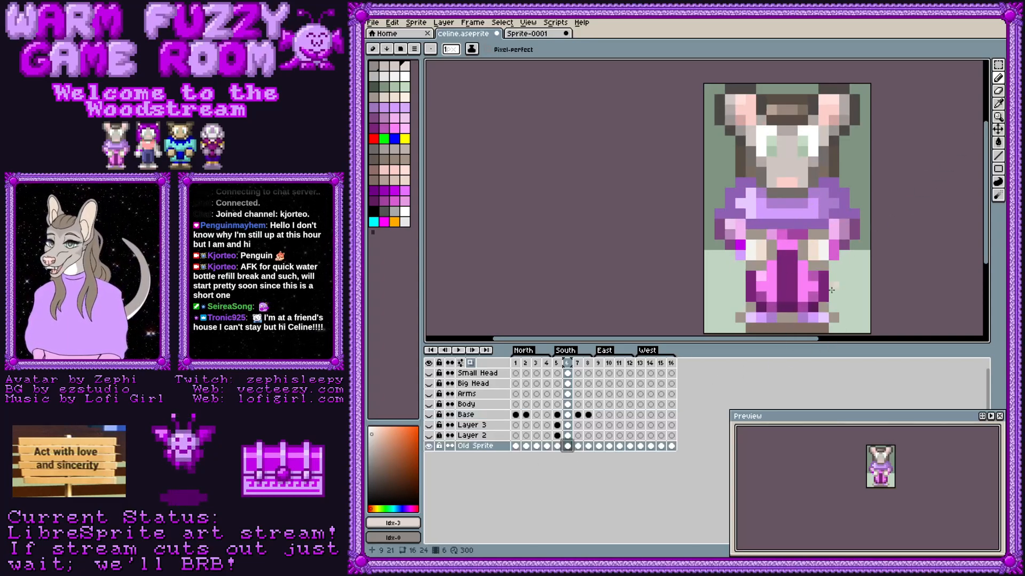
click(998, 104)
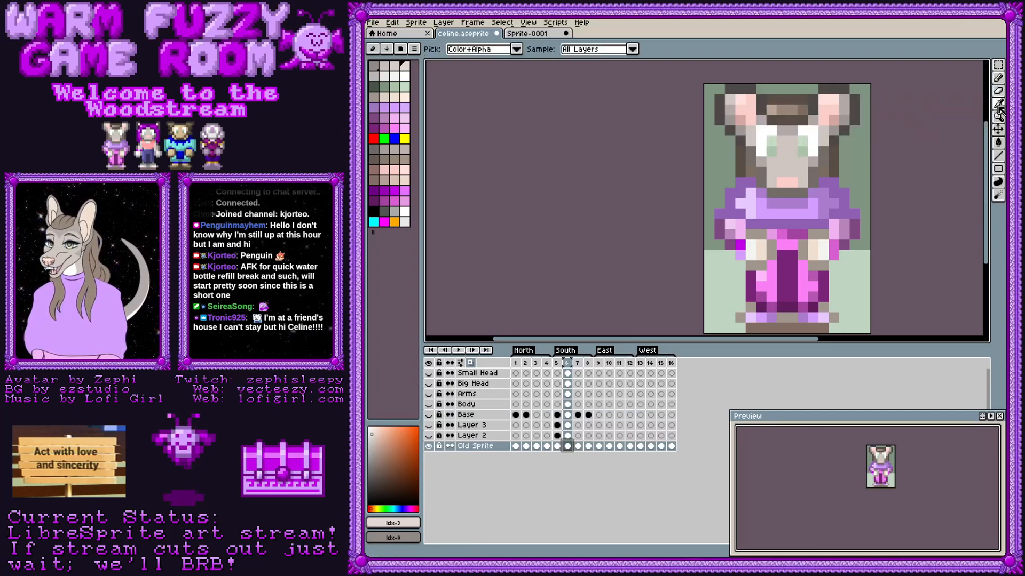
click(758, 202)
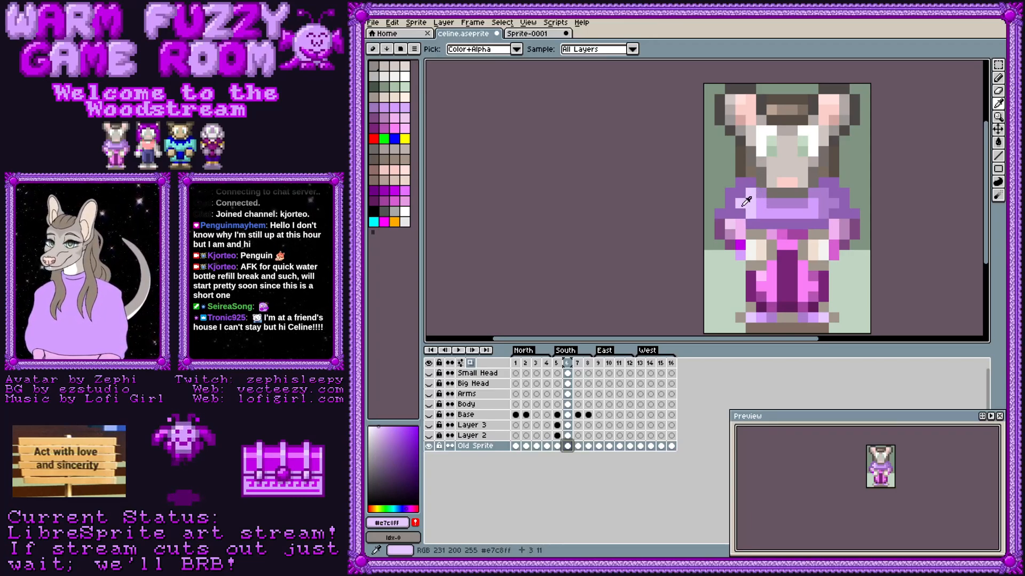
click(767, 212)
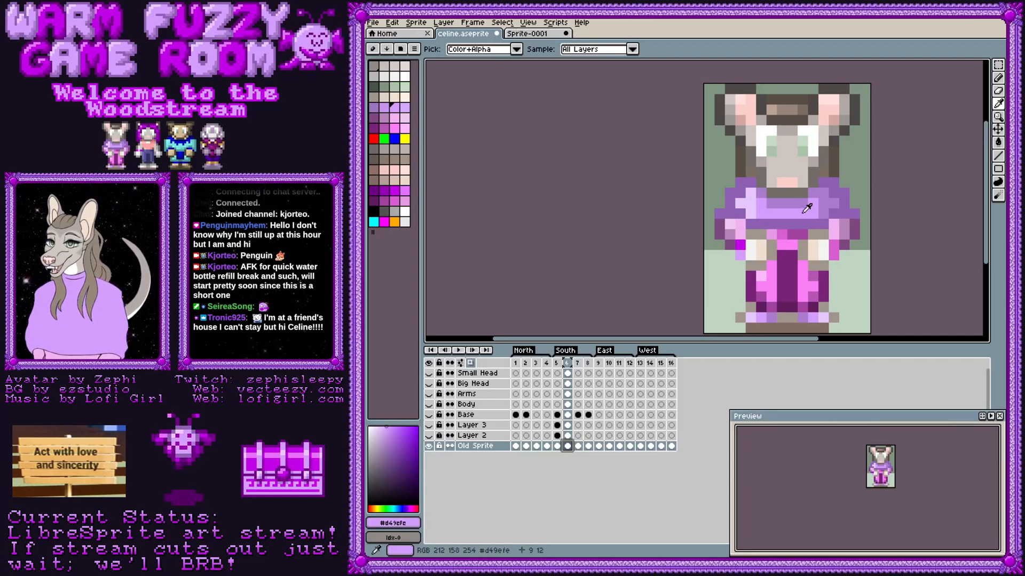
click(832, 197)
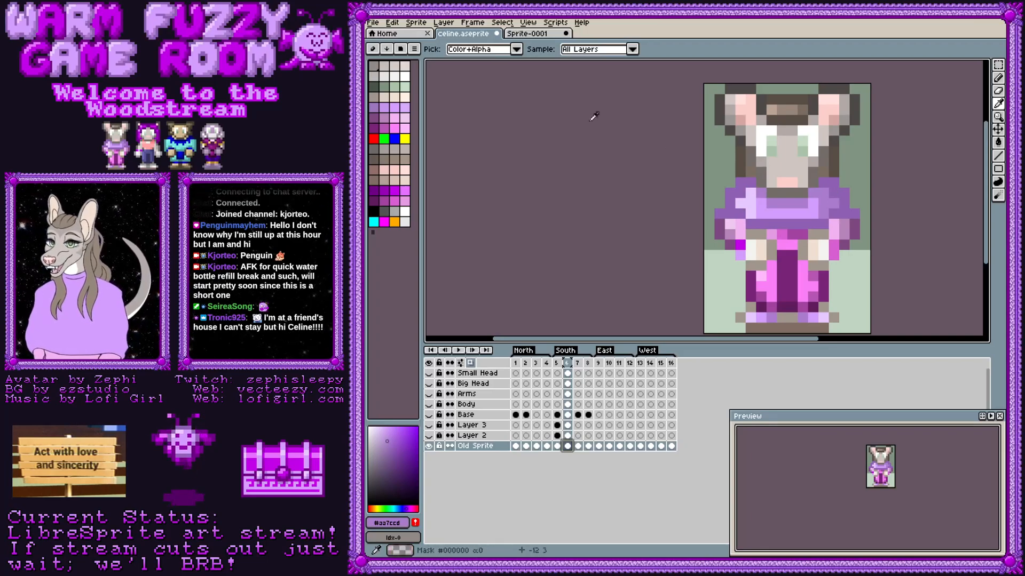
click(544, 33)
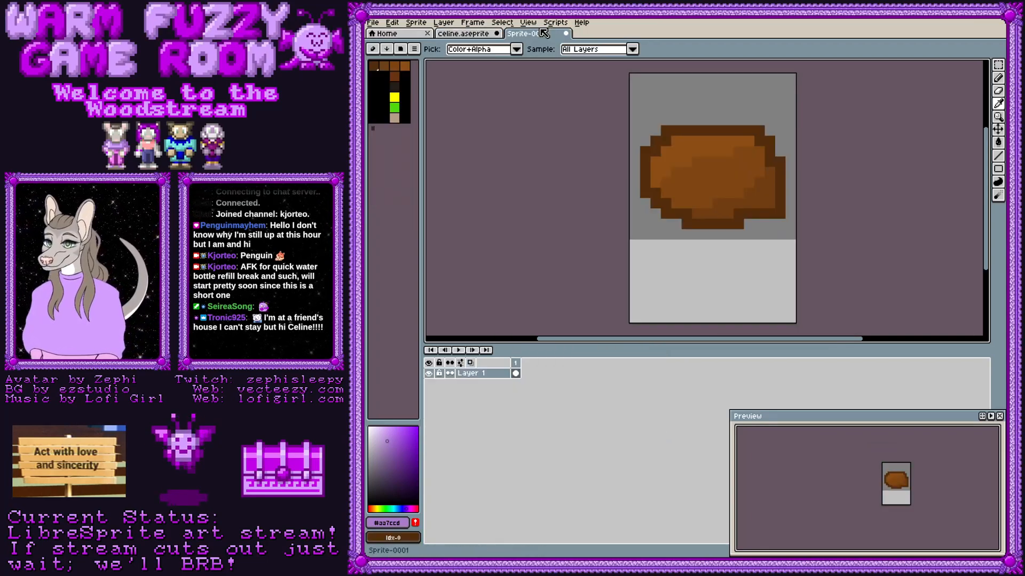
click(470, 33)
click(753, 198)
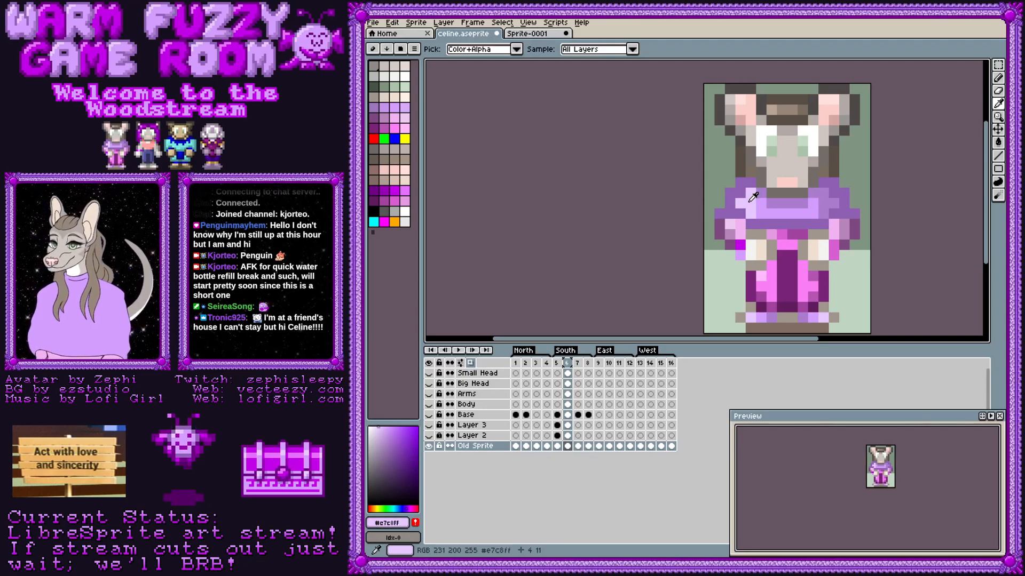
Step: Sample the old sprite's skirt shades on frame 6, including #ffbafd, #a1439f and #702376
click(767, 271)
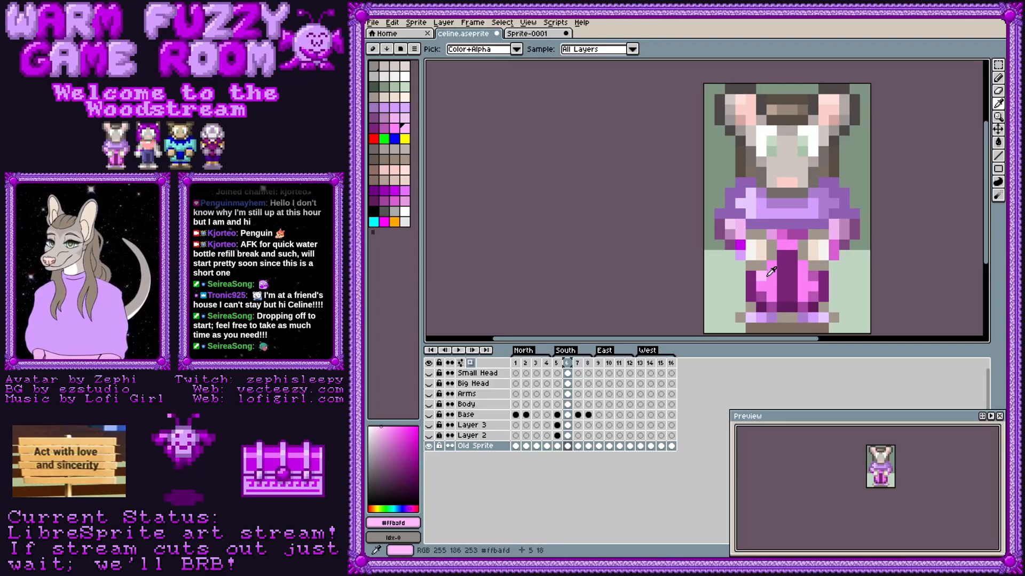
click(772, 272)
click(767, 292)
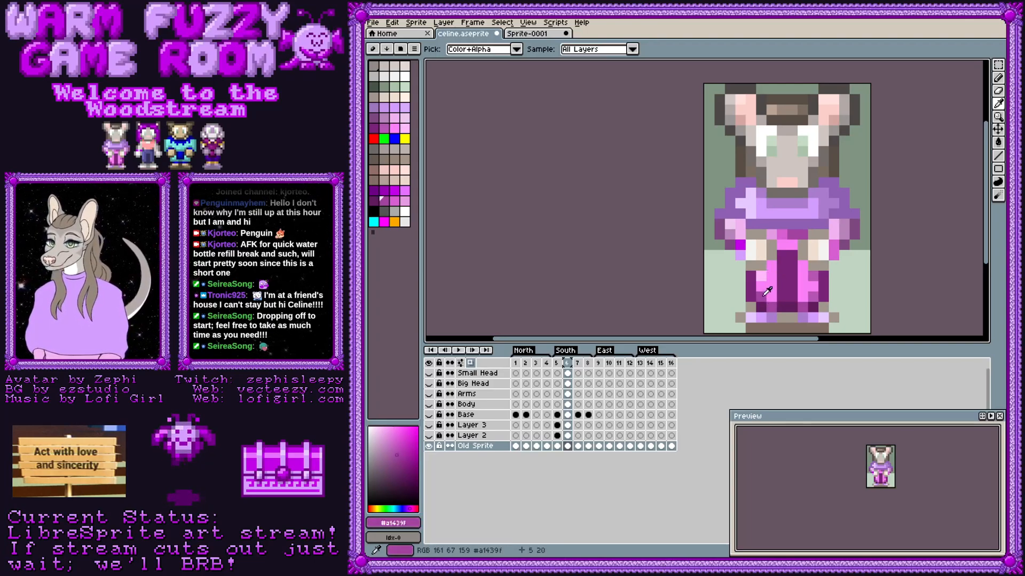
click(753, 293)
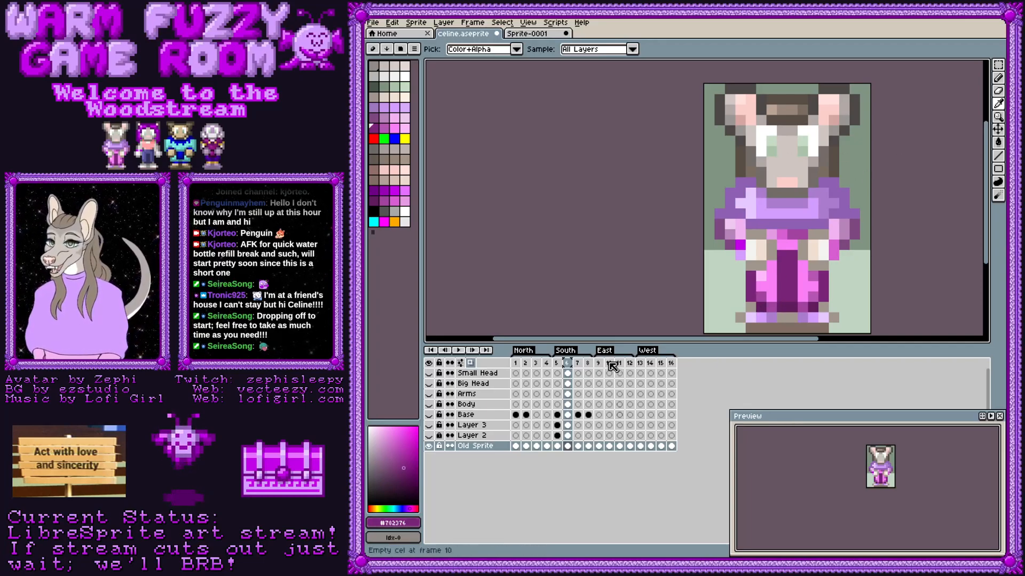
Step: Go to North frame 2 of the old sprite and sample its brown hair shades, including #968679 and #7a6c60
key(Left)
key(Left)
key(Left)
key(Left)
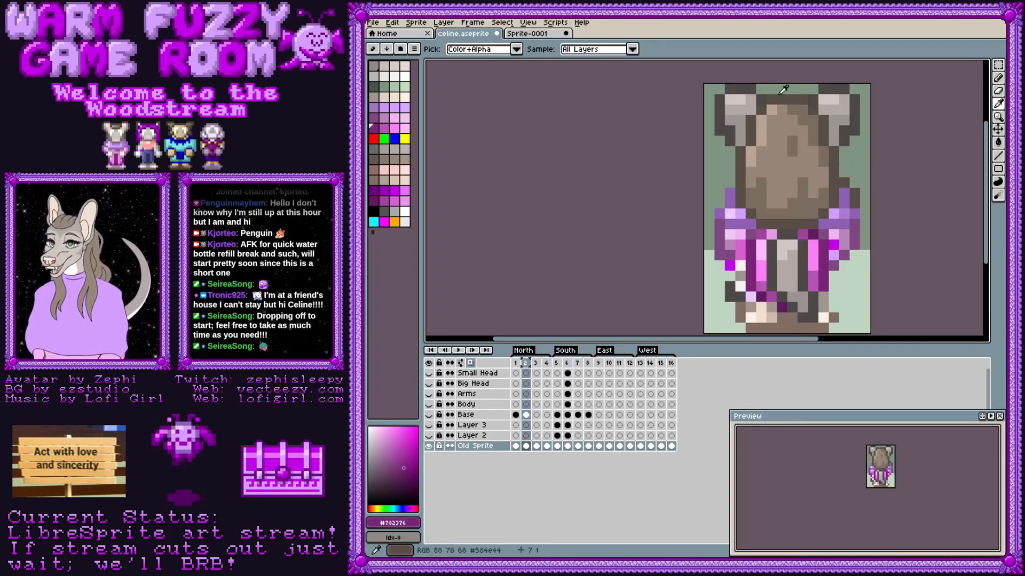
click(767, 126)
click(778, 126)
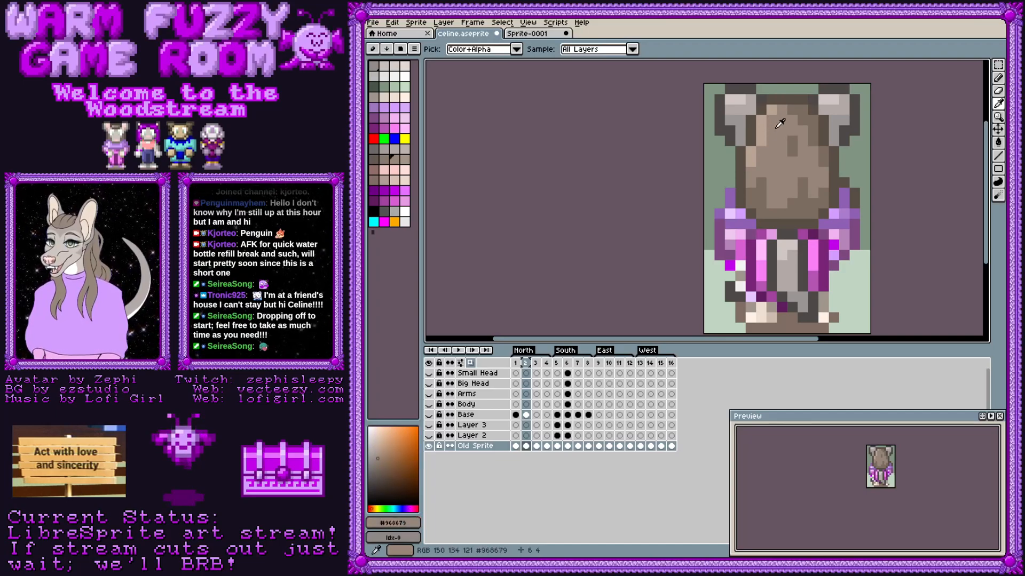
click(817, 130)
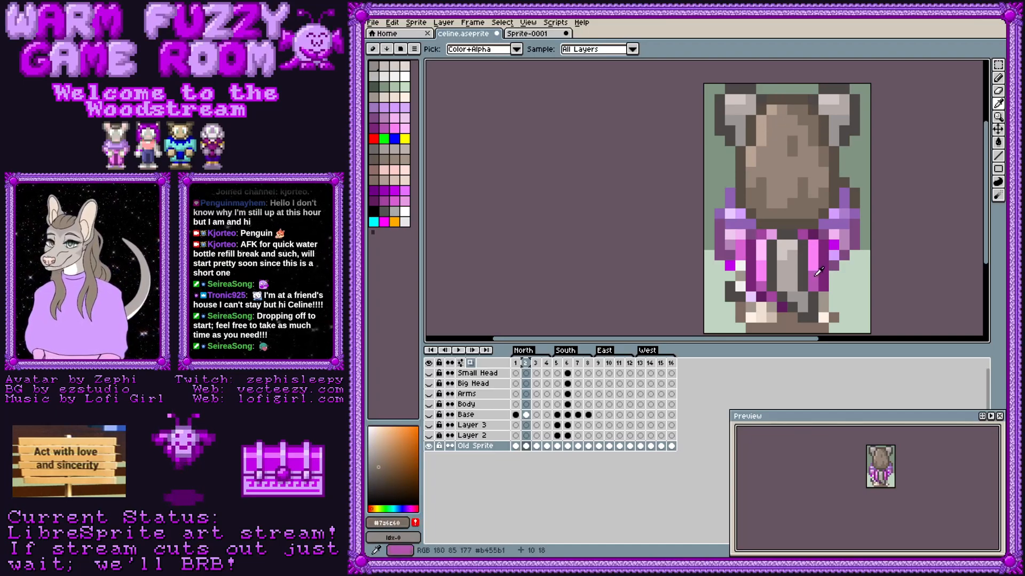
Step: Hide the Old Sprite layer and show the Base layer again on frame 2
key(Up)
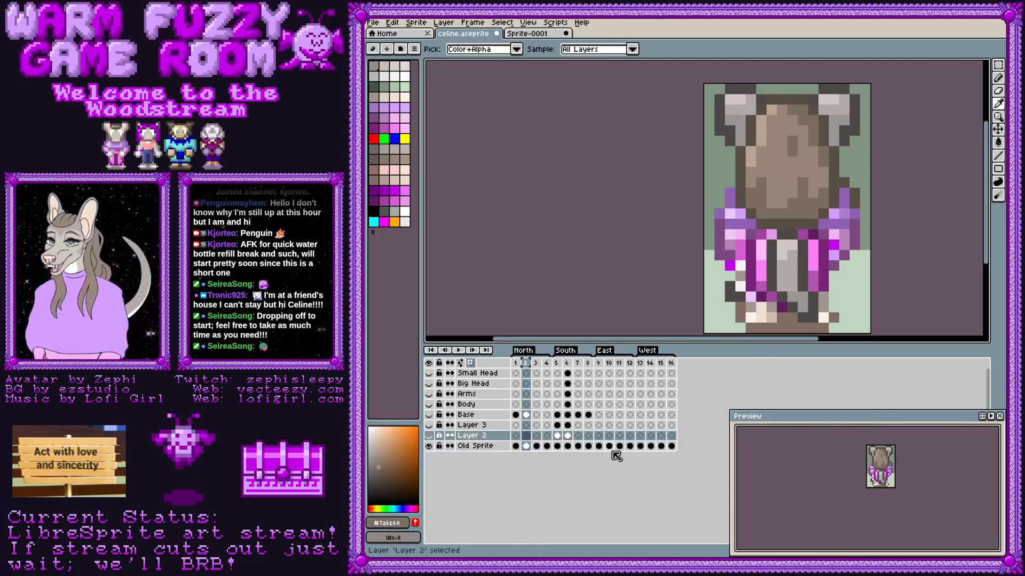
click(432, 447)
key(Up)
key(Up)
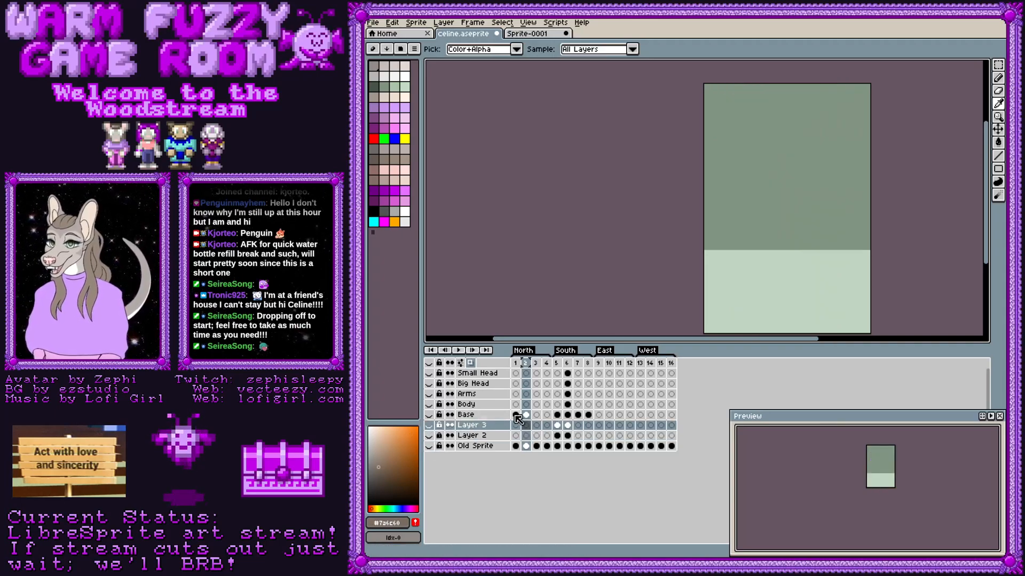
click(429, 414)
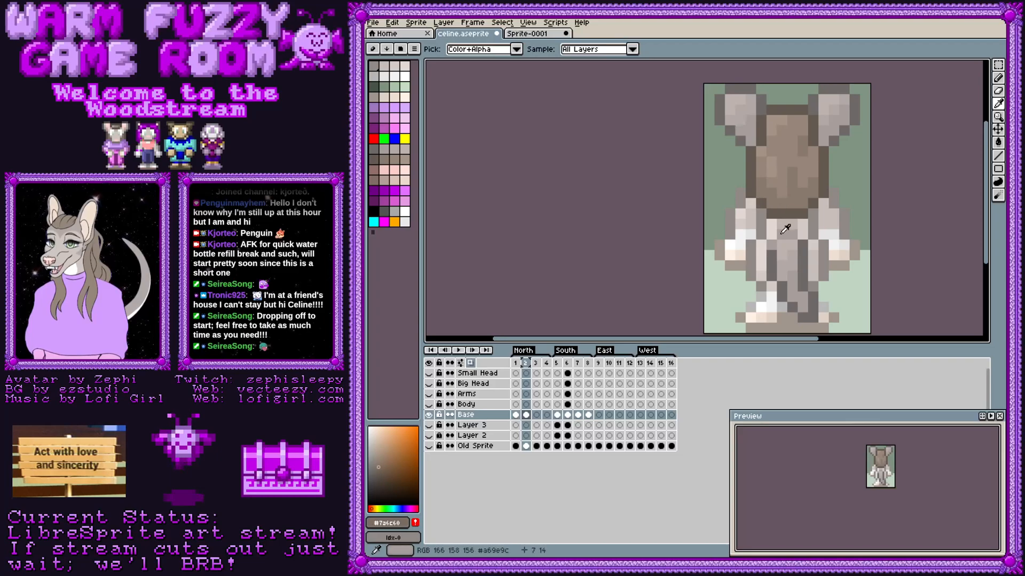
Step: Go through the celine palette's entries 2, 6, 11, 14 and 18 to examine its fur, skin and clothing colours
click(396, 69)
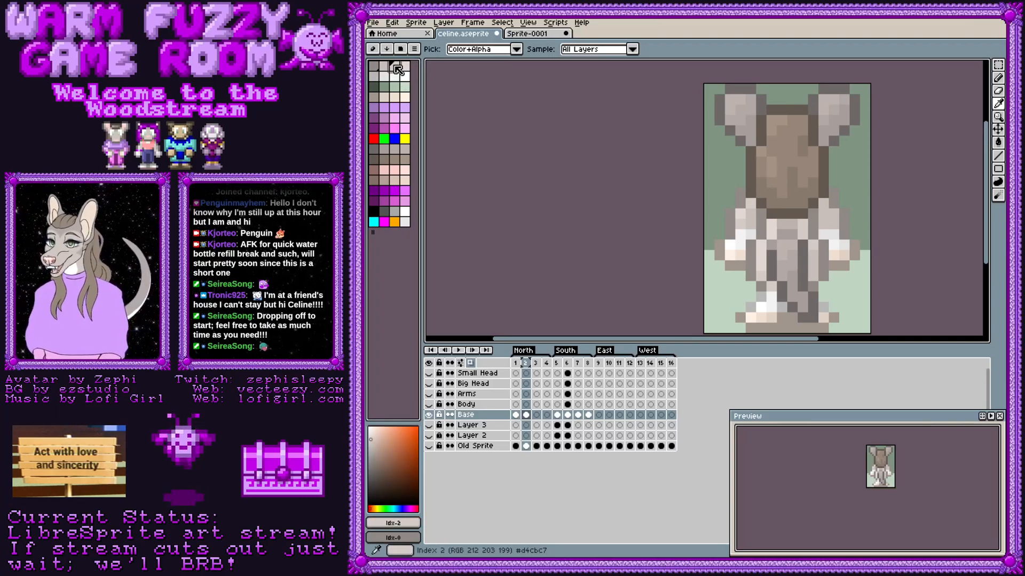
click(394, 76)
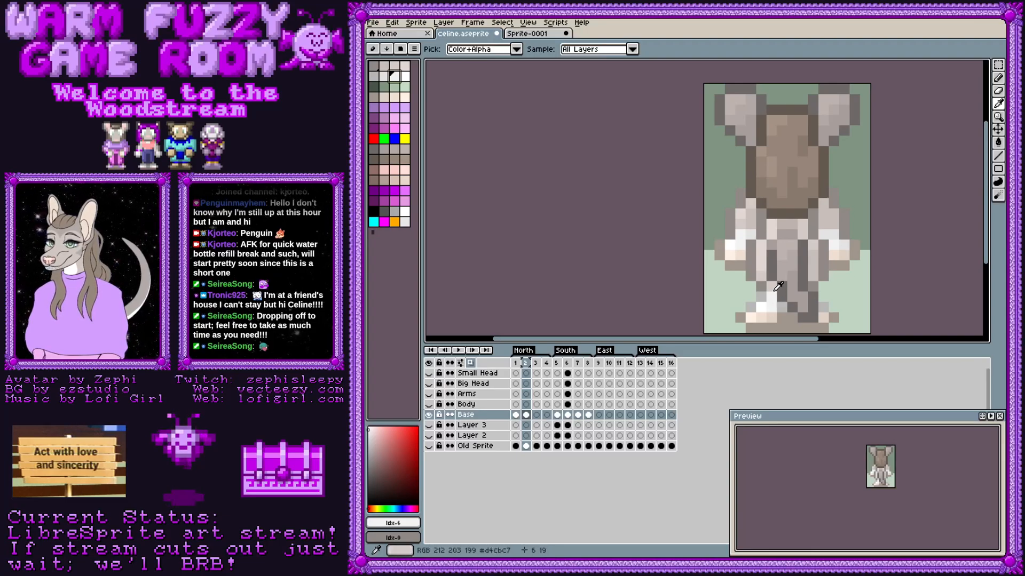
click(407, 89)
click(395, 97)
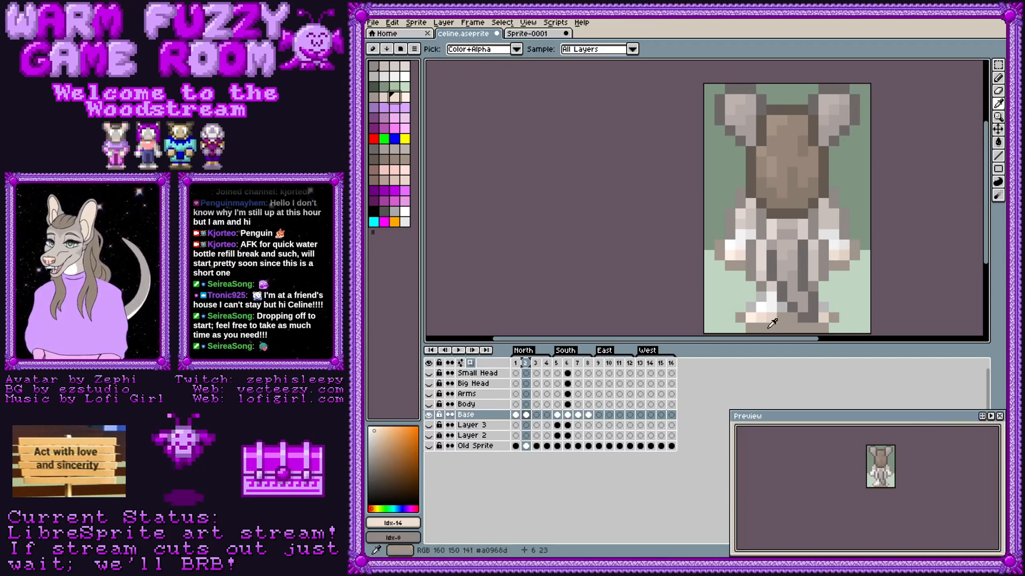
click(395, 109)
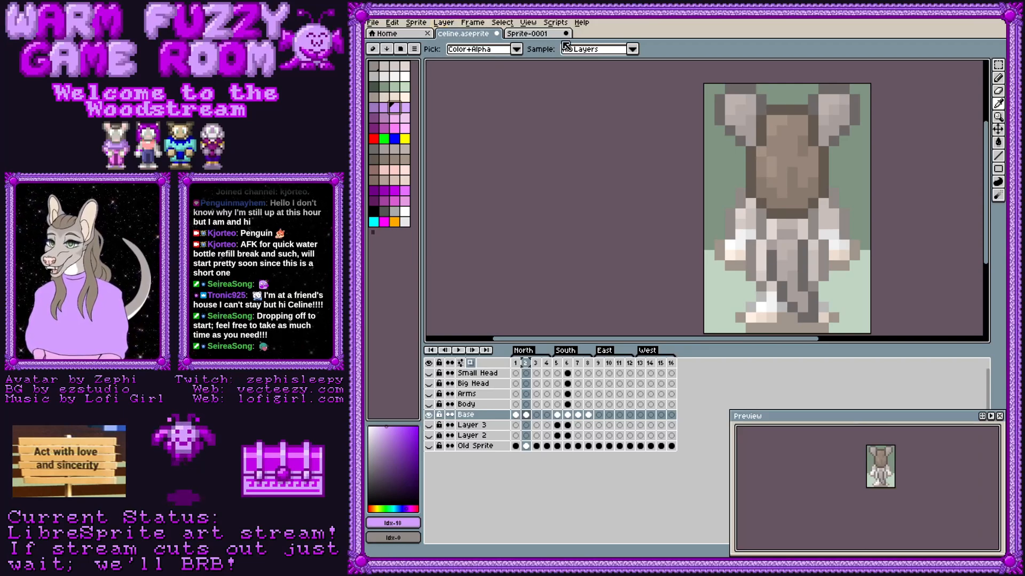
Step: Switch between the Sprite-0001 and celine documents to compare them, ending on Sprite-0001
click(540, 34)
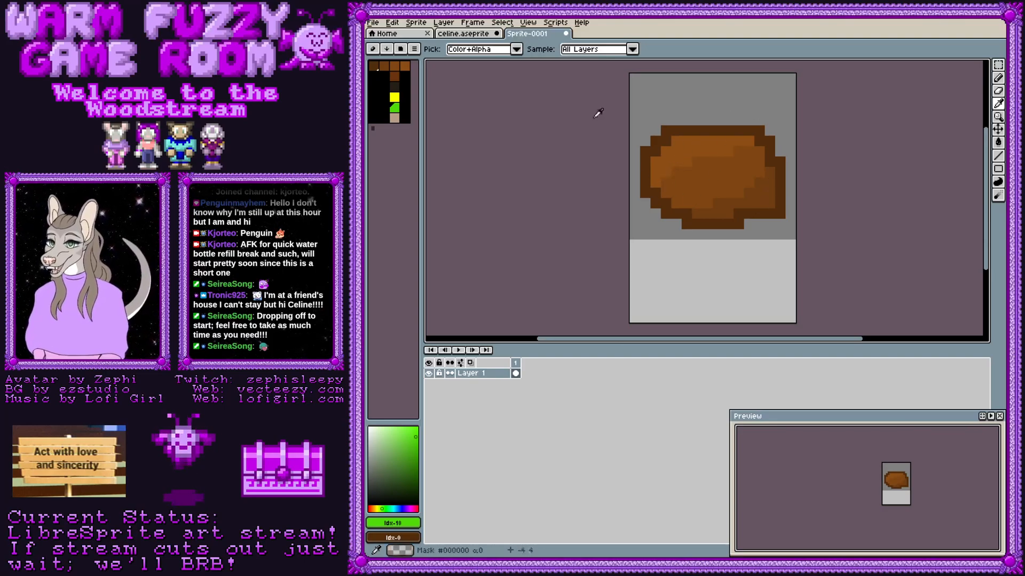
click(465, 34)
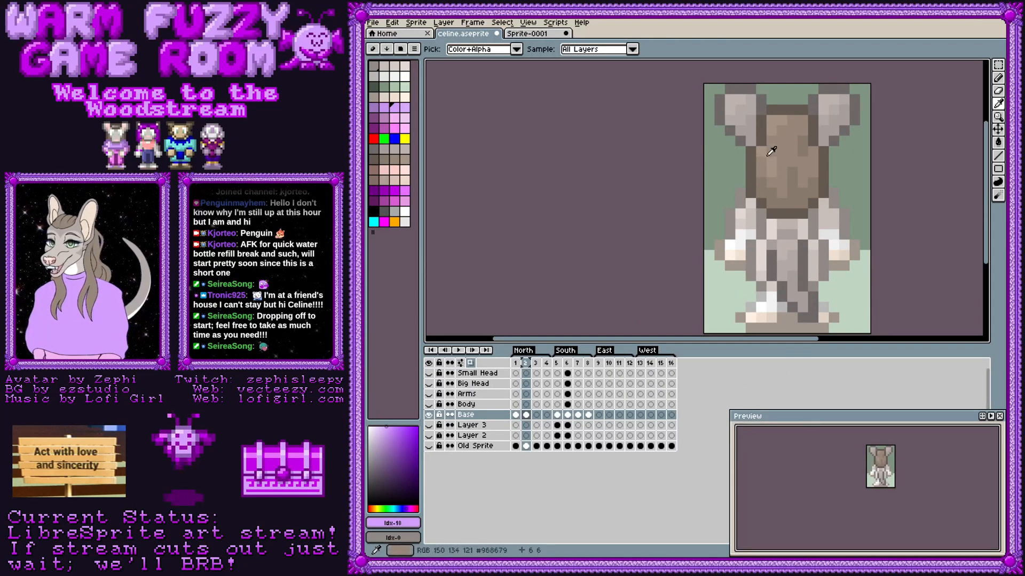
click(526, 33)
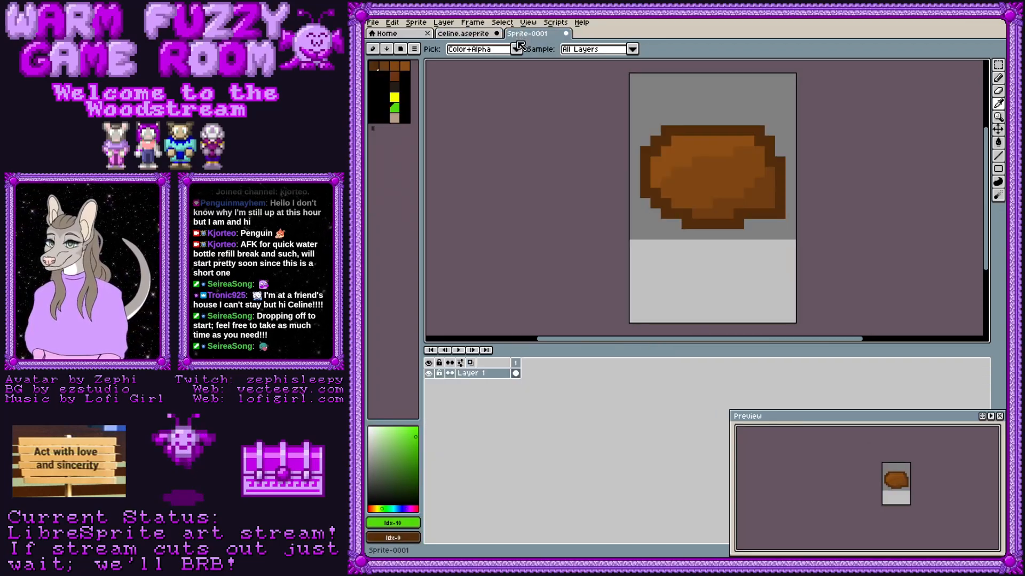